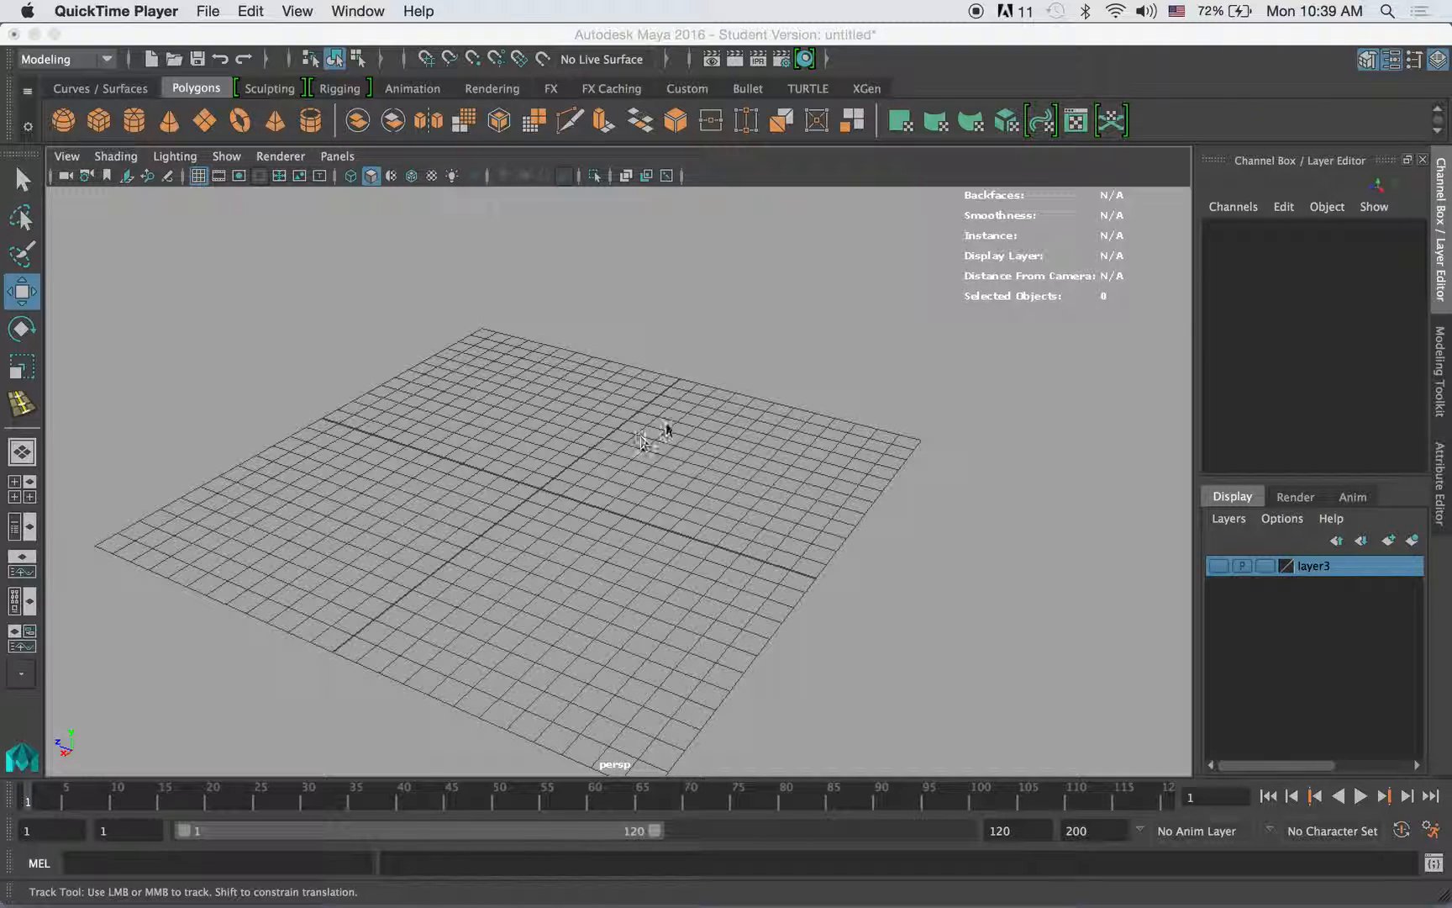
# - Activate the Select tool and detach the Create commands into a floating window over the perspective view
pyautogui.click(280, 40)
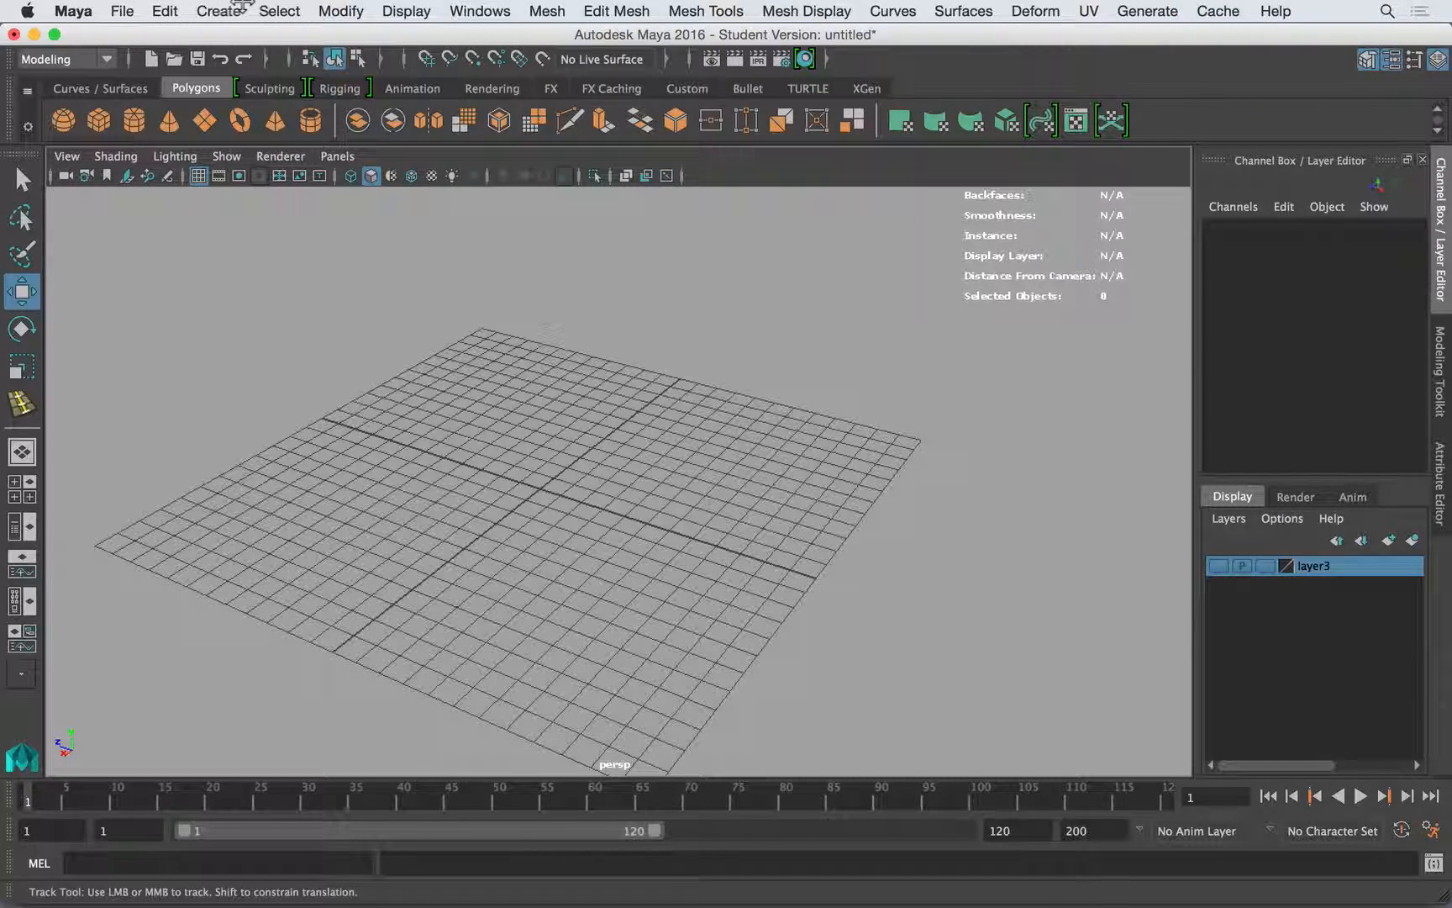
pyautogui.click(365, 10)
pyautogui.click(237, 10)
pyautogui.click(23, 179)
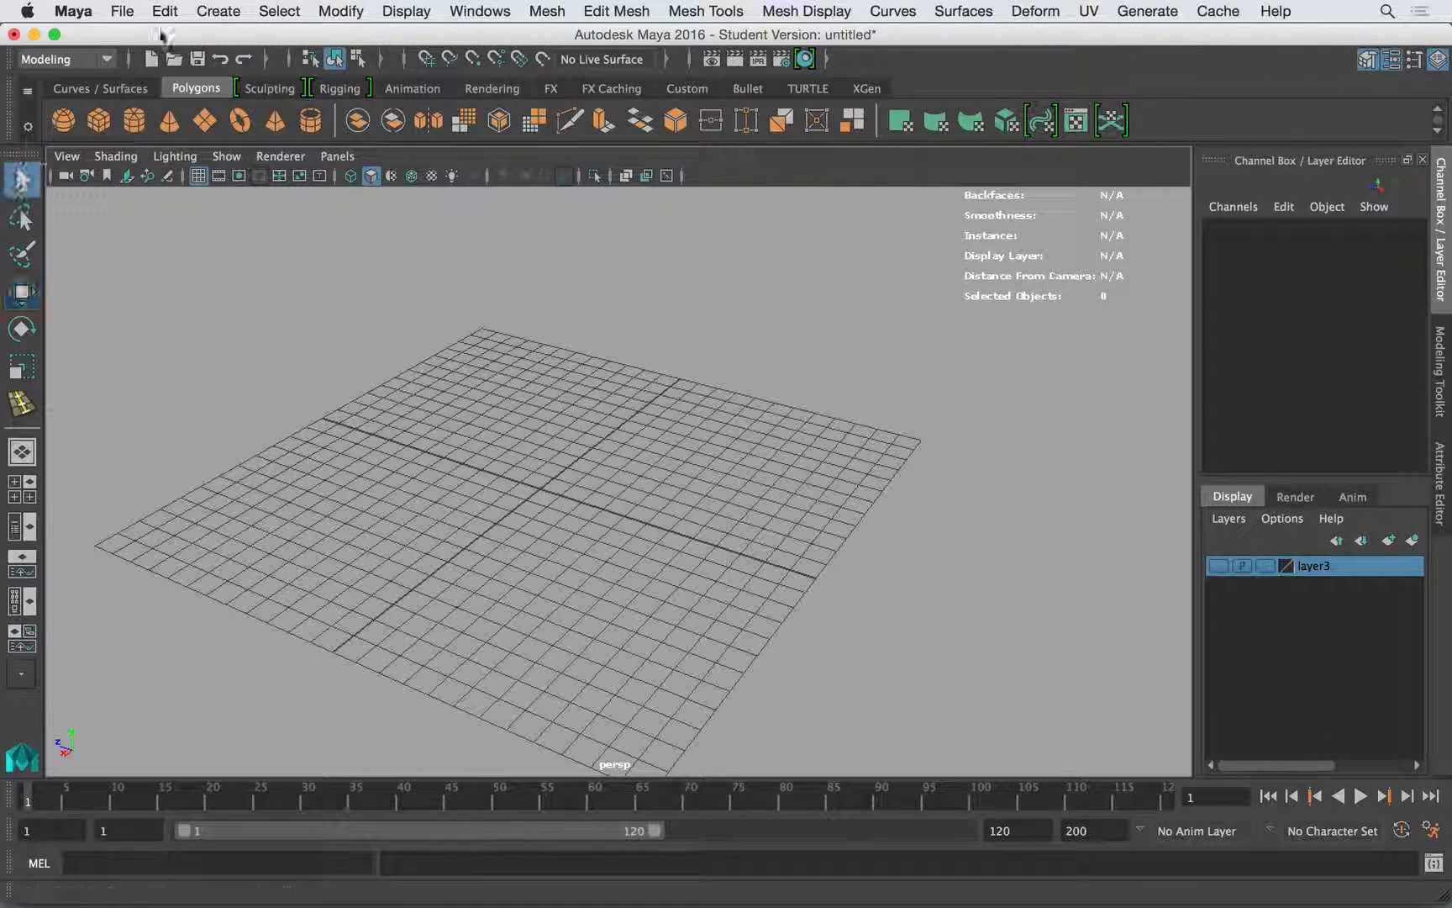
pyautogui.click(290, 10)
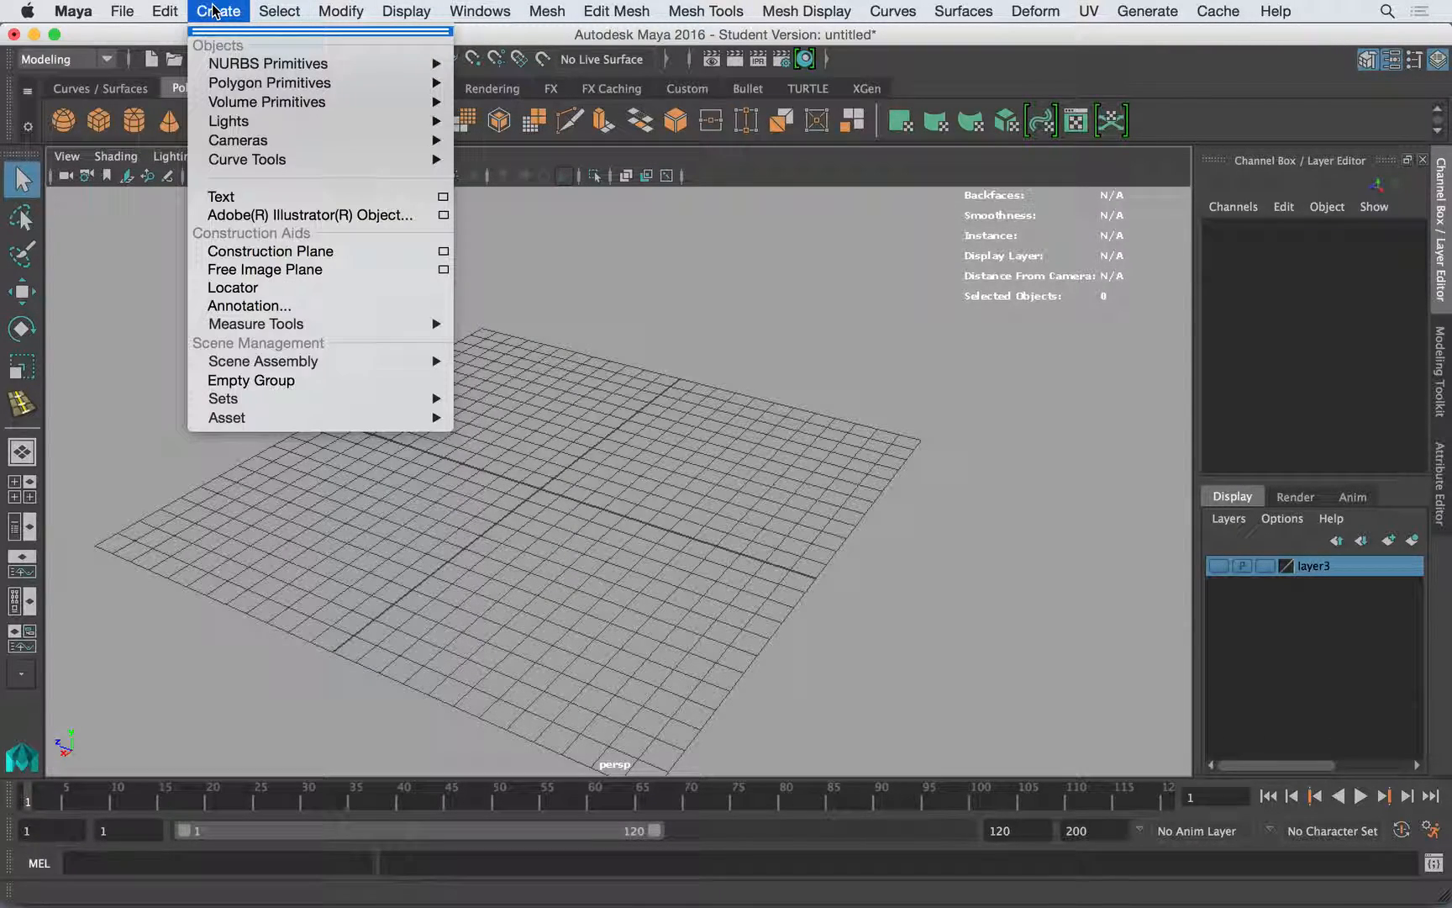
pyautogui.click(222, 31)
pyautogui.moveTo(223, 37); pyautogui.dragTo(190, 222)
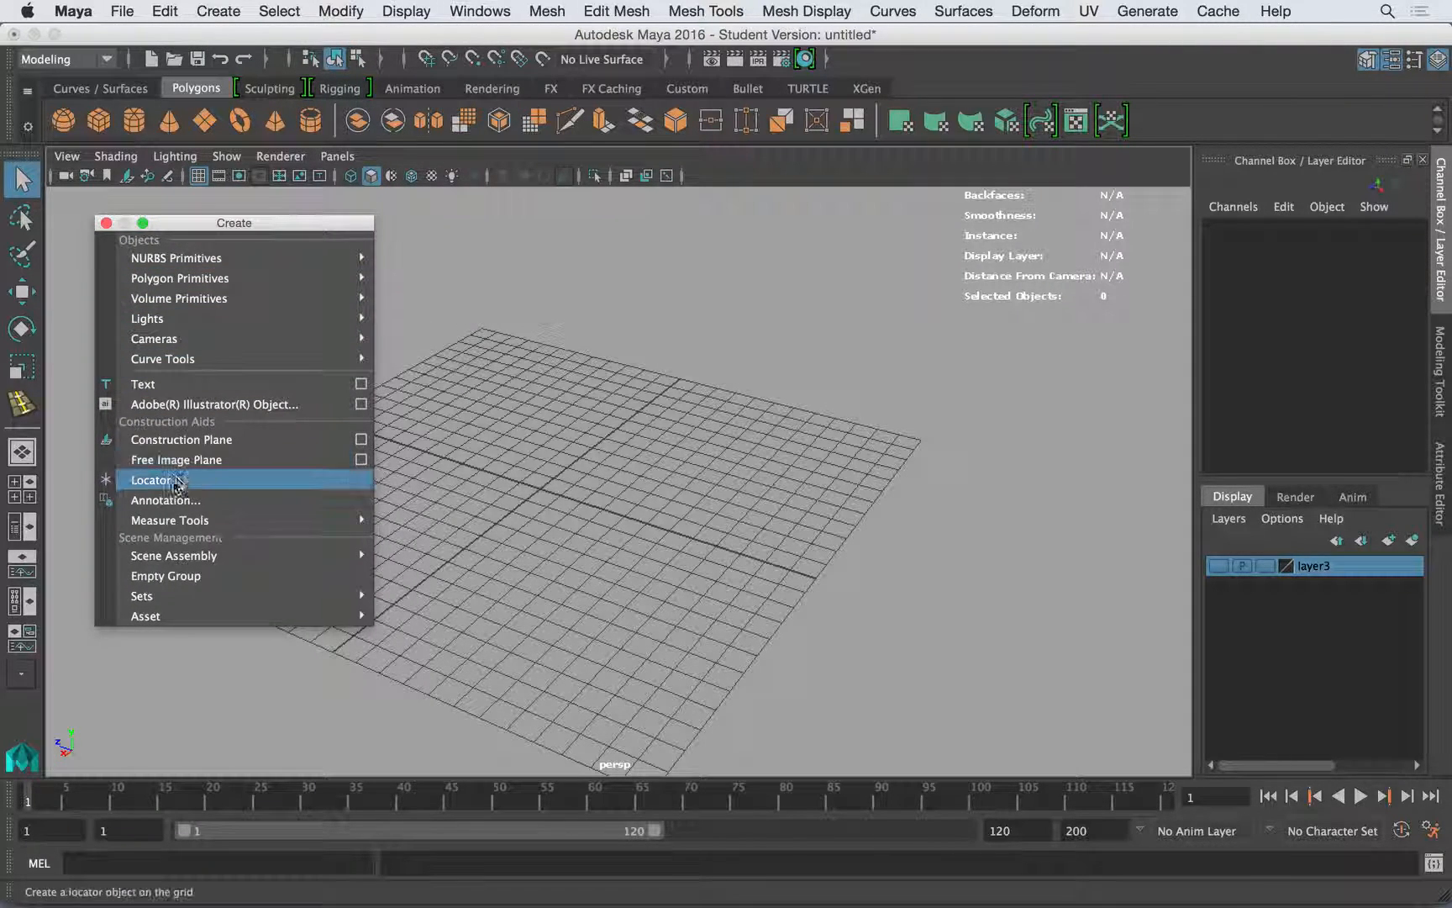
# - Detach the Curve Tools list into its own floating window and close the floating Create window
pyautogui.moveTo(185, 359)
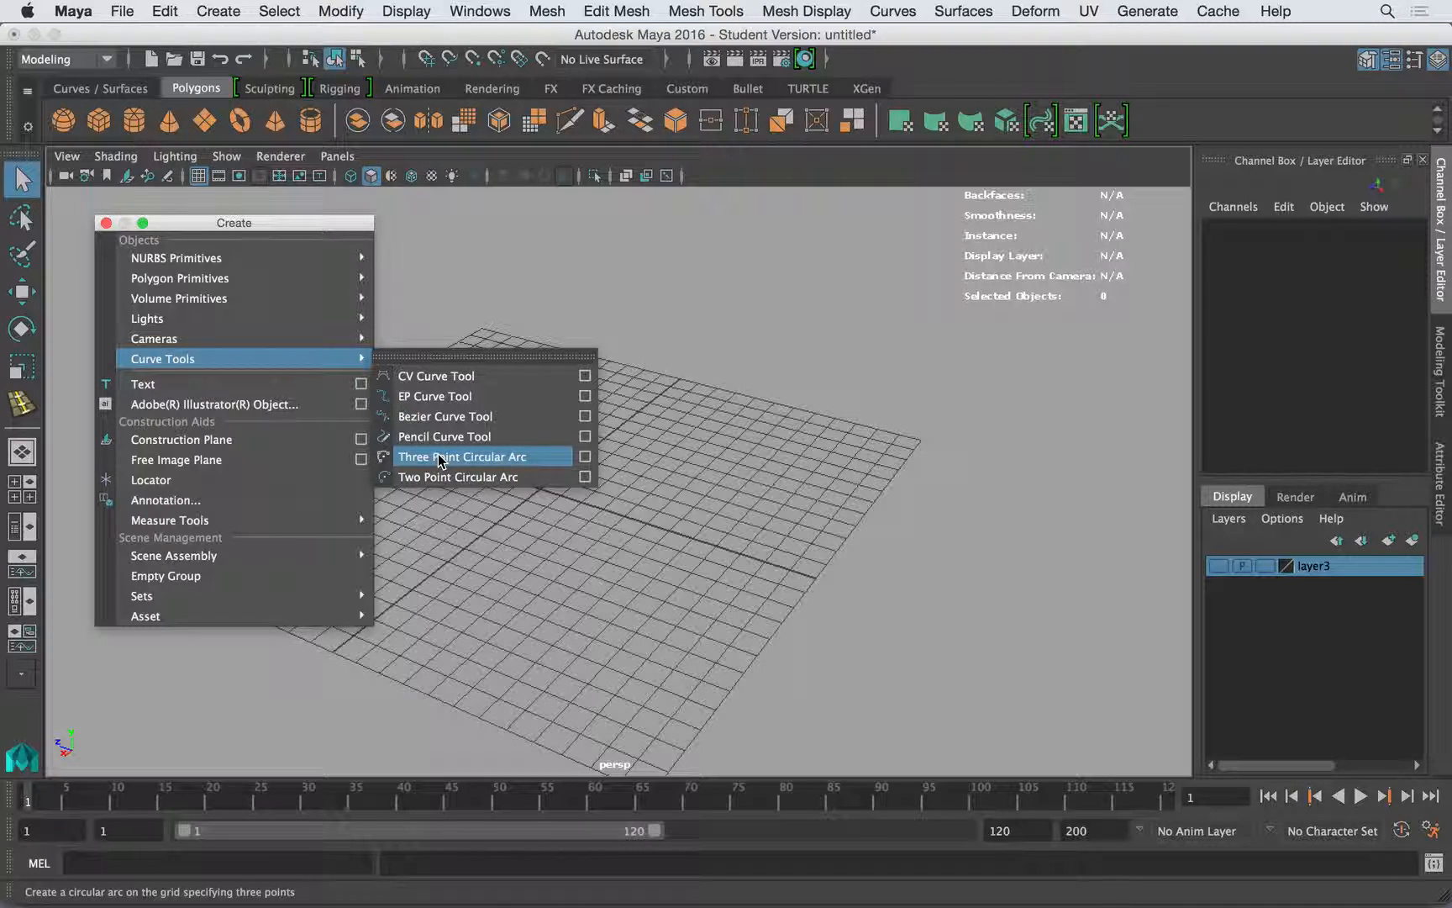
pyautogui.click(431, 362)
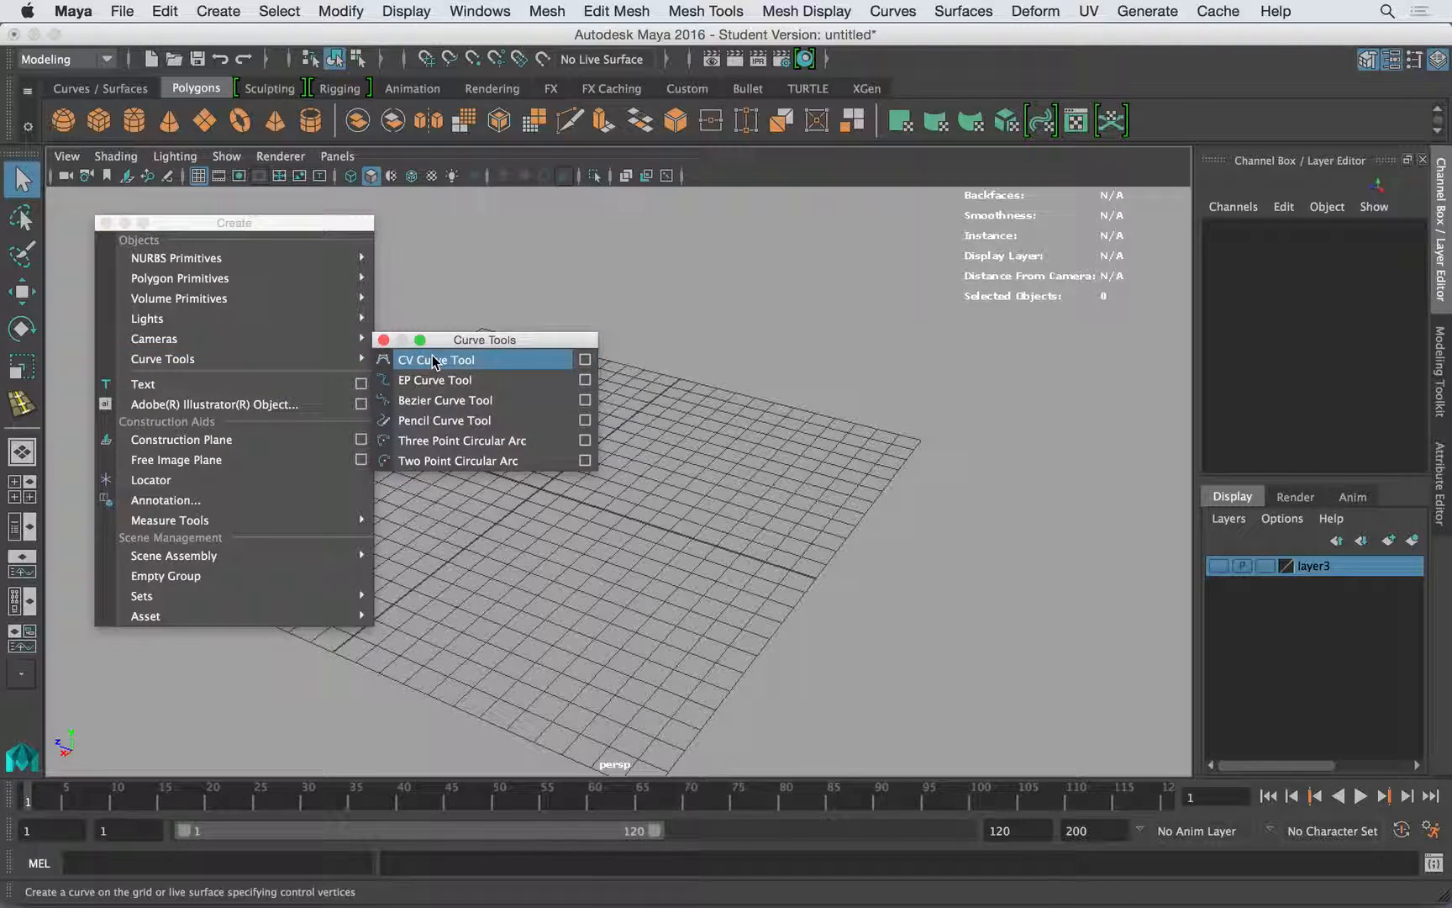
pyautogui.moveTo(464, 342); pyautogui.dragTo(177, 215)
pyautogui.click(106, 222)
# - Reposition the floating Curve Tools window above the grid in the perspective view
pyautogui.click(219, 11)
pyautogui.moveTo(245, 162)
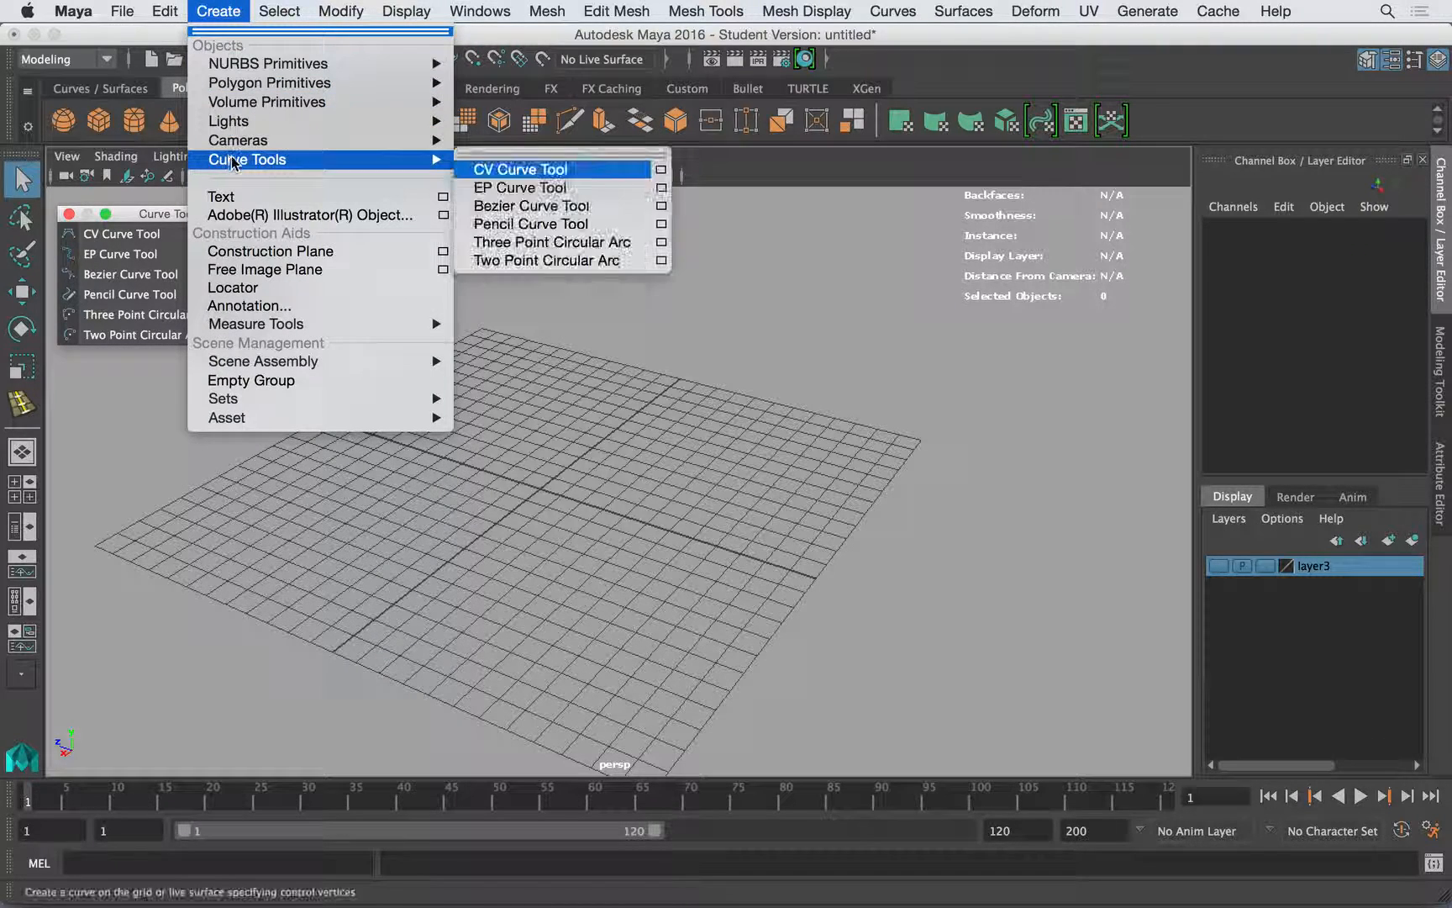
pyautogui.click(113, 215)
pyautogui.moveTo(132, 219); pyautogui.dragTo(127, 206)
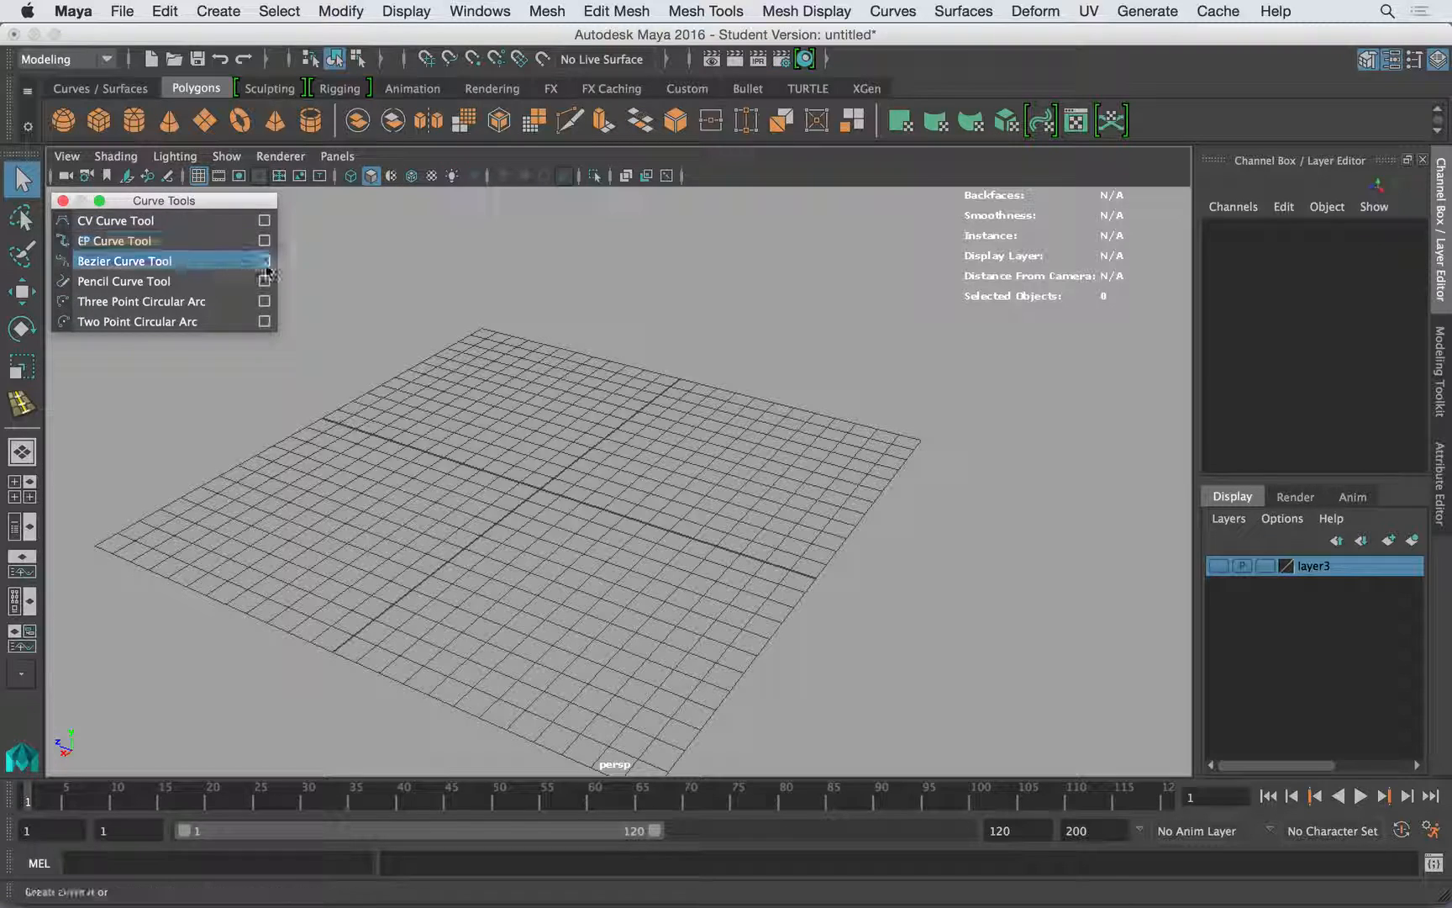
pyautogui.moveTo(240, 202); pyautogui.dragTo(432, 201)
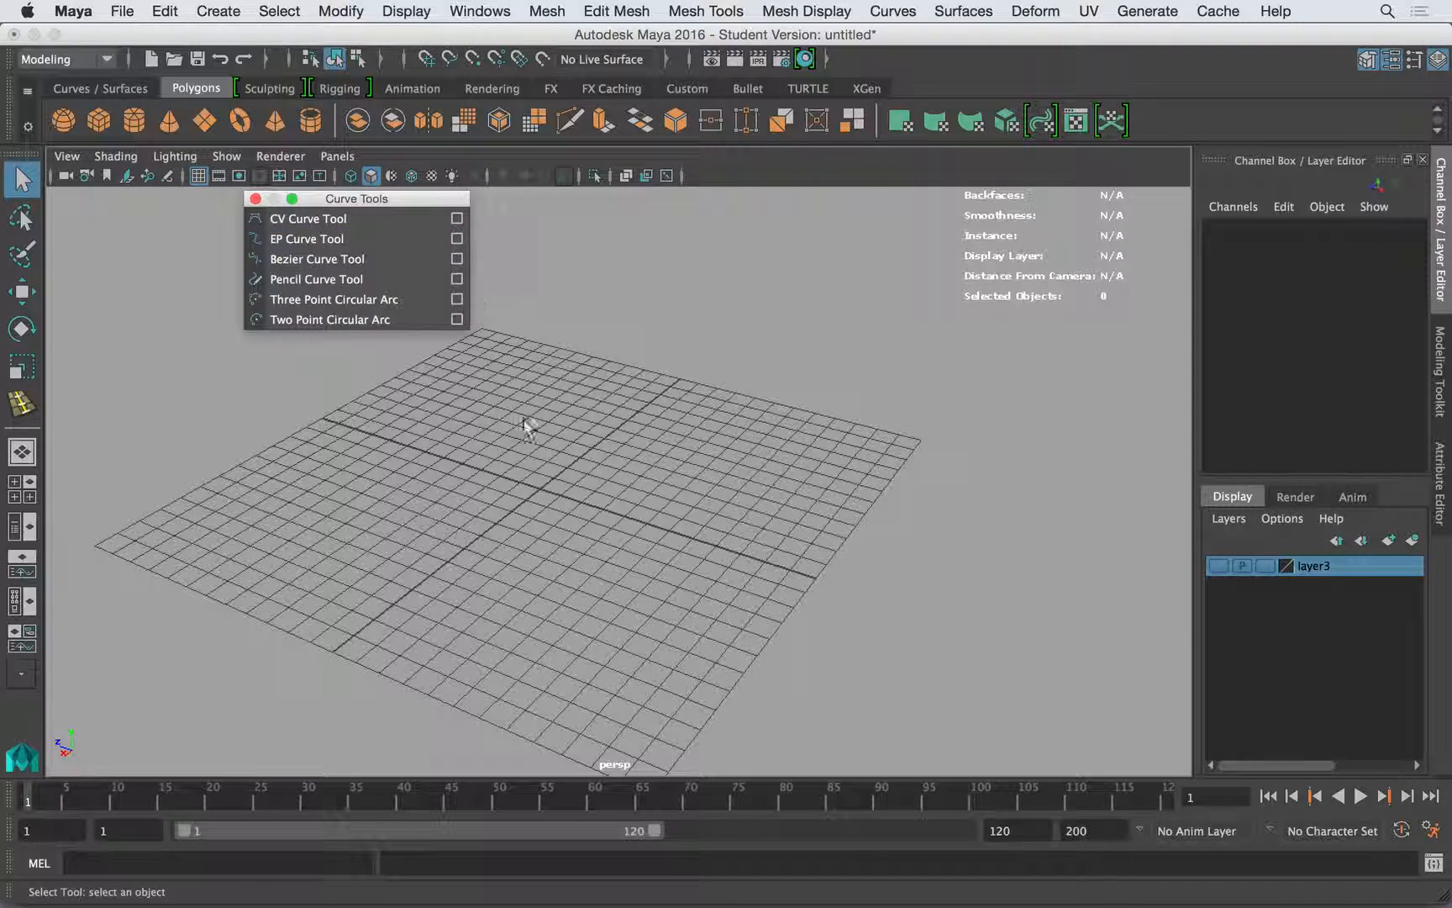
# - Turn on wireframe on shaded in the perspective view
pyautogui.click(280, 156)
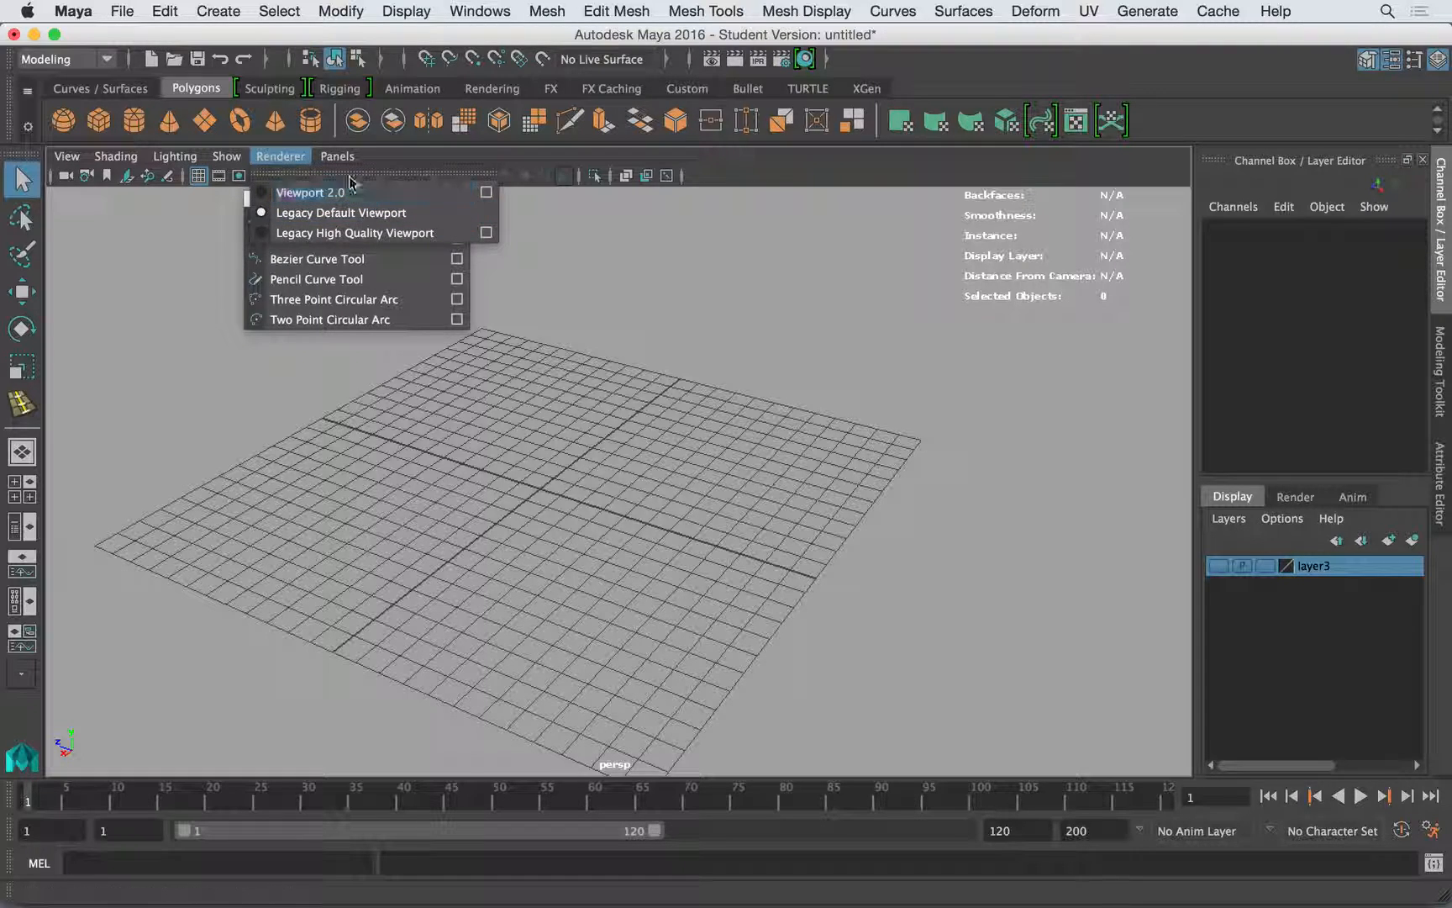
pyautogui.click(409, 161)
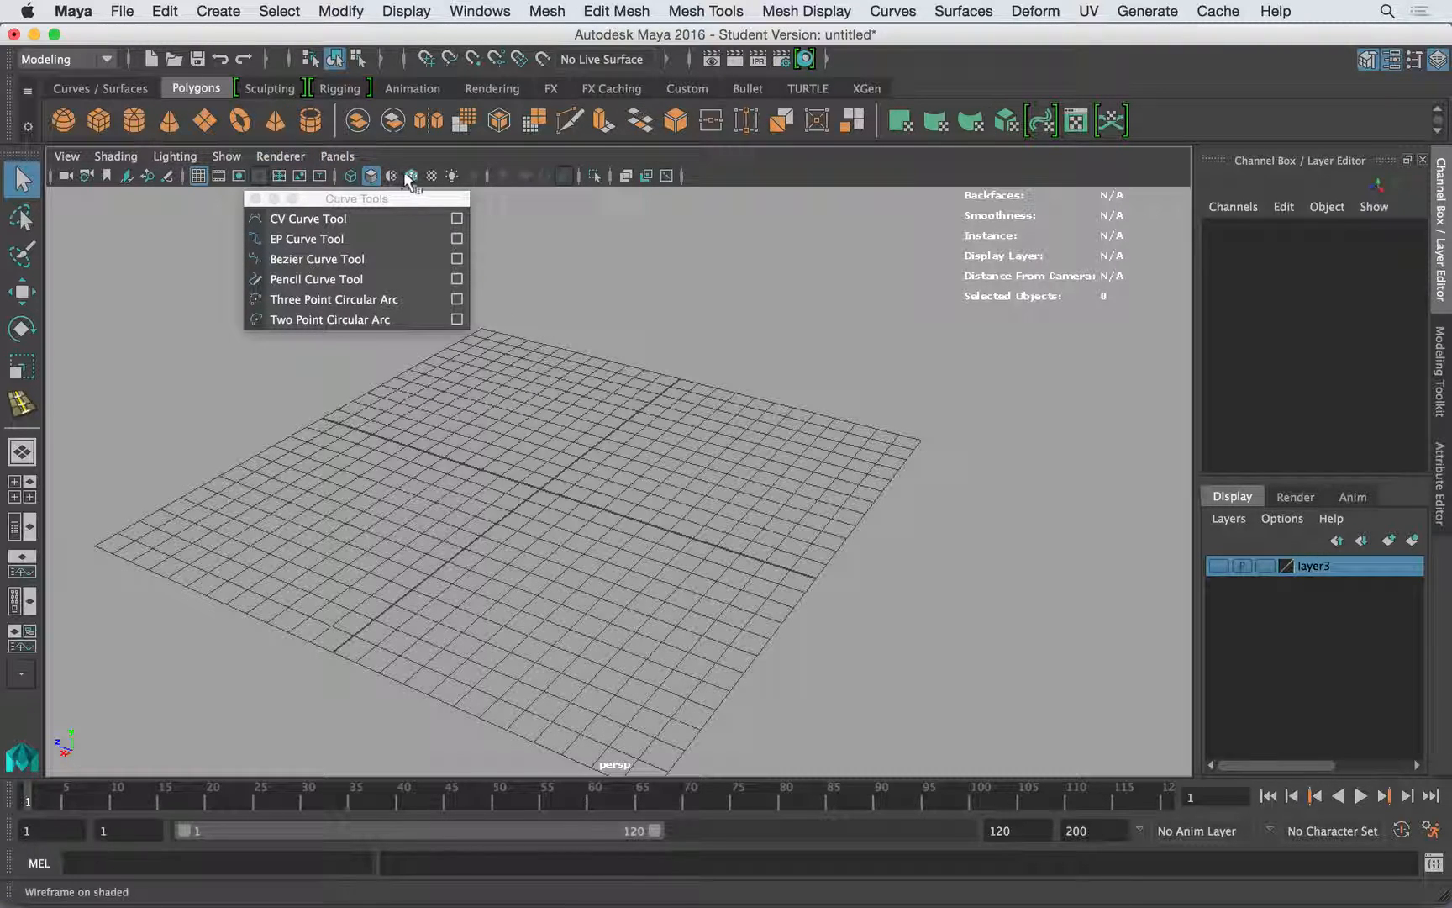
pyautogui.click(411, 176)
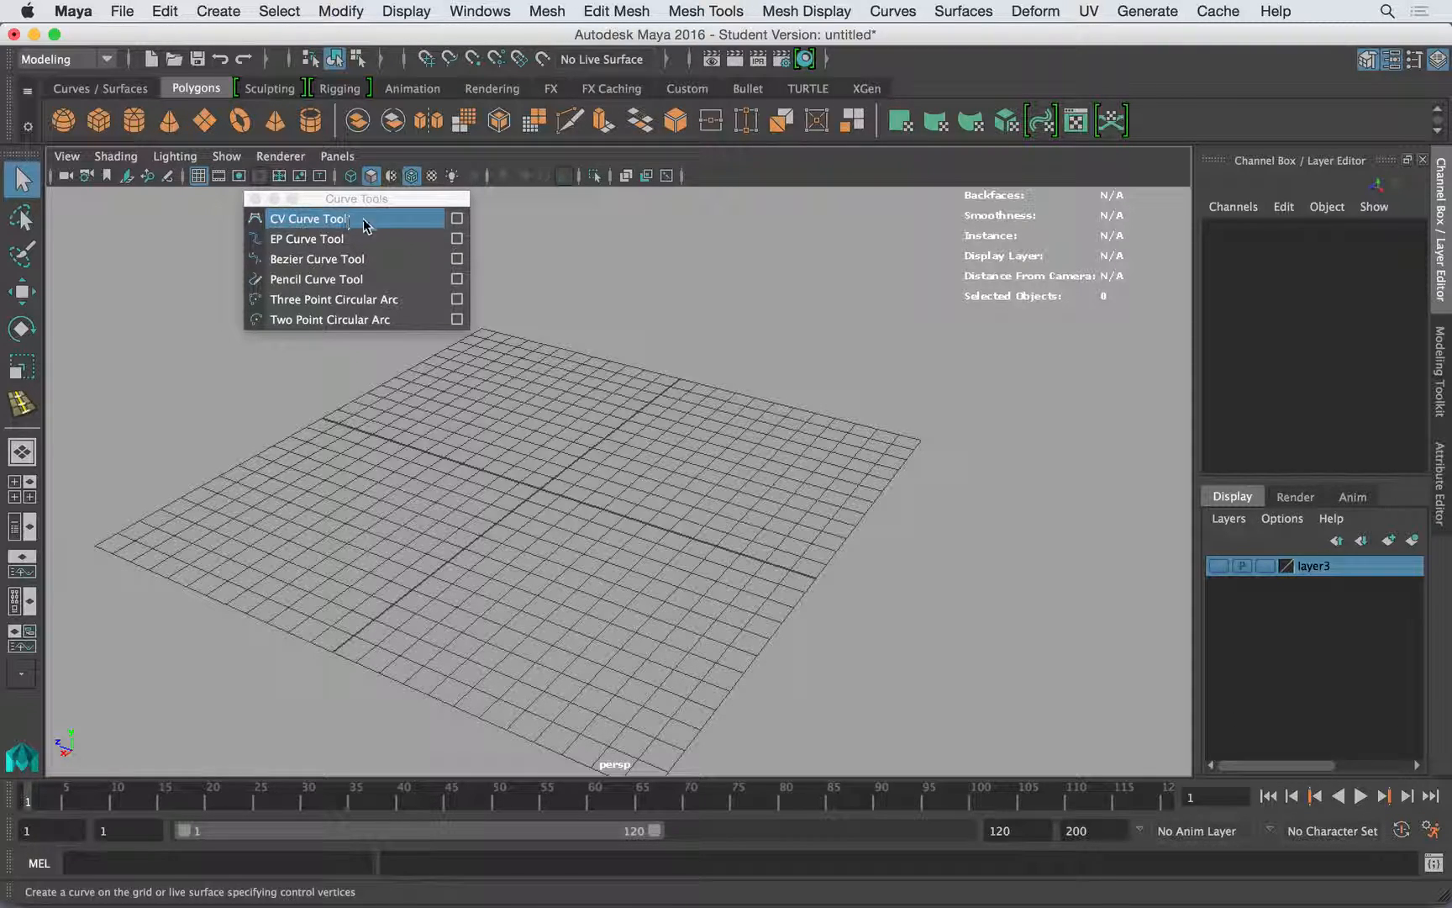
# - Open the CV Curve Tool's settings and widen the settings pane, keeping the floating Curve Tools window clear of it
pyautogui.click(454, 221)
pyautogui.moveTo(380, 205); pyautogui.dragTo(520, 207)
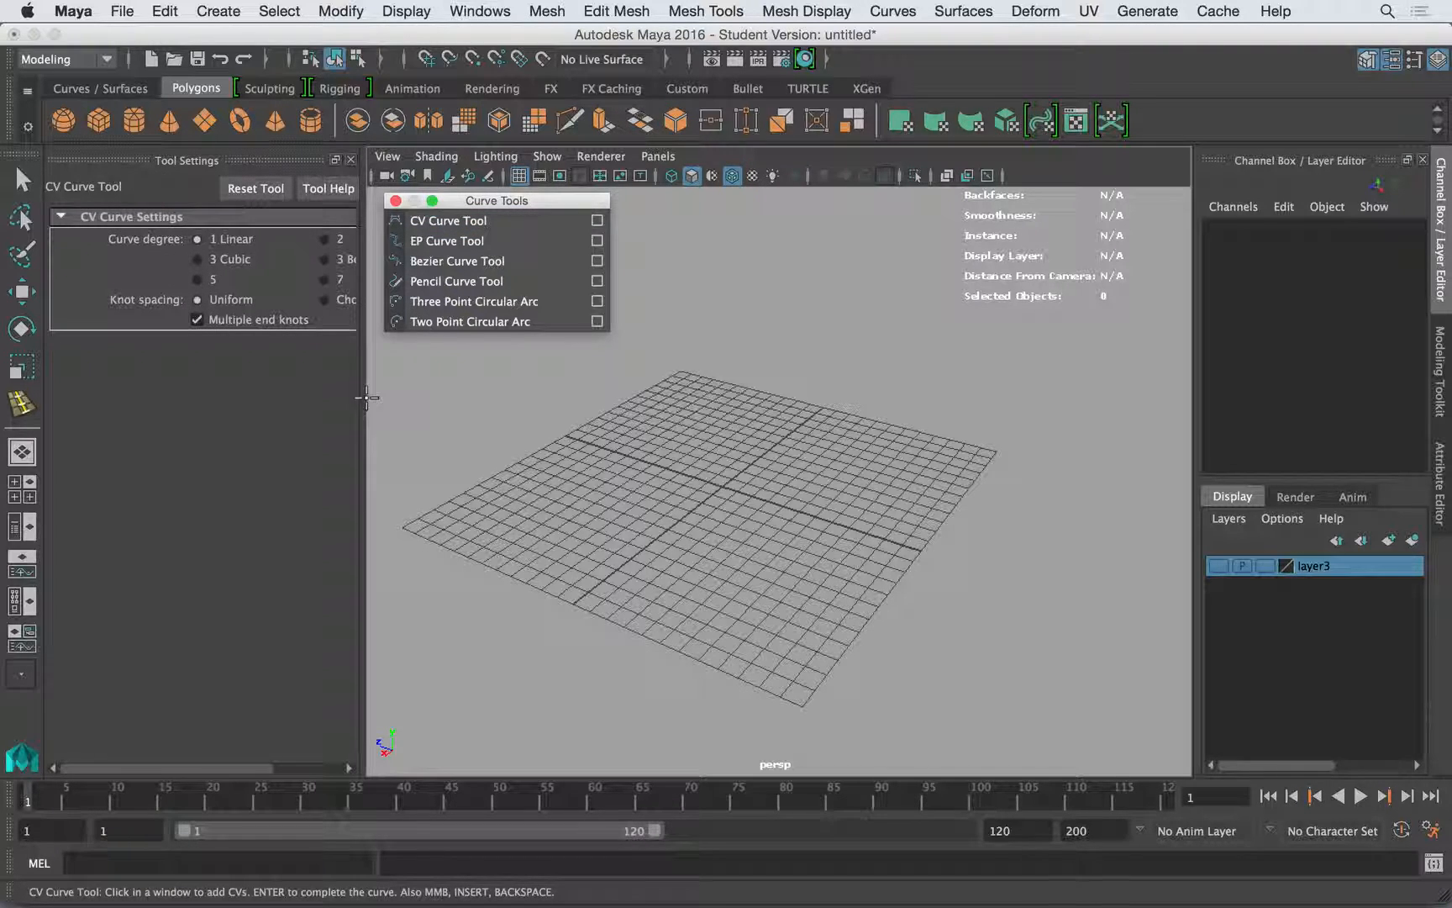
pyautogui.moveTo(367, 397); pyautogui.dragTo(430, 397)
pyautogui.moveTo(479, 208); pyautogui.dragTo(575, 208)
pyautogui.moveTo(429, 340); pyautogui.dragTo(490, 339)
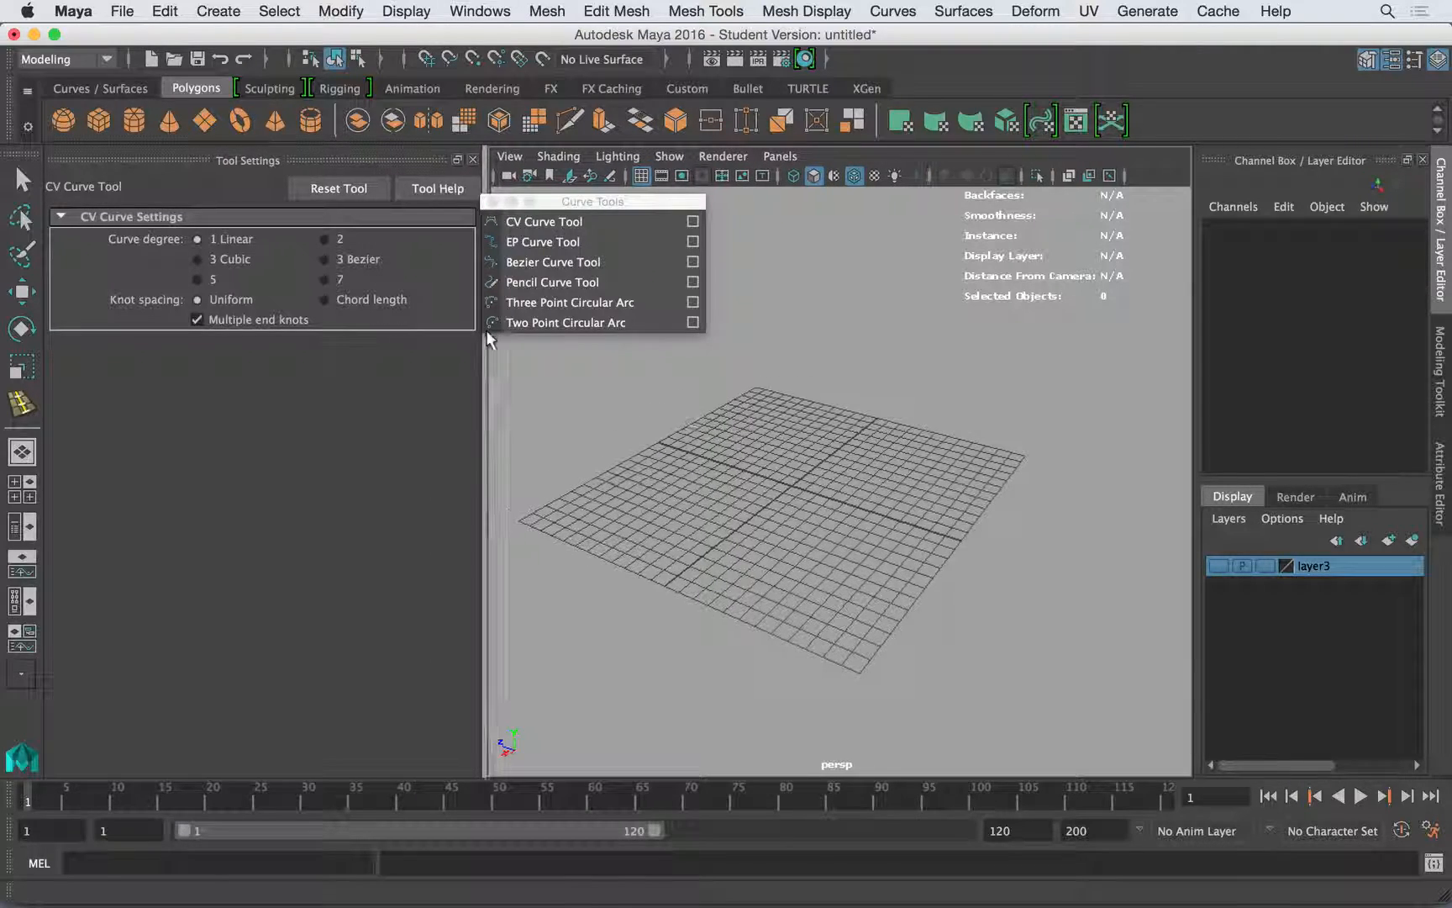
pyautogui.moveTo(568, 207); pyautogui.dragTo(603, 210)
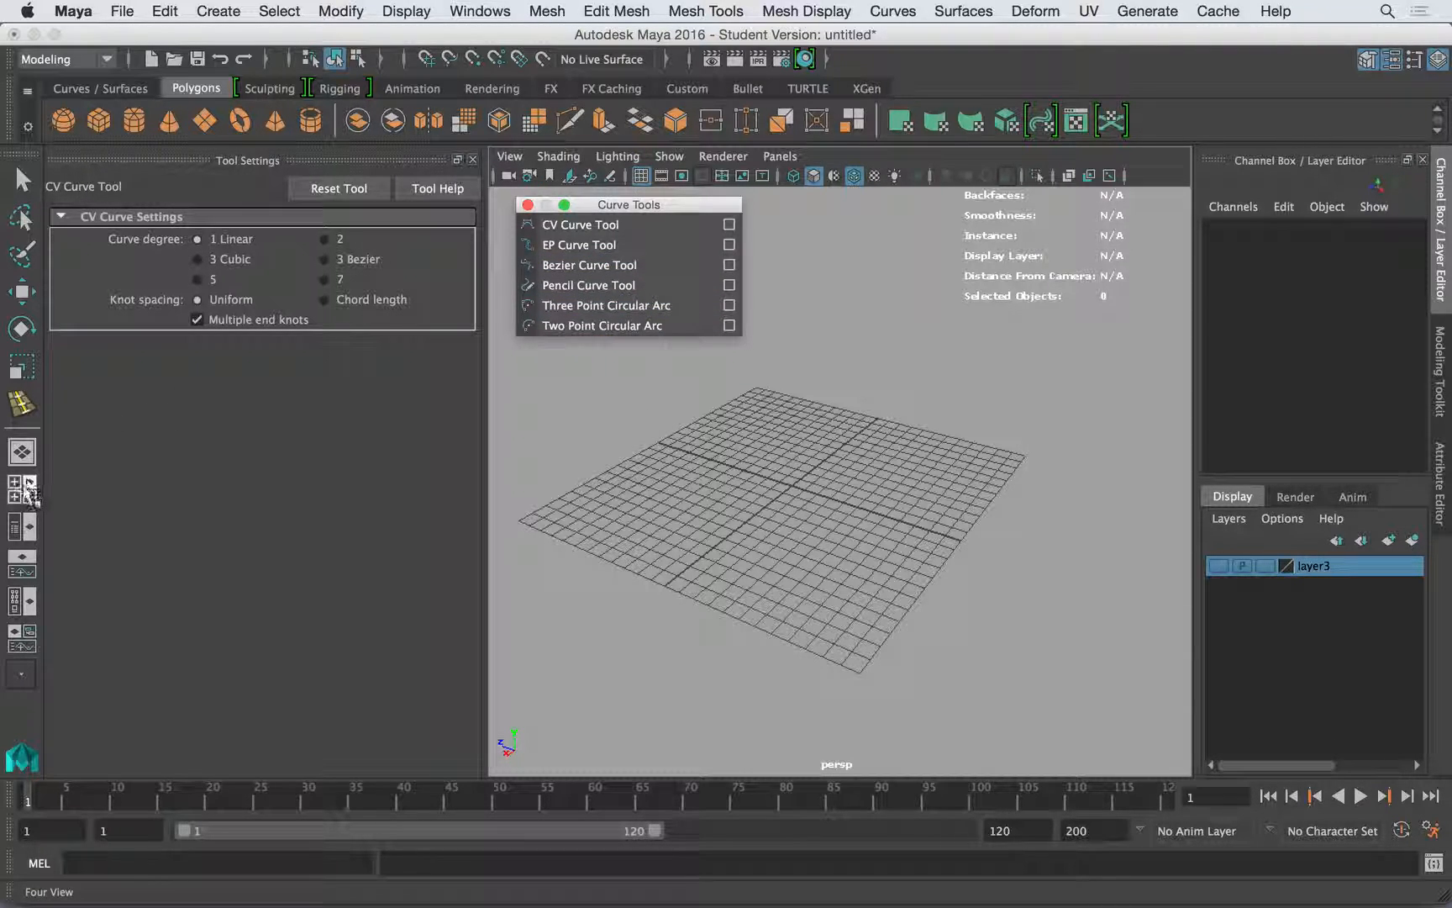
# - Switch to the four-view layout, maximise the side view and show its grid
pyautogui.click(22, 497)
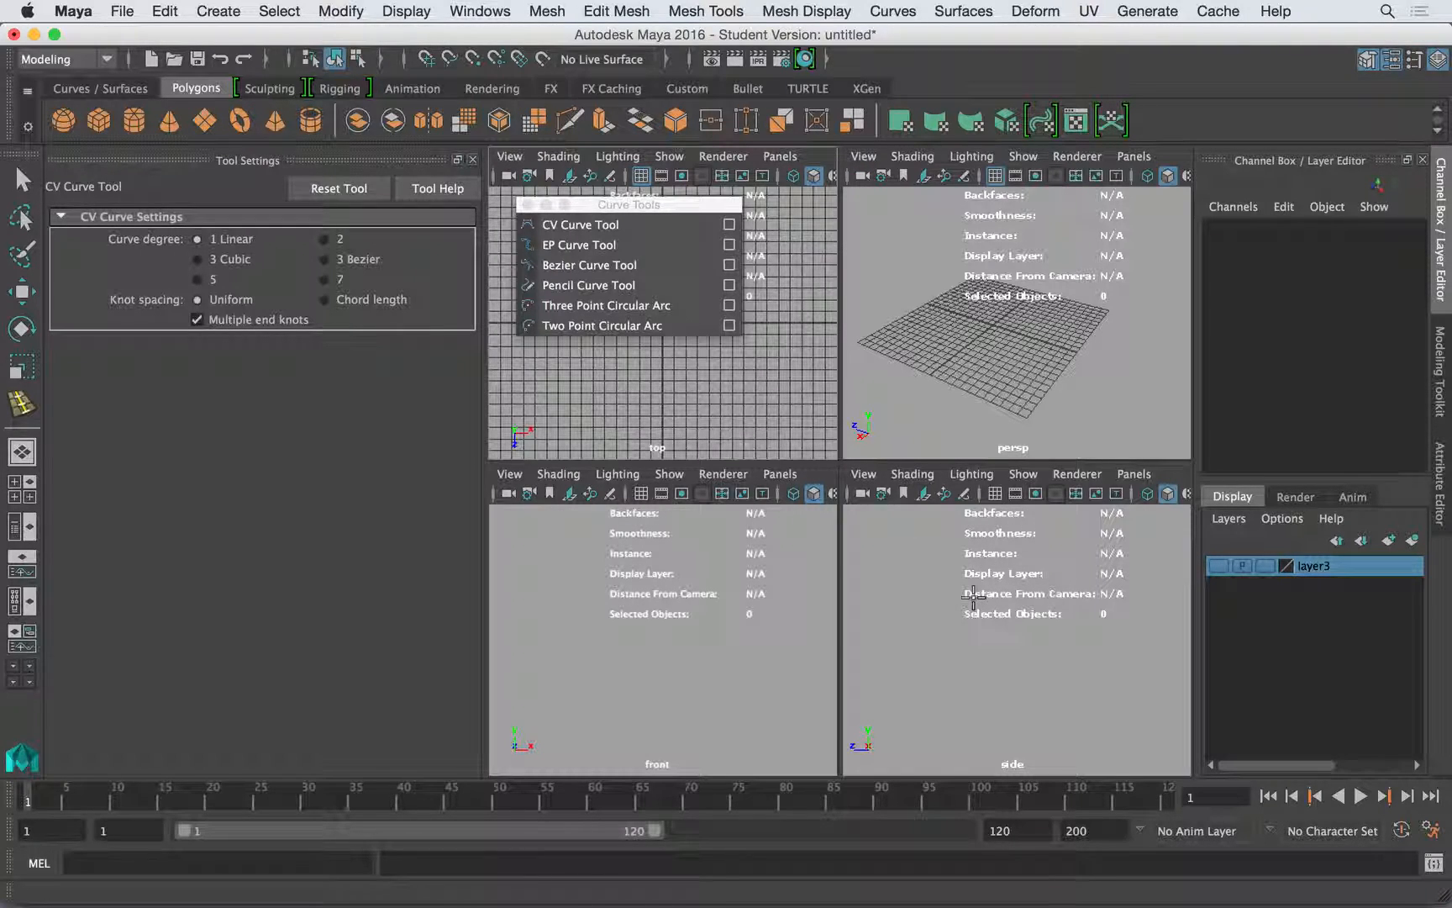
pyautogui.press('space')
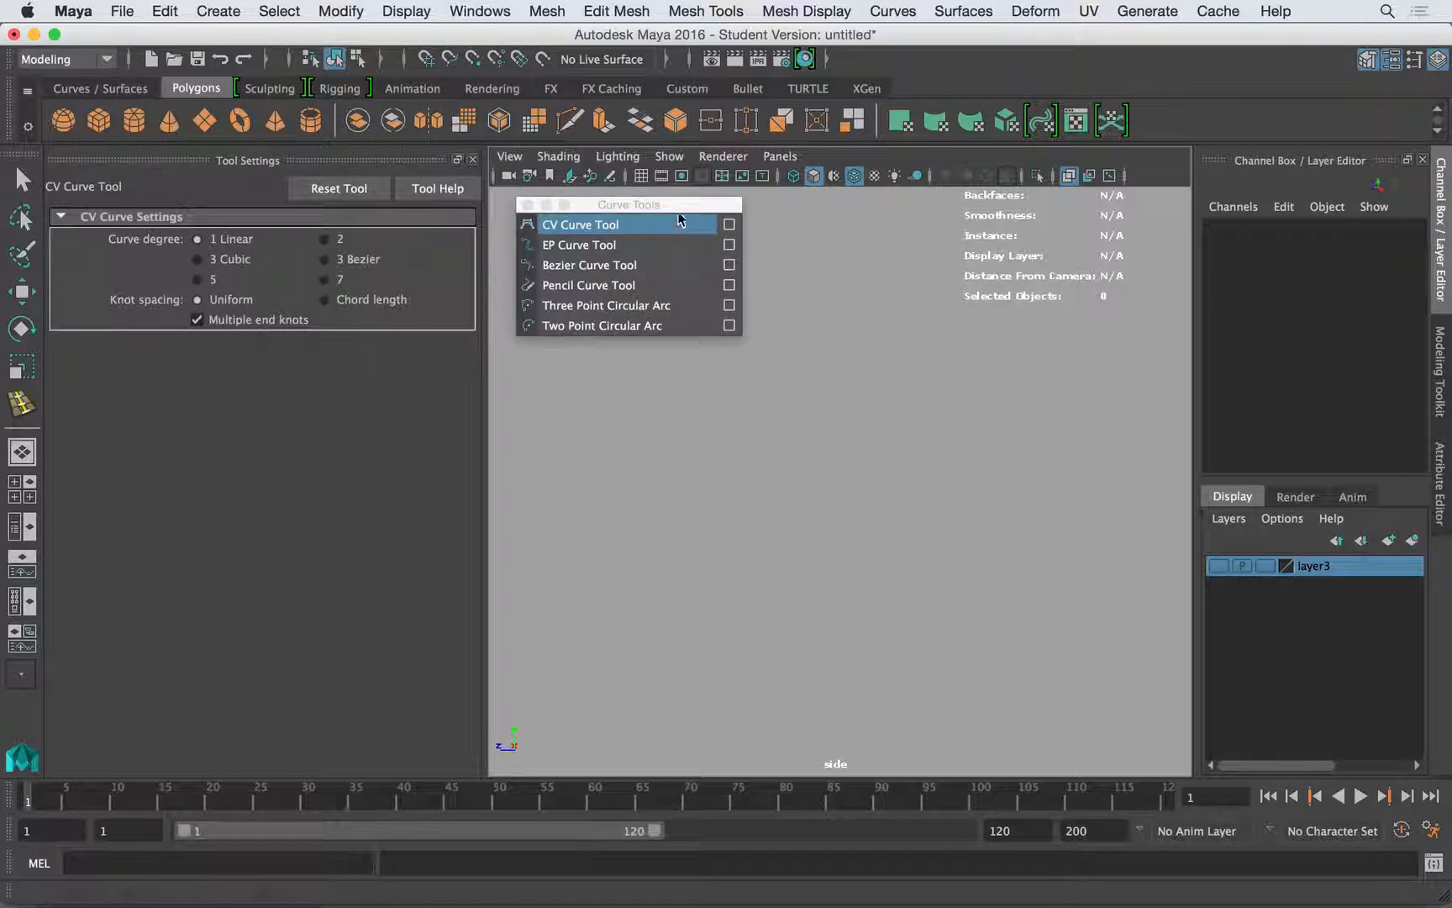
pyautogui.click(723, 157)
pyautogui.click(728, 160)
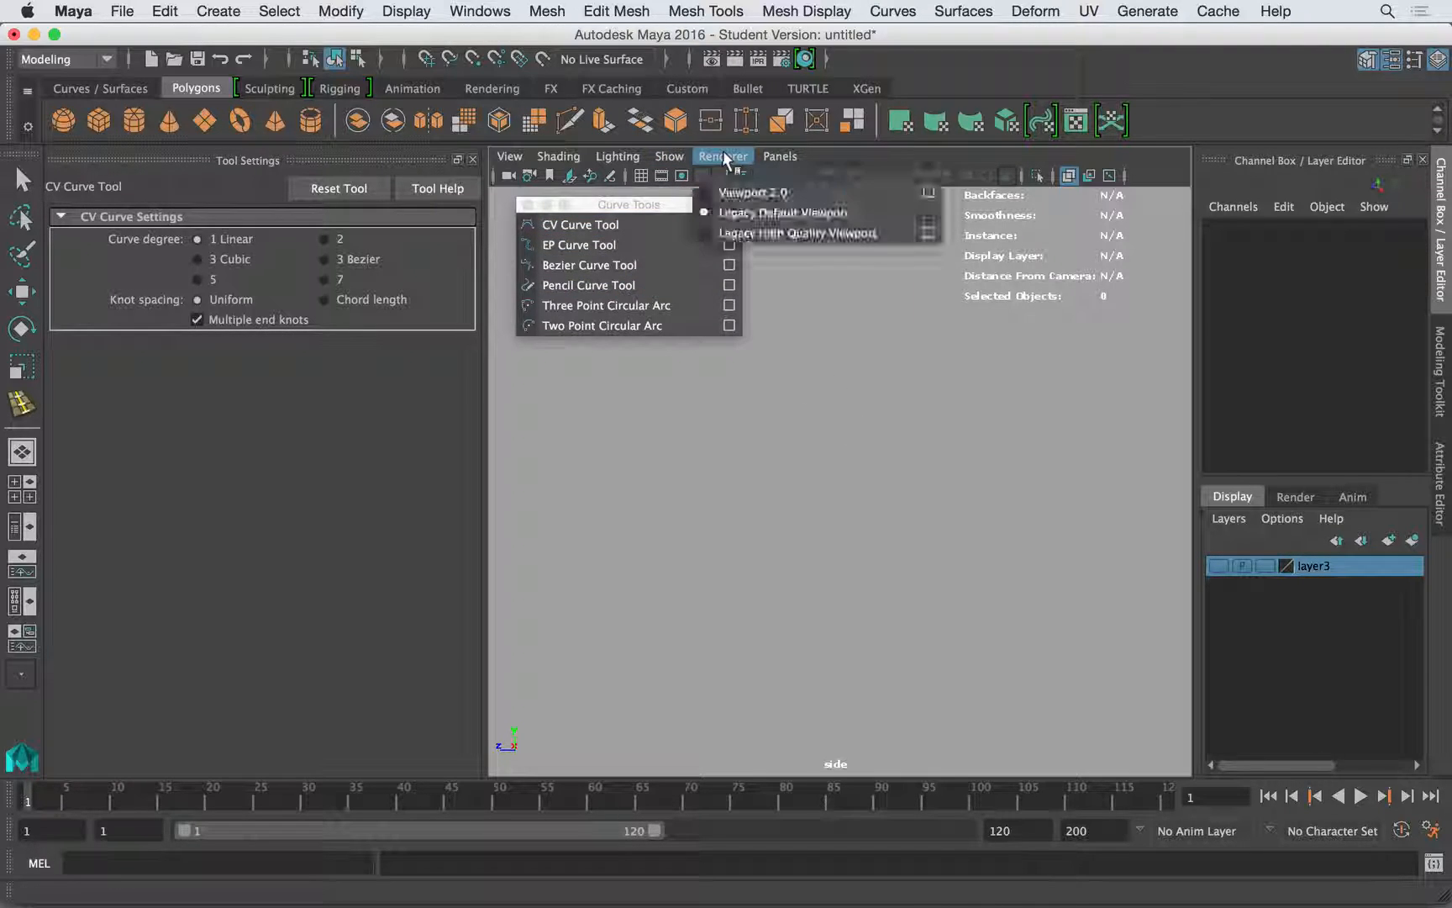
pyautogui.click(644, 179)
pyautogui.click(642, 177)
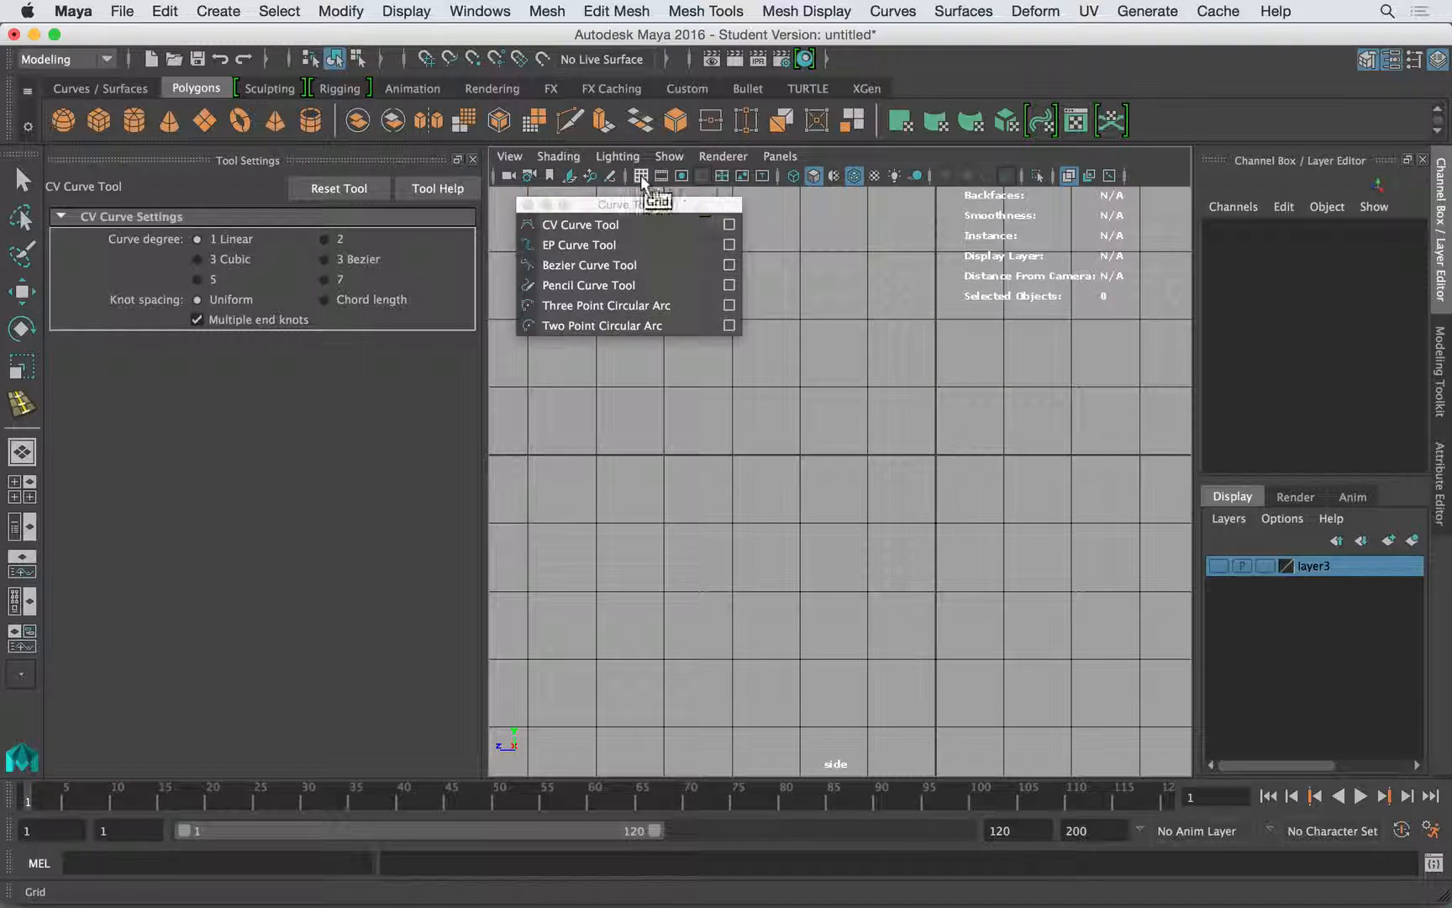
pyautogui.click(649, 183)
pyautogui.click(647, 181)
# - Draw a freeform zigzag curve of 18 points in the side view with the CV Curve Tool at degree 1 Linear
pyautogui.keyDown('alt'); pyautogui.moveTo(737, 354); pyautogui.dragTo(765, 435, button='middle'); pyautogui.keyUp('alt')
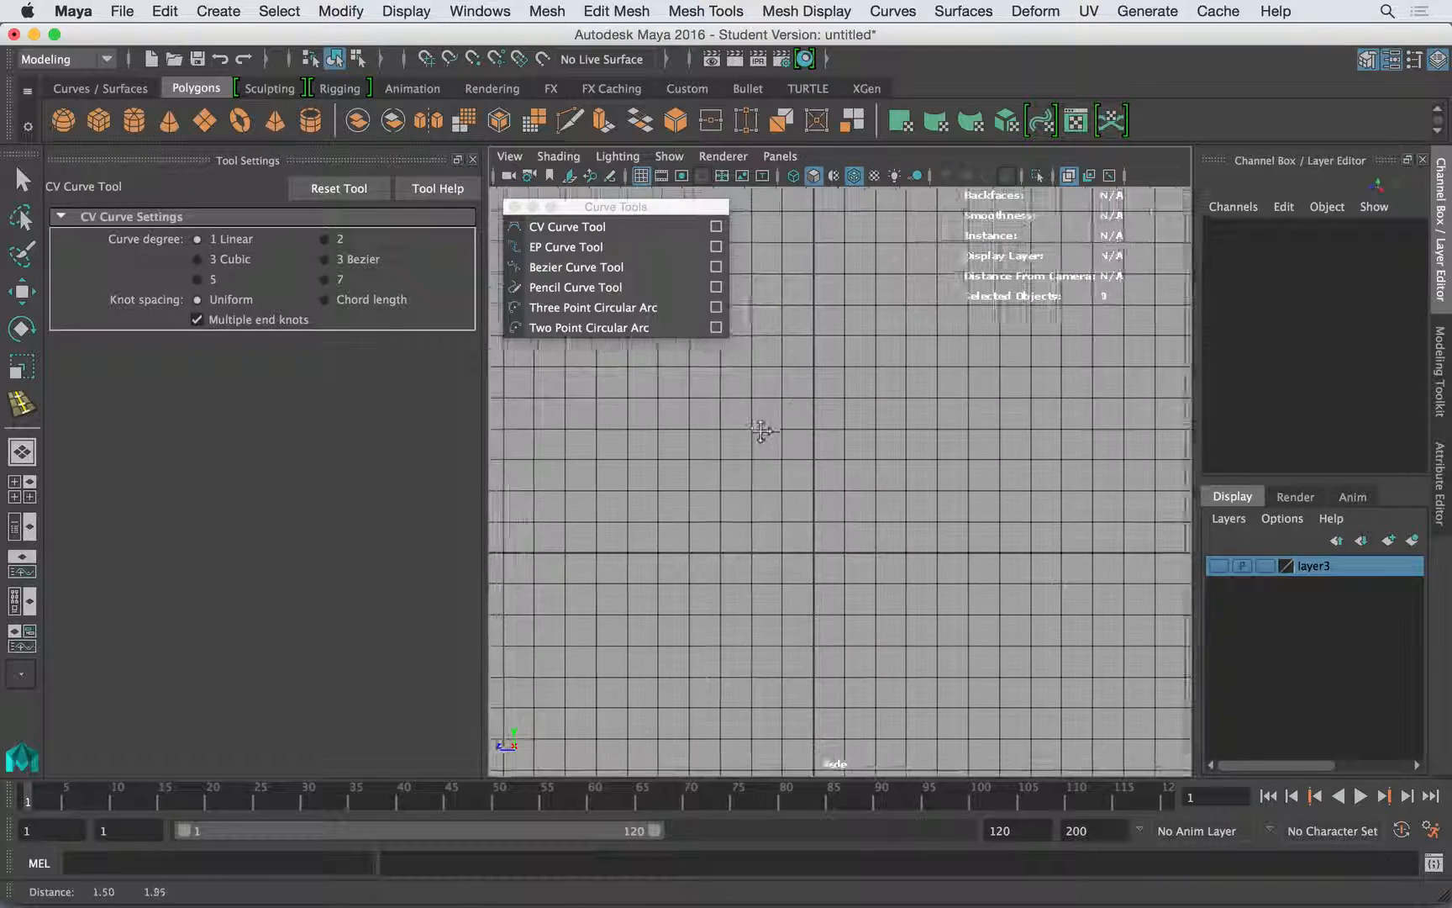
pyautogui.keyDown('alt'); pyautogui.moveTo(764, 435); pyautogui.dragTo(832, 431, button='right'); pyautogui.keyUp('alt')
pyautogui.keyDown('alt'); pyautogui.moveTo(833, 432); pyautogui.dragTo(756, 400, button='middle'); pyautogui.keyUp('alt')
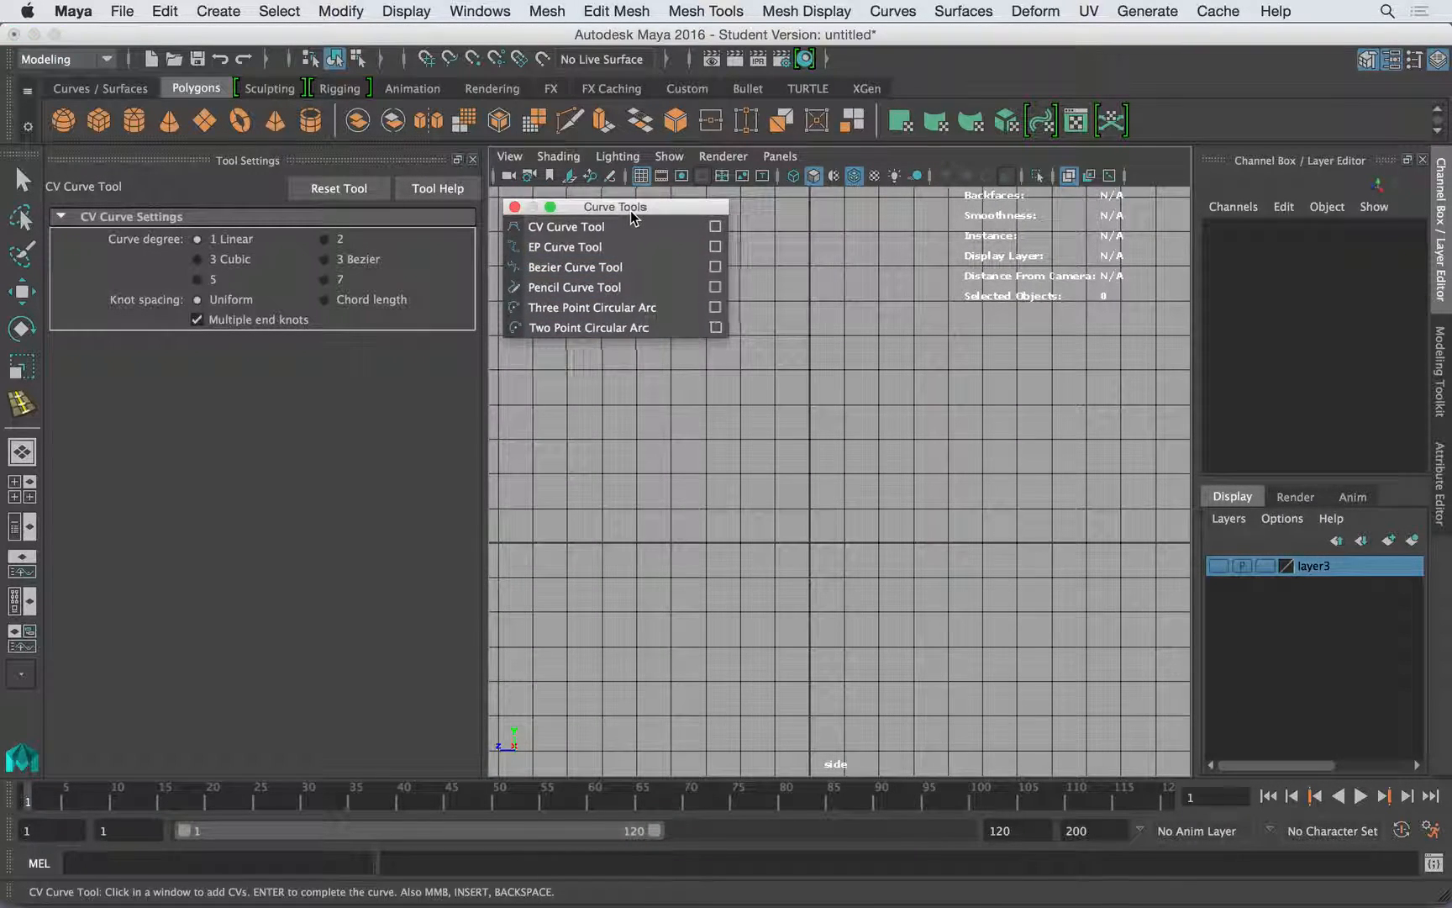
pyautogui.moveTo(633, 209); pyautogui.dragTo(632, 206)
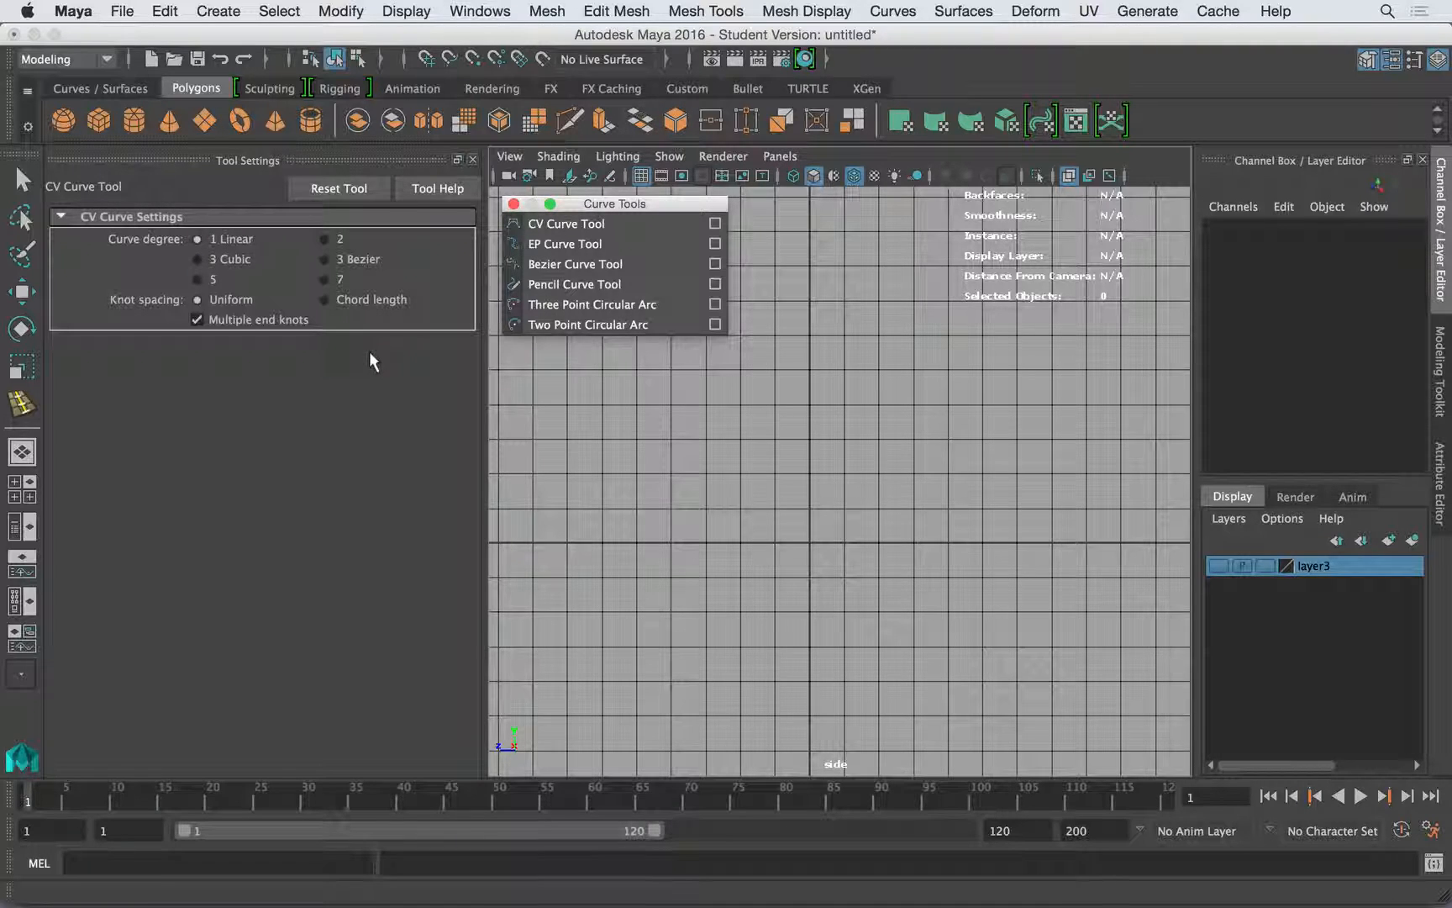
pyautogui.click(526, 444)
pyautogui.click(692, 392)
pyautogui.click(782, 529)
pyautogui.click(862, 368)
pyautogui.click(959, 356)
pyautogui.click(976, 506)
pyautogui.click(918, 661)
pyautogui.click(814, 673)
pyautogui.click(754, 560)
pyautogui.click(659, 598)
pyautogui.click(654, 687)
pyautogui.click(735, 712)
pyautogui.click(809, 728)
pyautogui.click(911, 714)
pyautogui.click(1018, 666)
pyautogui.click(1051, 552)
pyautogui.click(1080, 464)
pyautogui.click(1083, 395)
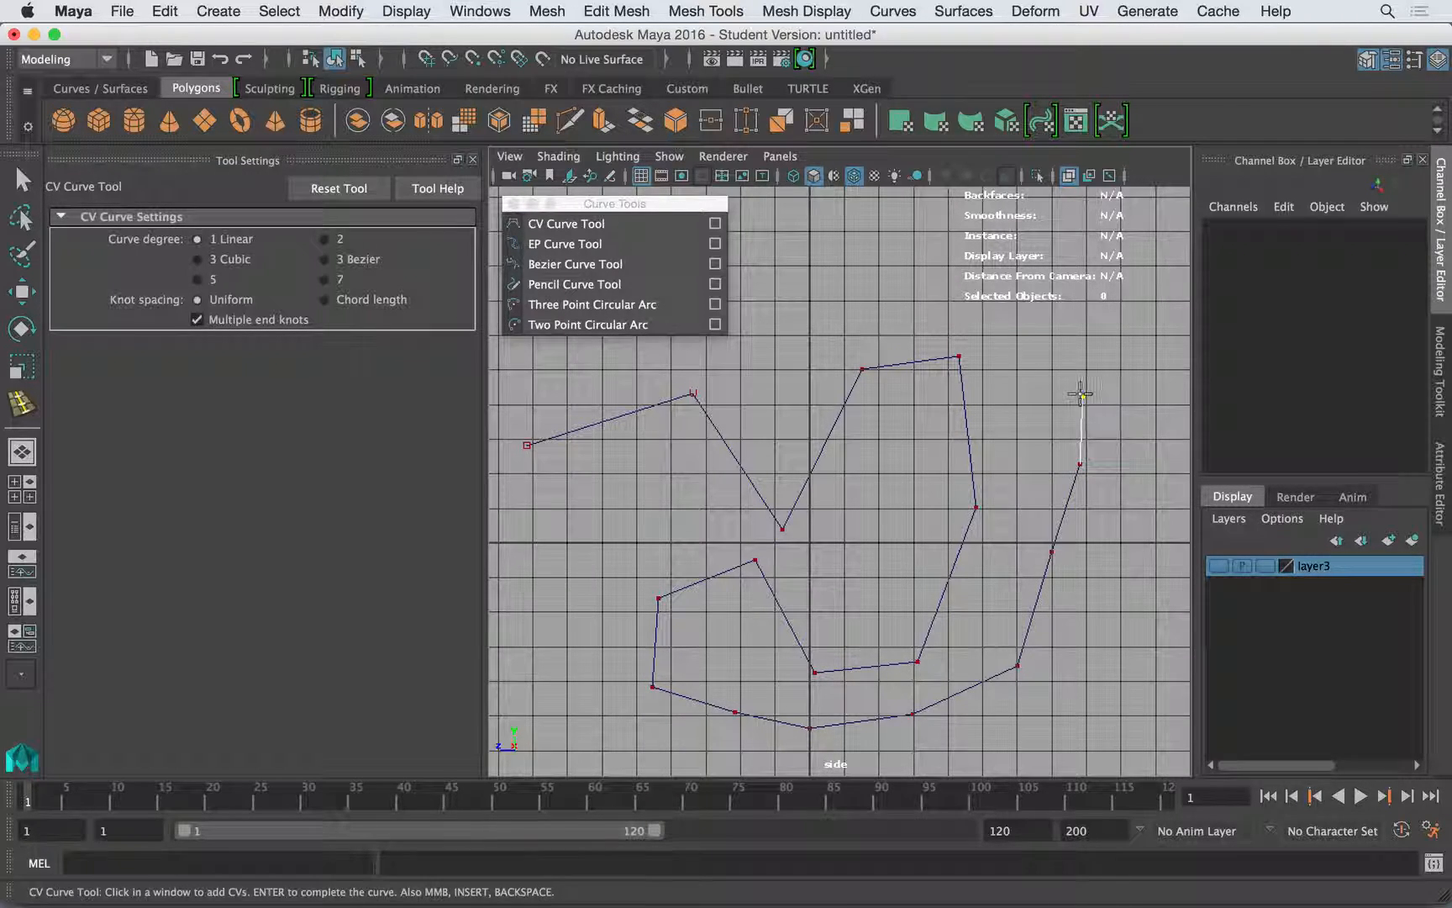
pyautogui.press('w')
# - Move the zigzag curve to about Translate Y 5.377 and Translate Z -4.895
pyautogui.click(1057, 507)
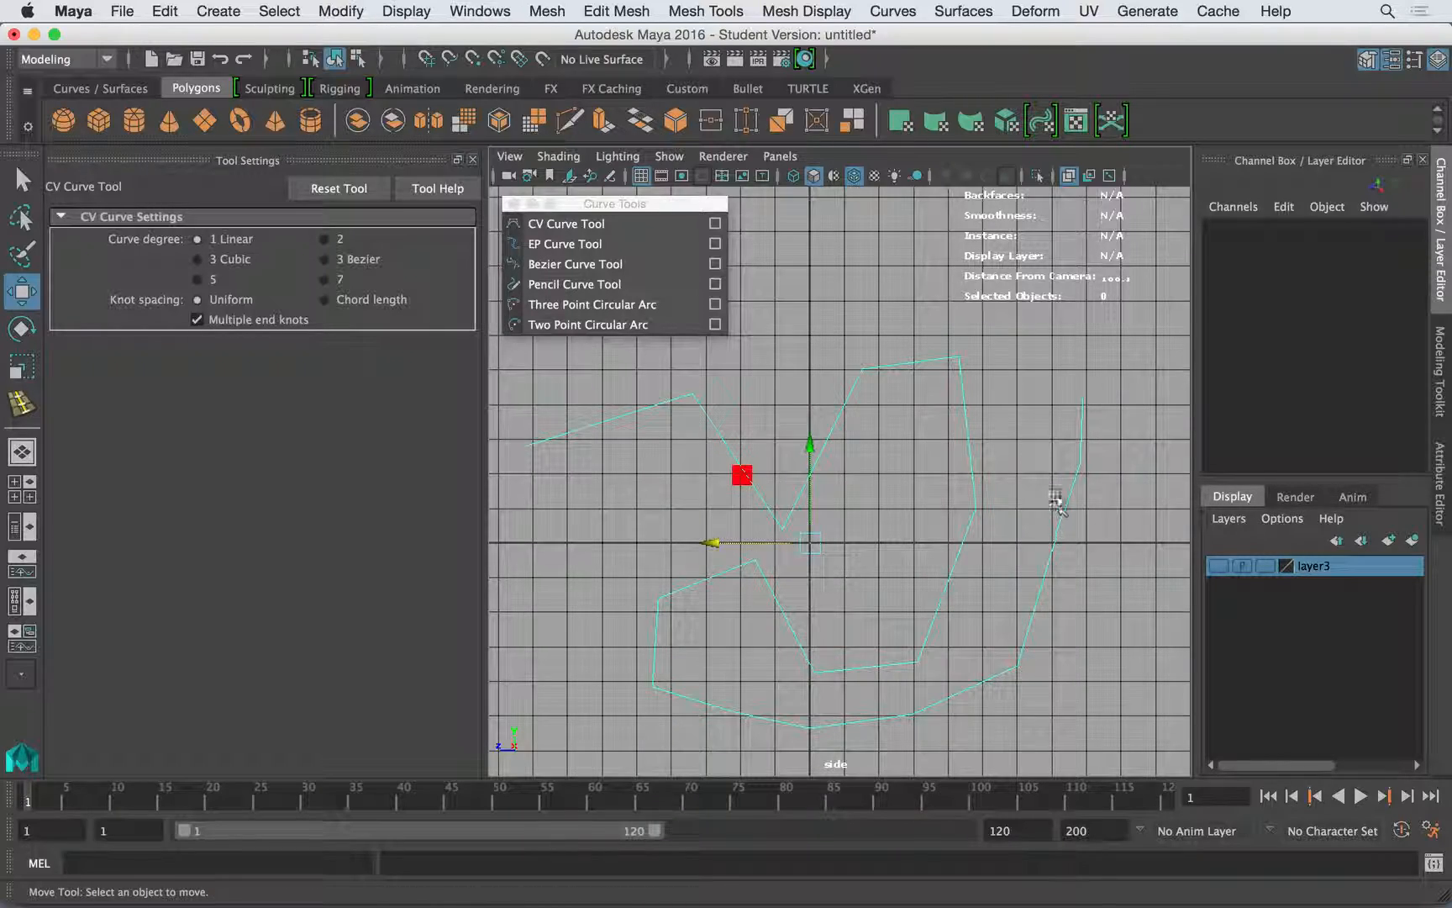
pyautogui.keyDown('alt'); pyautogui.moveTo(1001, 467); pyautogui.dragTo(982, 424, button='middle'); pyautogui.keyUp('alt')
pyautogui.scroll(-3, 813, 453)
pyautogui.click(893, 424)
pyautogui.moveTo(823, 516); pyautogui.dragTo(947, 379)
pyautogui.keyDown('alt'); pyautogui.moveTo(930, 399); pyautogui.dragTo(842, 464, button='middle'); pyautogui.keyUp('alt')
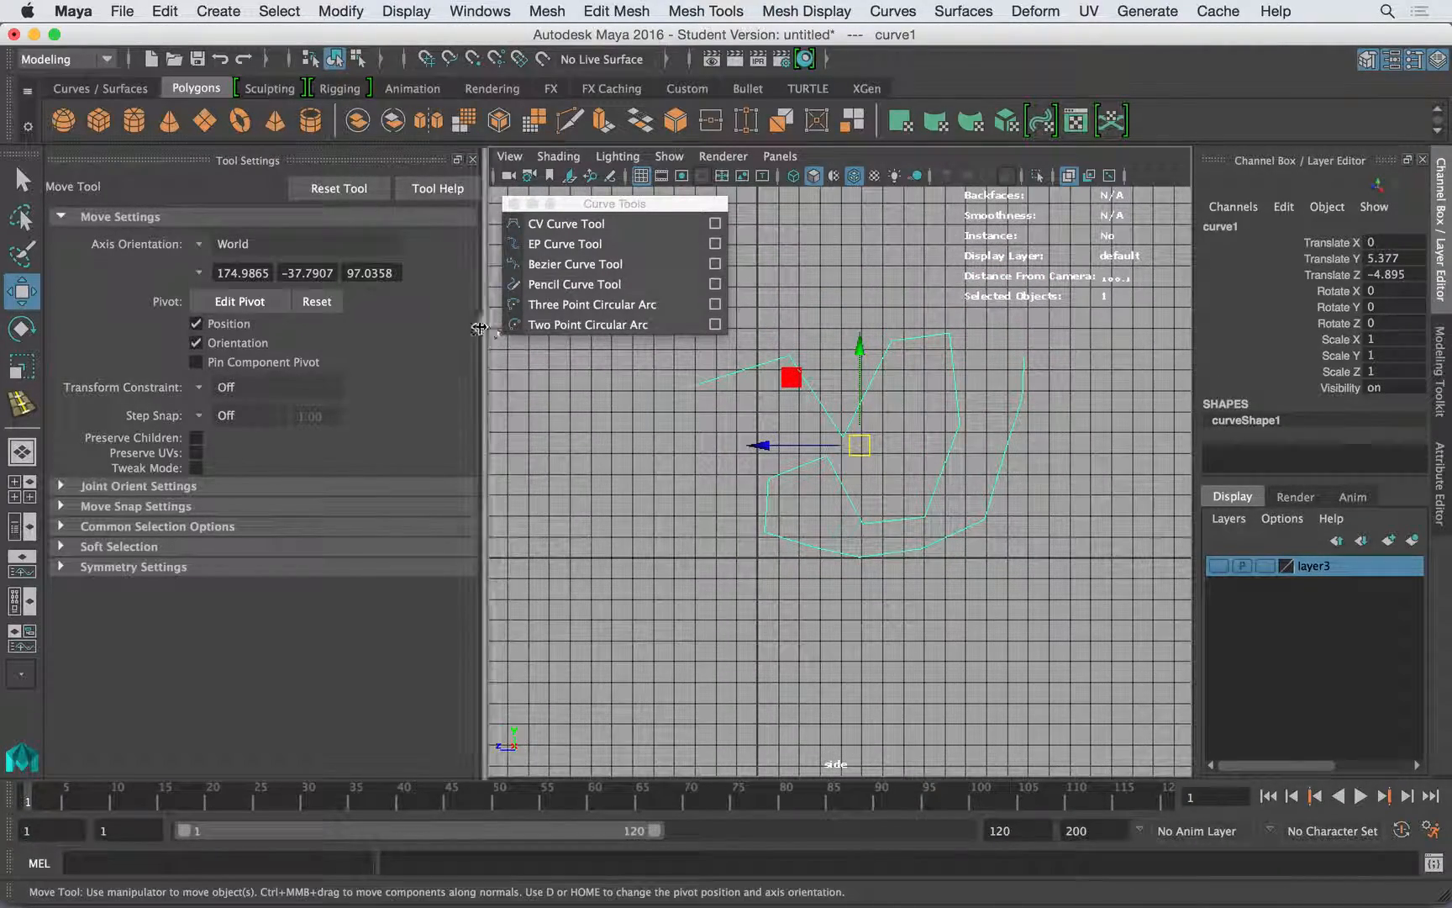
# - Draw a second linear CV curve in the side view as a stepped path of horizontal and vertical segments meeting at right angles
pyautogui.click(554, 222)
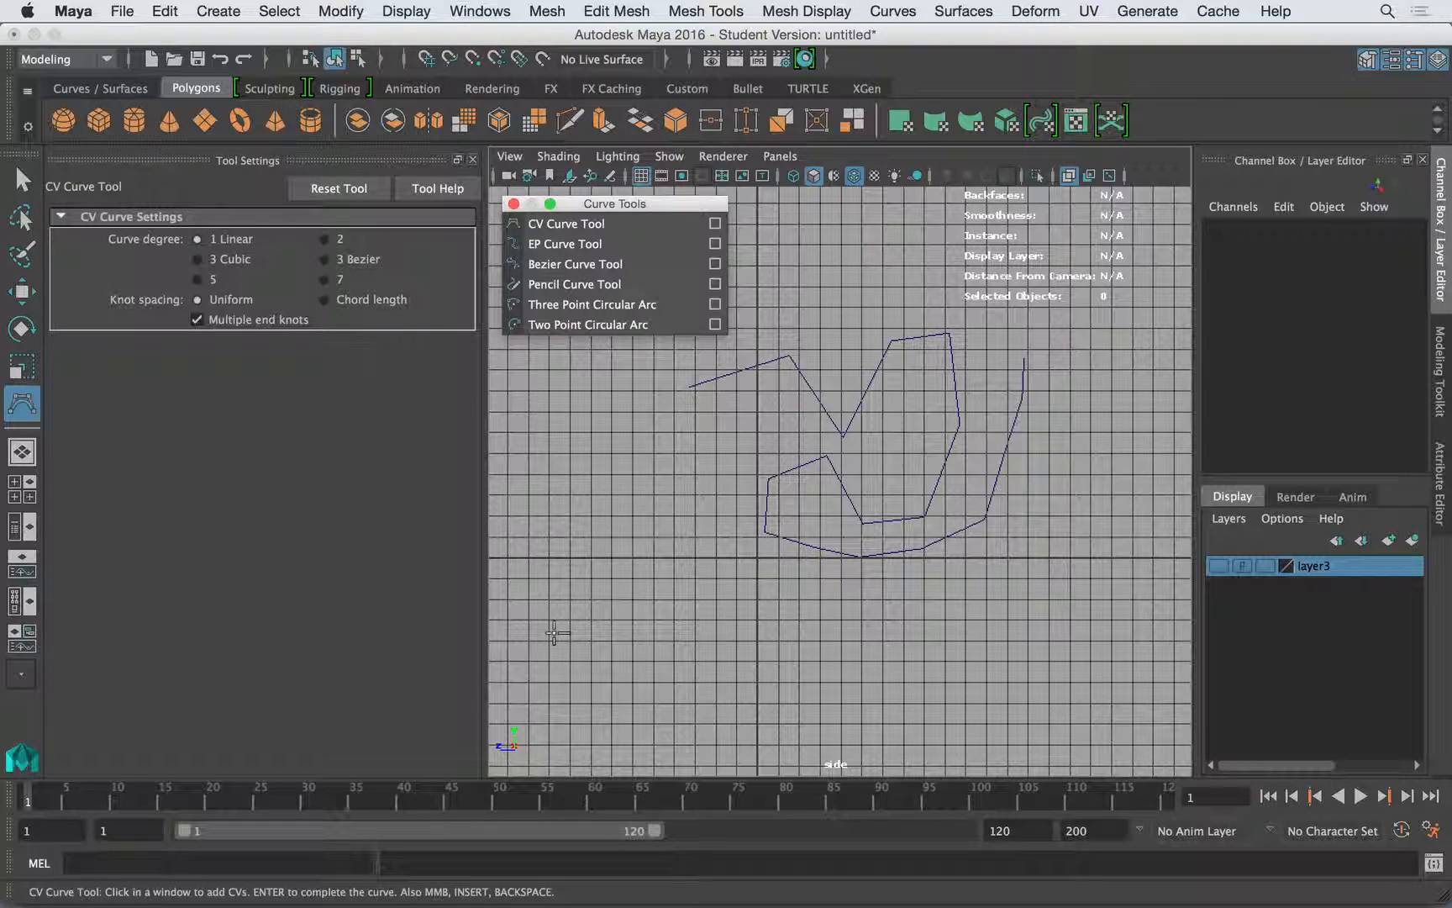
pyautogui.click(555, 634)
pyautogui.click(1065, 634)
pyautogui.click(1065, 544)
pyautogui.click(1019, 545)
pyautogui.click(790, 544)
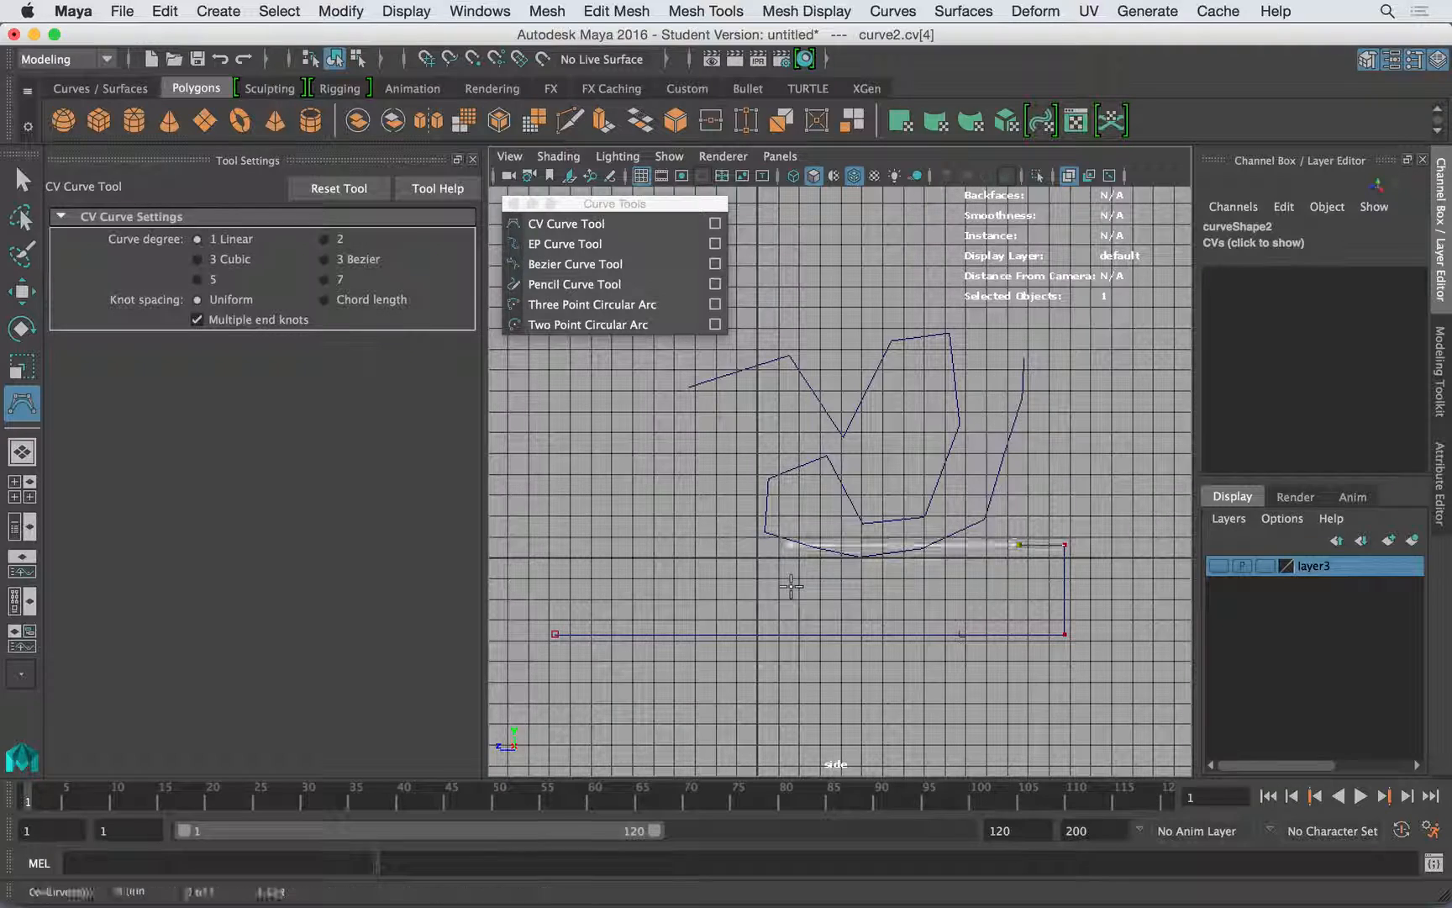
pyautogui.click(780, 398)
pyautogui.click(937, 398)
pyautogui.click(937, 259)
pyautogui.click(869, 258)
pyautogui.click(869, 343)
pyautogui.click(1057, 358)
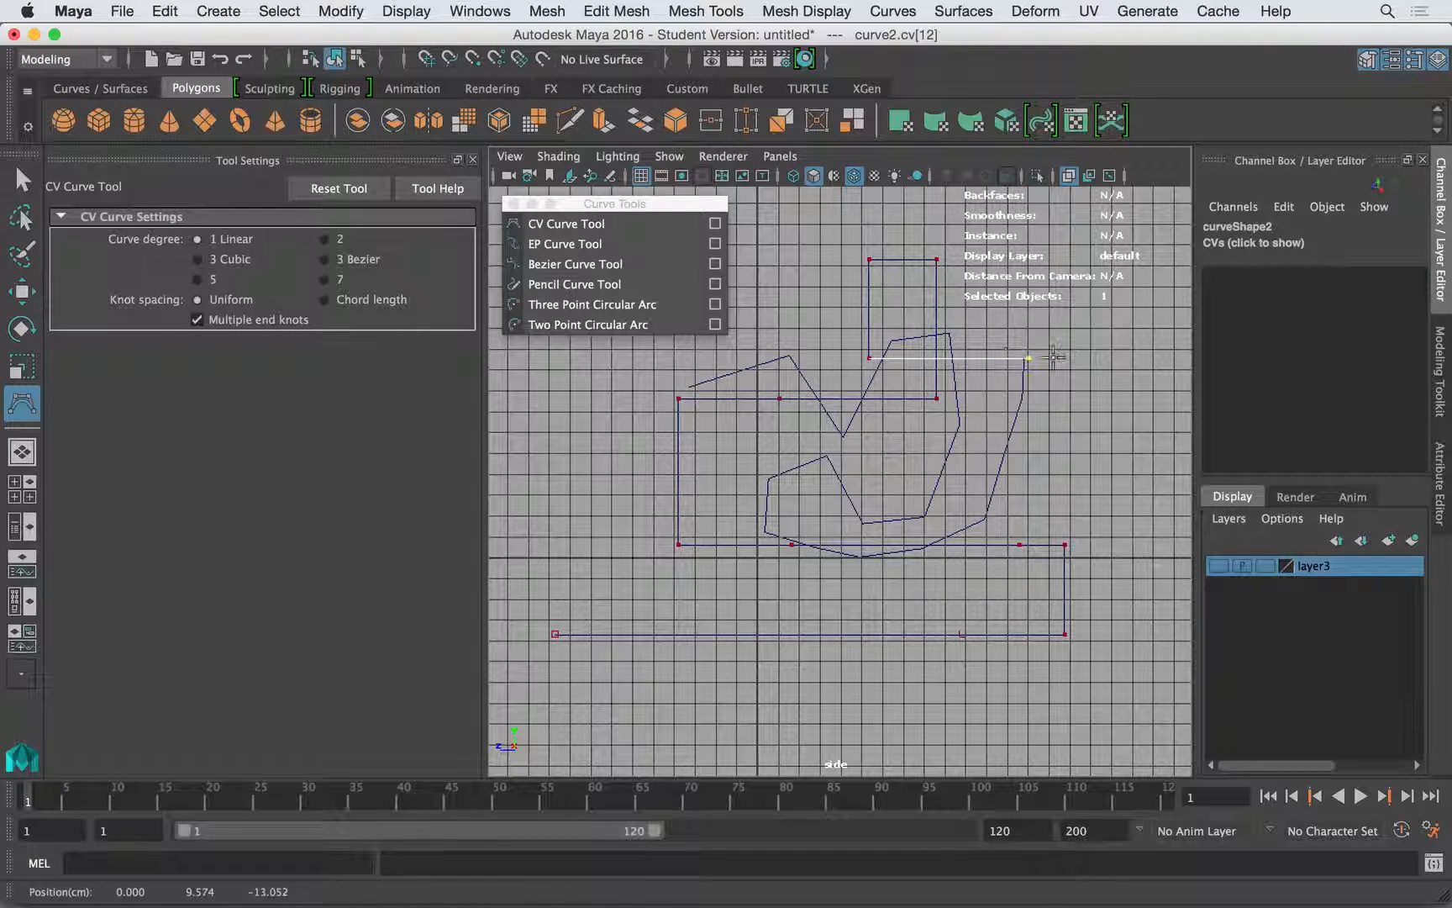
pyautogui.click(1057, 458)
pyautogui.keyDown('shift'); pyautogui.click(805, 483); pyautogui.keyUp('shift')
pyautogui.keyDown('shift'); pyautogui.click(821, 292); pyautogui.keyUp('shift')
pyautogui.press('w')
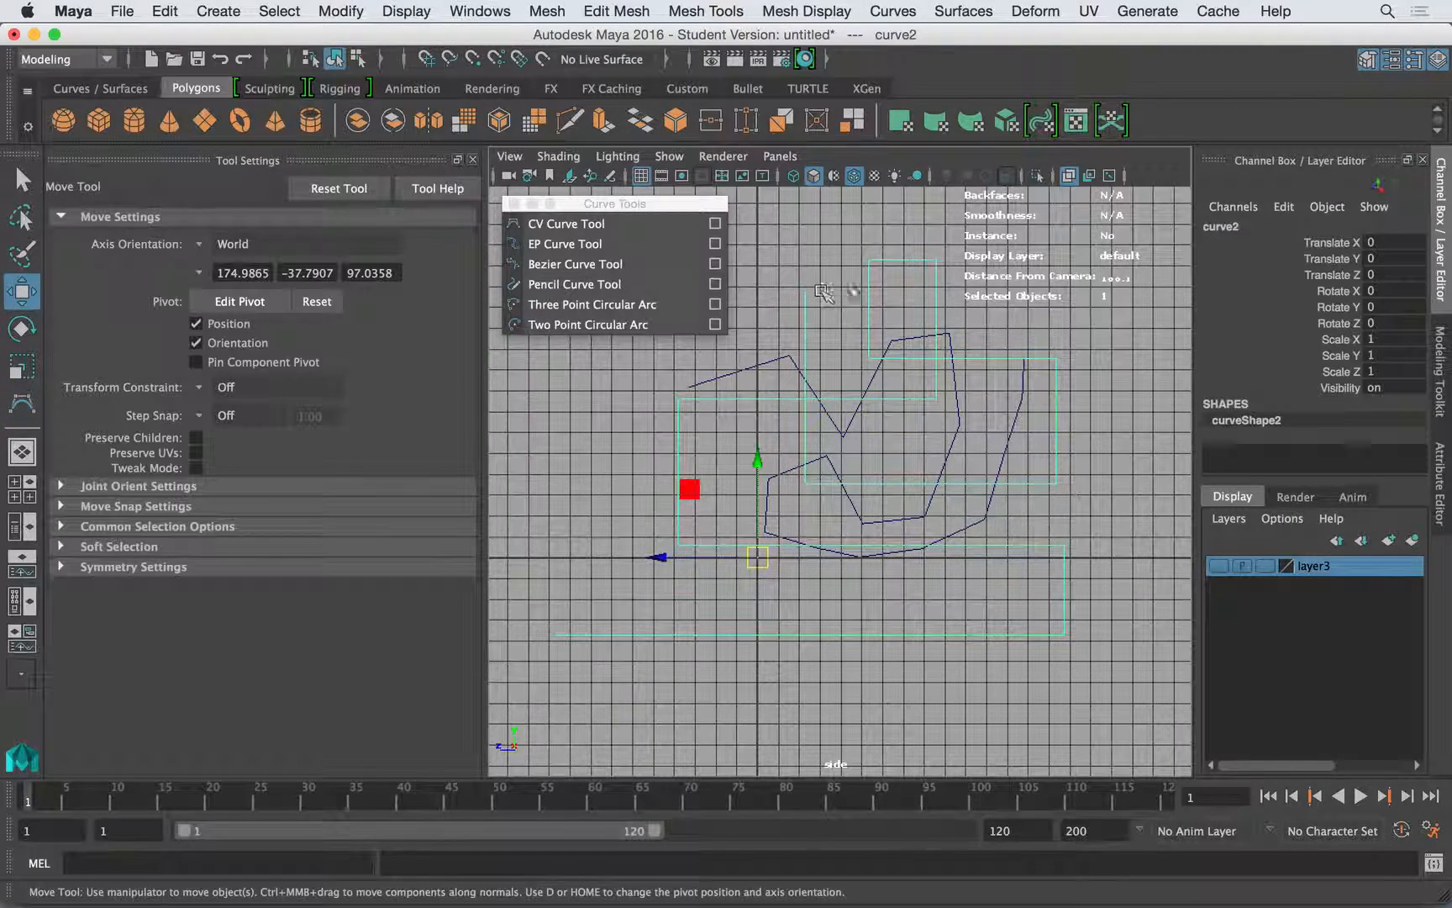
# - Move the stepped curve beside the zigzag curve, to about Translate Y 4.632 and Translate Z -19.482
pyautogui.keyDown('alt'); pyautogui.moveTo(909, 439); pyautogui.dragTo(840, 475, button='middle'); pyautogui.keyUp('alt')
pyautogui.moveTo(689, 596); pyautogui.dragTo(1021, 576)
pyautogui.keyDown('alt'); pyautogui.moveTo(1097, 564); pyautogui.dragTo(901, 599, button='middle'); pyautogui.keyUp('alt')
pyautogui.scroll(-2, 901, 599)
pyautogui.moveTo(828, 594); pyautogui.dragTo(891, 527)
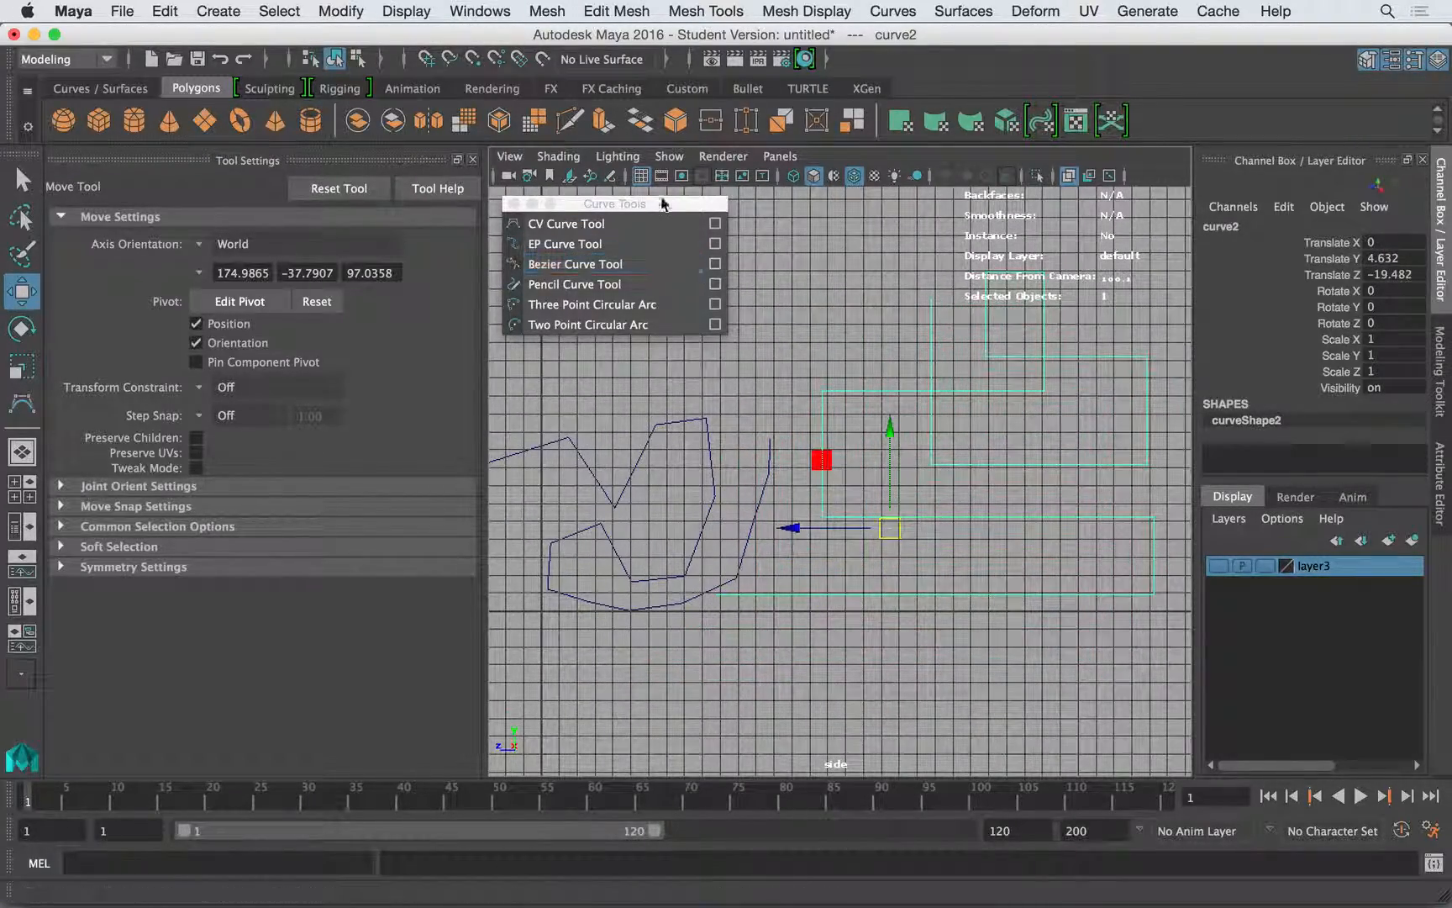
# - Hide the side view's grid and move the stepped curve to about Translate Y 6.876 and Translate Z -23.903
pyautogui.click(642, 178)
pyautogui.keyDown('alt'); pyautogui.moveTo(852, 386); pyautogui.dragTo(902, 370, button='middle'); pyautogui.keyUp('alt')
pyautogui.keyDown('alt'); pyautogui.moveTo(902, 370); pyautogui.dragTo(874, 463, button='right'); pyautogui.keyUp('alt')
pyautogui.moveTo(924, 507); pyautogui.dragTo(989, 472)
pyautogui.keyDown('alt'); pyautogui.moveTo(934, 470); pyautogui.dragTo(834, 509, button='middle'); pyautogui.keyUp('alt')
pyautogui.keyDown('alt'); pyautogui.moveTo(833, 510); pyautogui.dragTo(761, 438, button='right'); pyautogui.keyUp('alt')
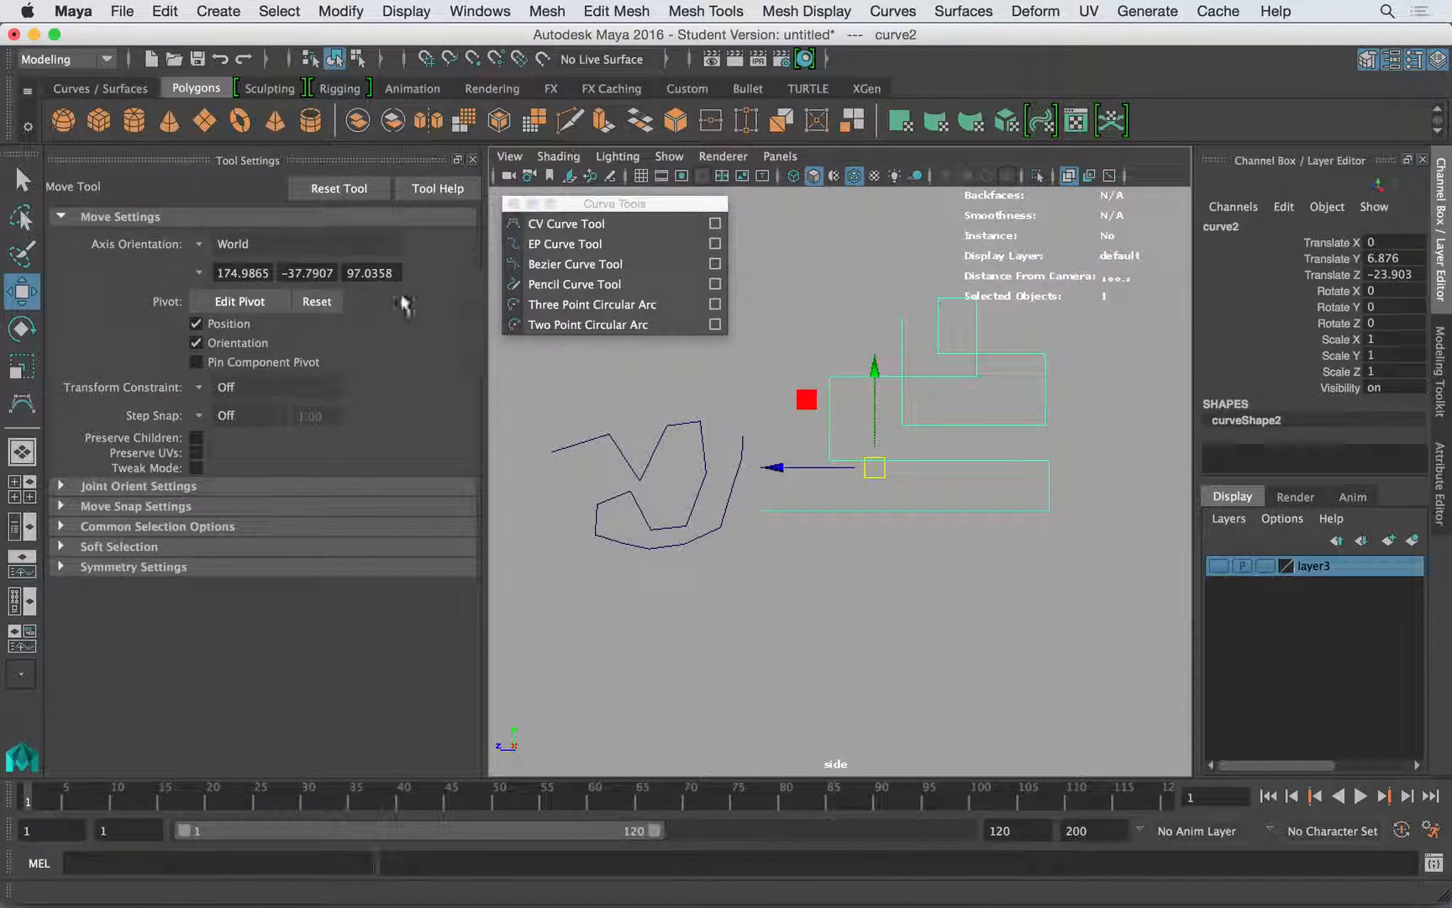
# - Draw a closed linear CV curve as an angular, wavy outline below the zigzag and stepped curves in the side view
pyautogui.click(556, 225)
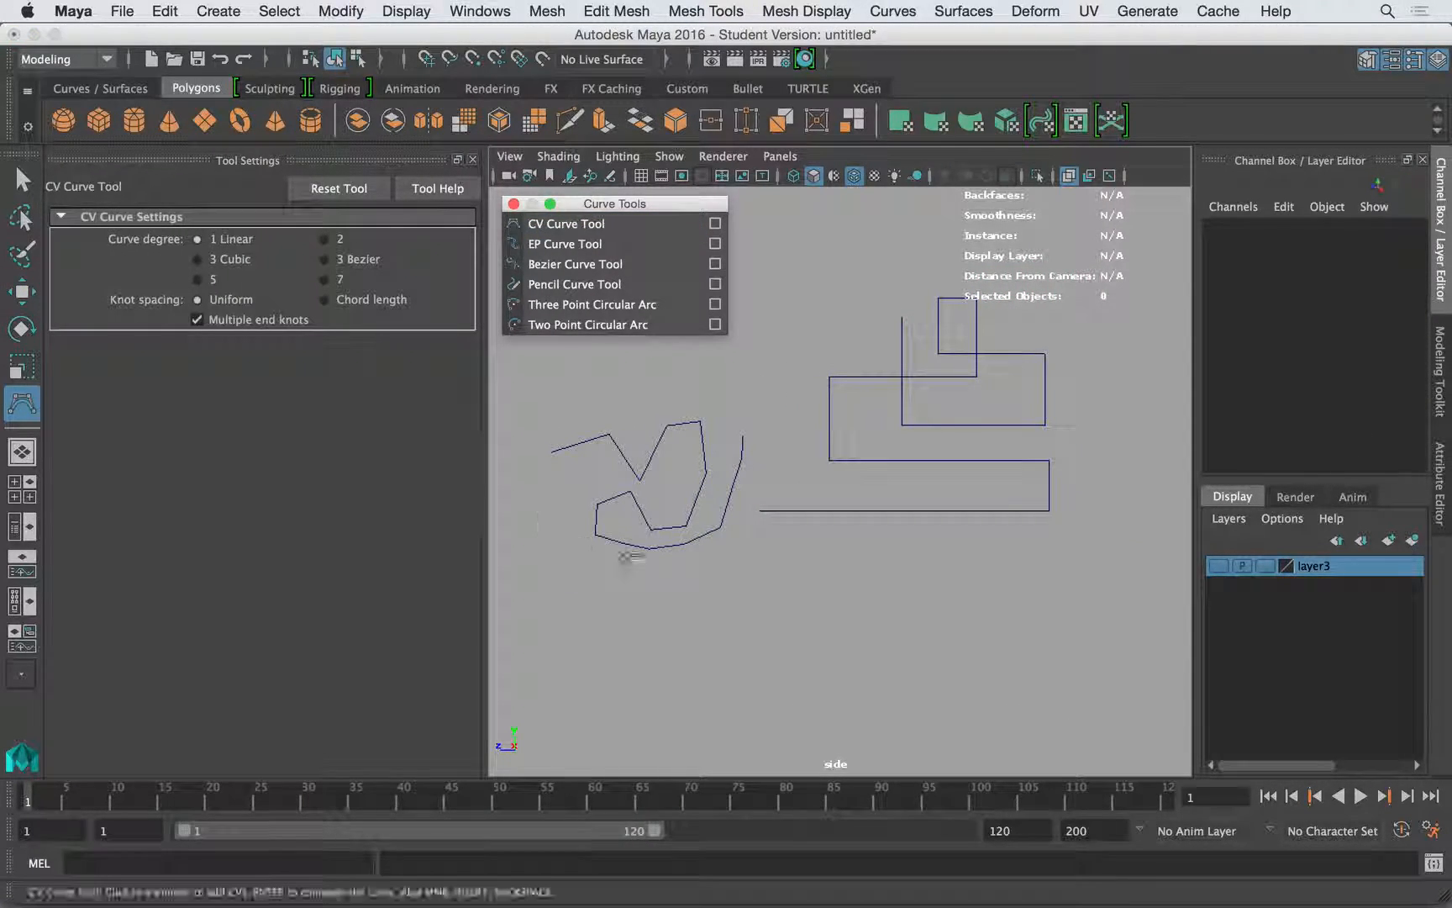
pyautogui.click(561, 601)
pyautogui.moveTo(874, 637); pyautogui.dragTo(781, 565)
pyautogui.click(923, 695)
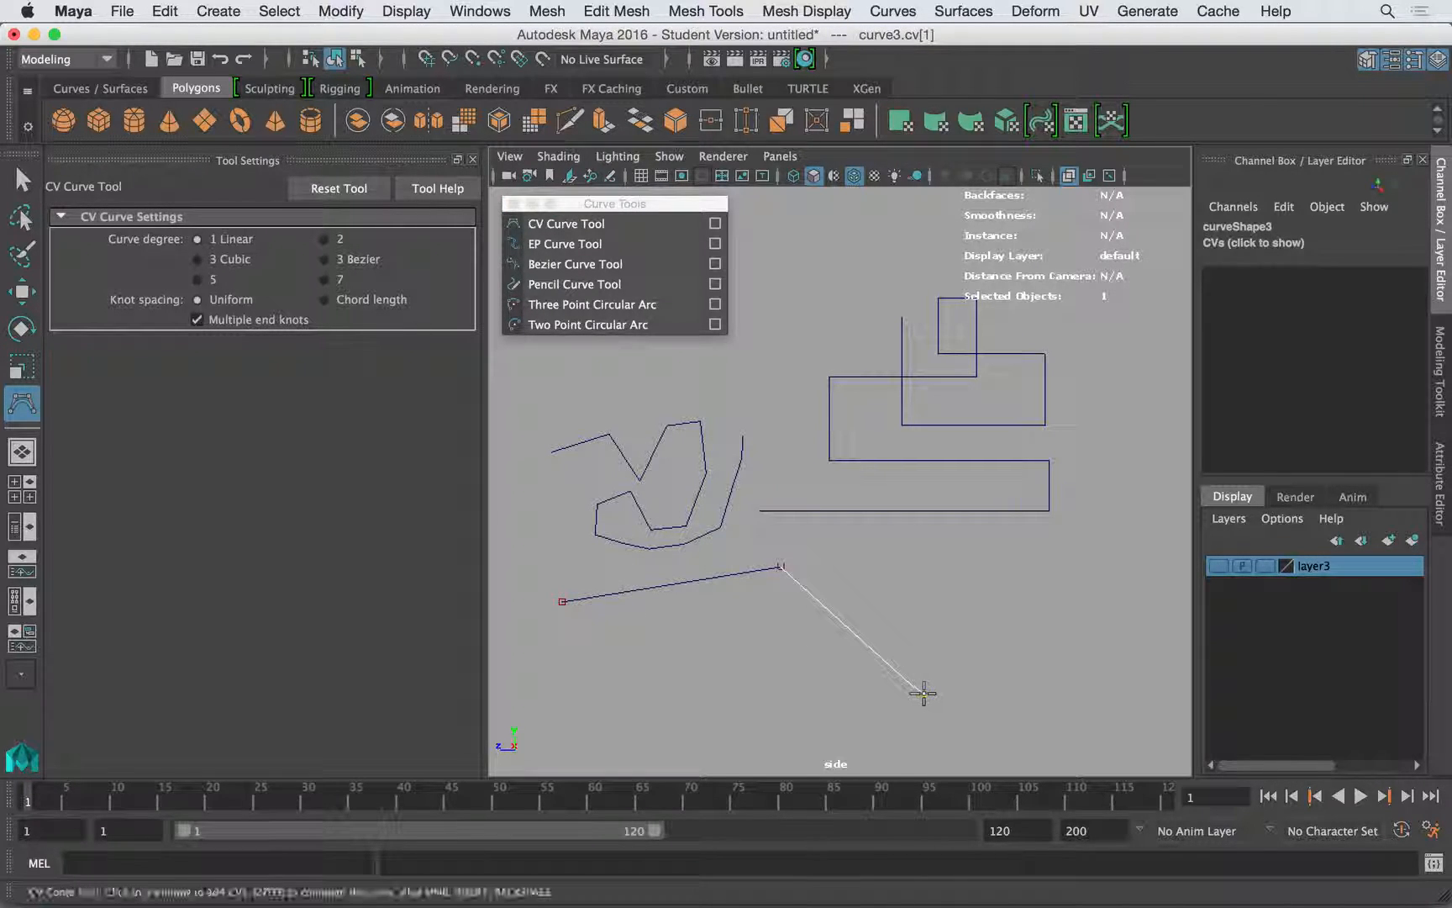
pyautogui.click(1049, 604)
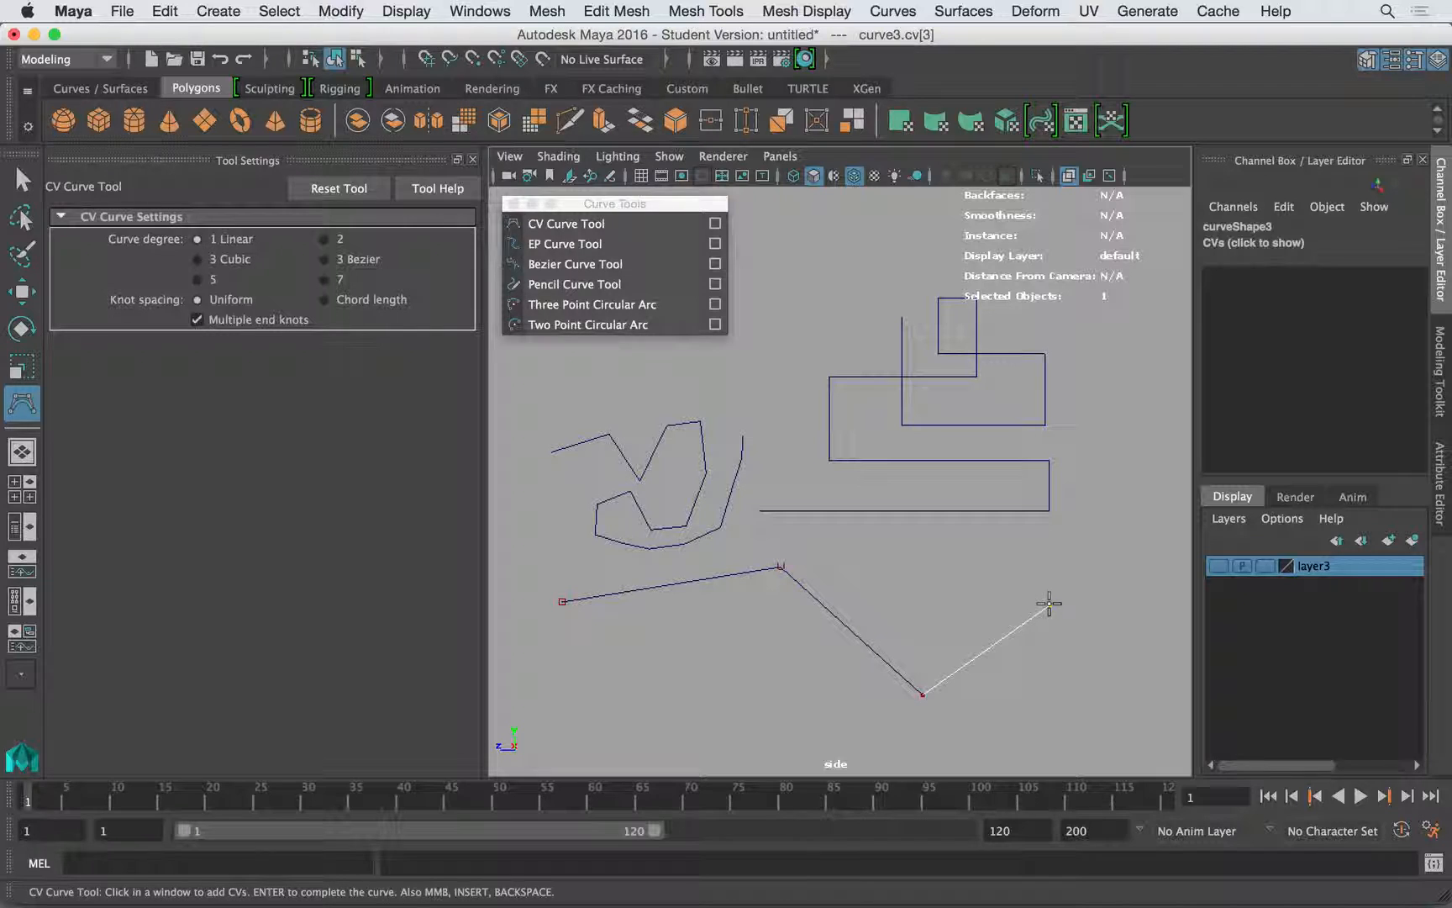
pyautogui.press('BackSpace')
pyautogui.click(1081, 602)
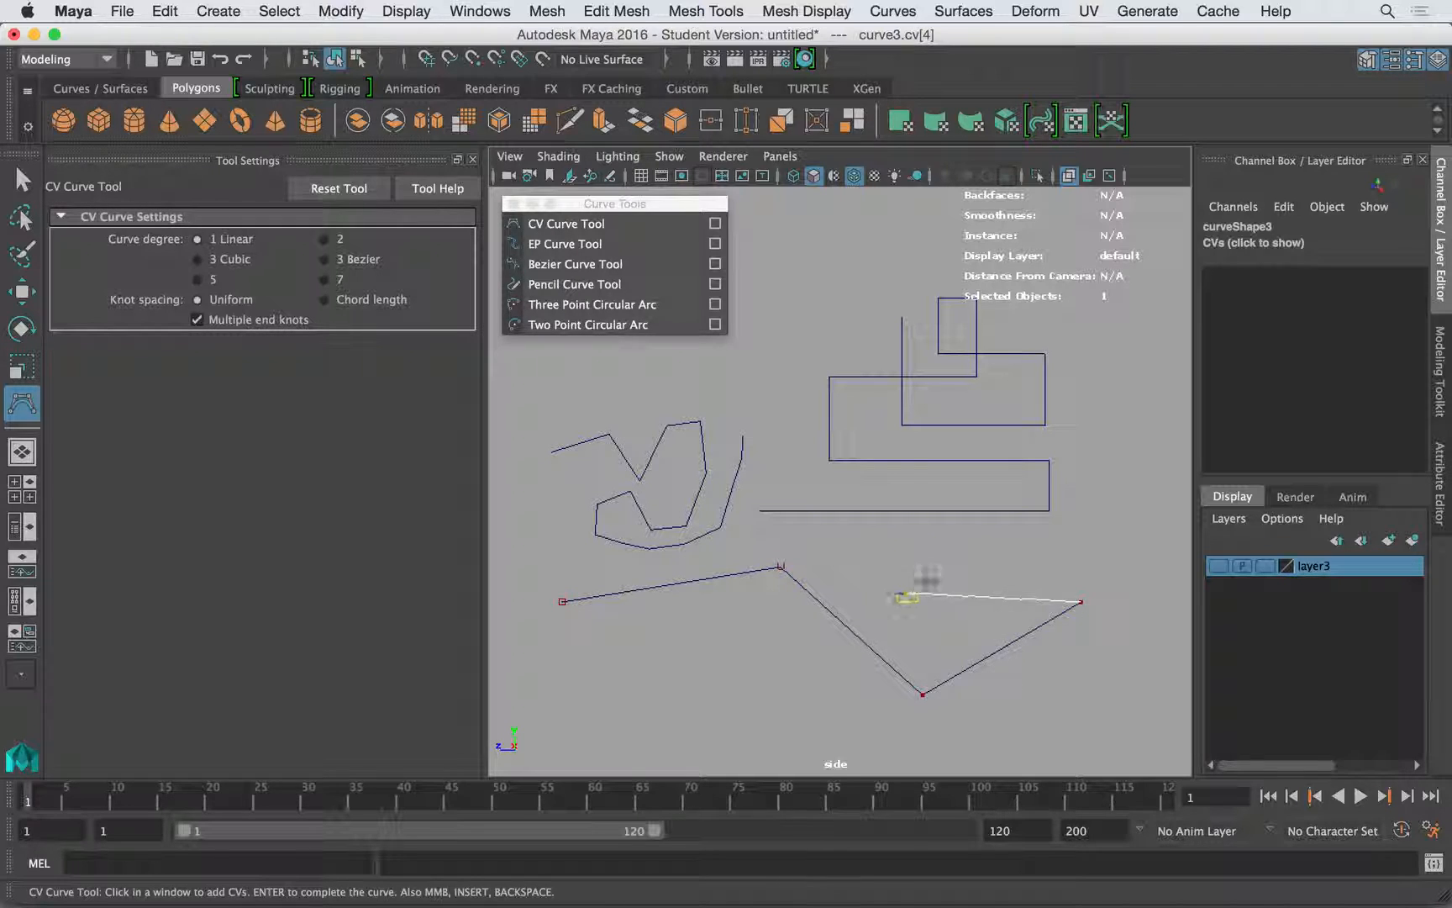
pyautogui.click(1070, 739)
pyautogui.moveTo(1059, 708); pyautogui.dragTo(1029, 682, button='middle')
pyautogui.click(913, 740)
pyautogui.click(820, 706)
pyautogui.click(709, 653)
pyautogui.click(625, 680)
pyautogui.click(612, 689)
pyautogui.click(550, 658)
pyautogui.click(561, 601)
pyautogui.press('w')
# - Move the closed wavy curve to about Translate Y -14.709 and Translate Z -25.21
pyautogui.keyDown('alt'); pyautogui.moveTo(995, 620); pyautogui.dragTo(927, 609, button='middle'); pyautogui.keyUp('alt')
pyautogui.keyDown('alt'); pyautogui.moveTo(927, 609); pyautogui.dragTo(782, 599, button='right'); pyautogui.keyUp('alt')
pyautogui.moveTo(643, 519); pyautogui.dragTo(862, 615)
pyautogui.keyDown('alt'); pyautogui.moveTo(862, 615); pyautogui.dragTo(834, 597, button='right'); pyautogui.keyUp('alt')
pyautogui.keyDown('alt'); pyautogui.moveTo(835, 598); pyautogui.dragTo(740, 575, button='middle'); pyautogui.keyUp('alt')
pyautogui.click(739, 465)
pyautogui.click(785, 470)
pyautogui.click(708, 468)
pyautogui.click(732, 611)
pyautogui.moveTo(692, 566); pyautogui.dragTo(671, 580)
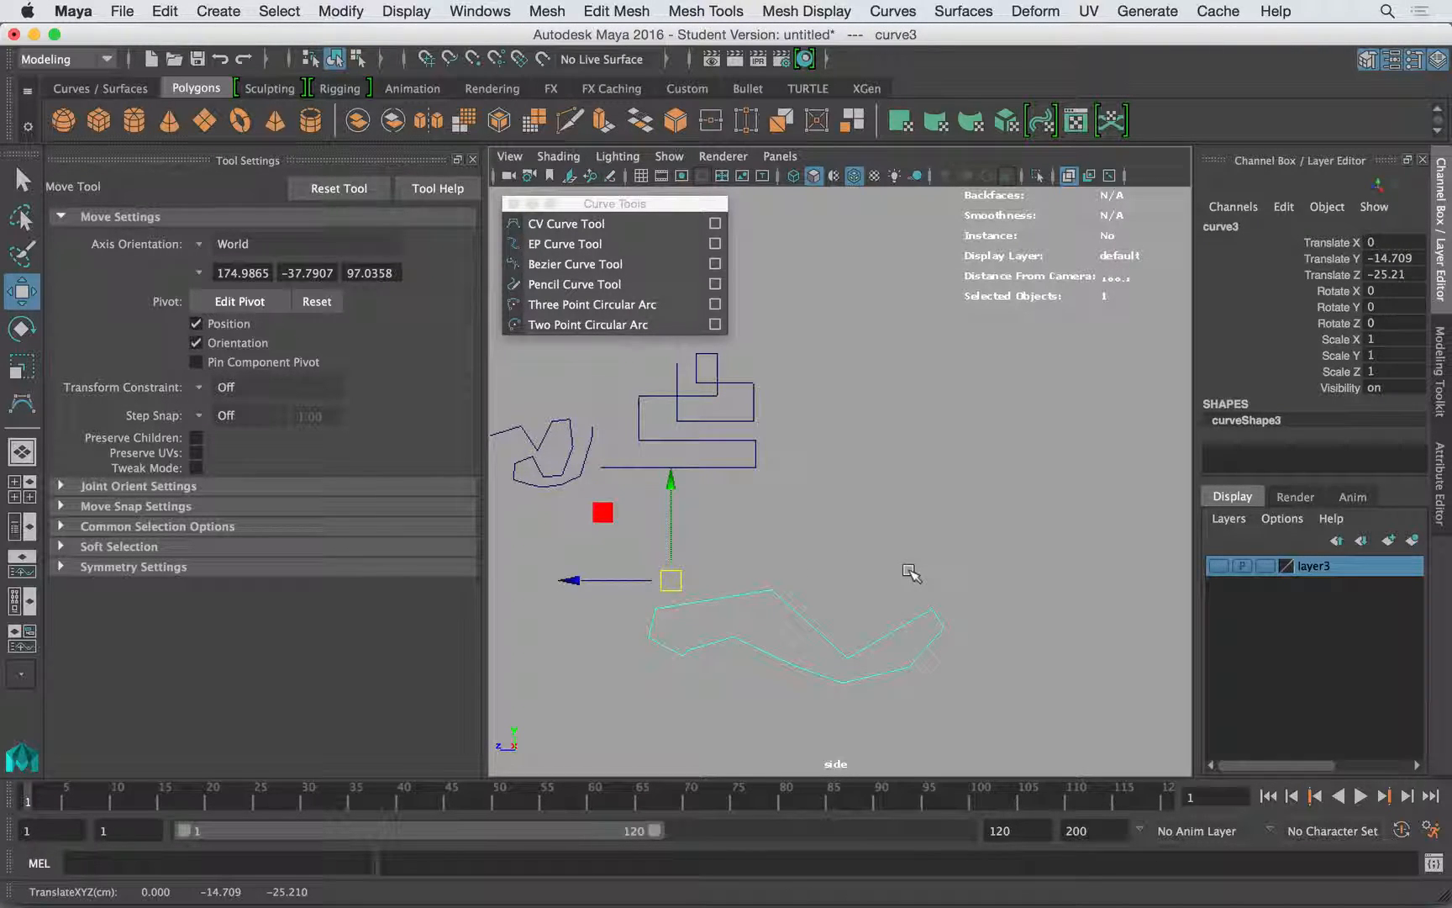
# - Center the closed wavy curve's pivot and move the curve up beyond the stepped curve
pyautogui.click(336, 10)
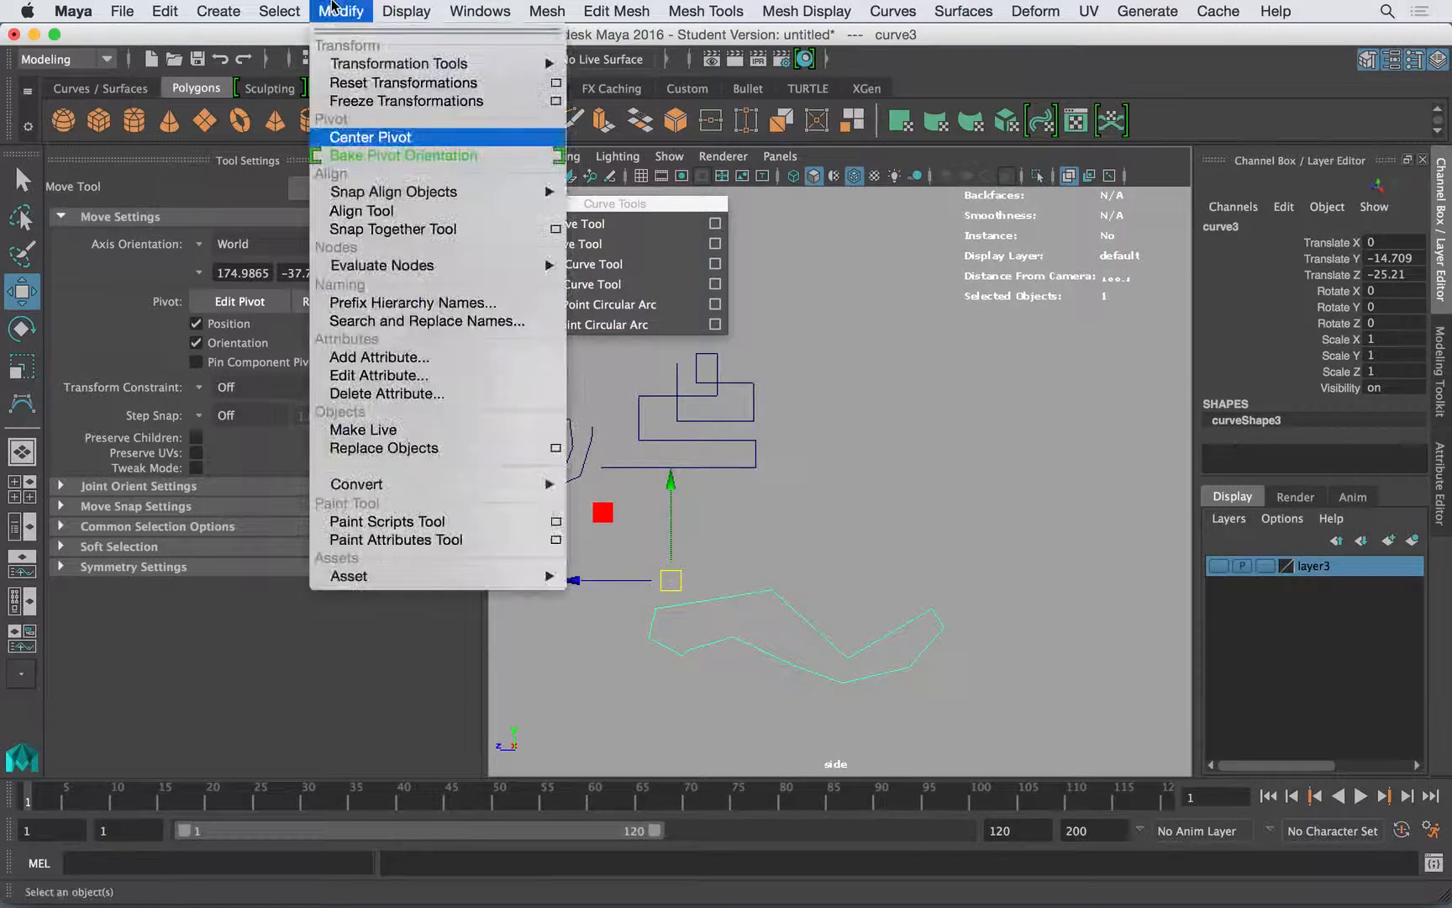
pyautogui.click(370, 137)
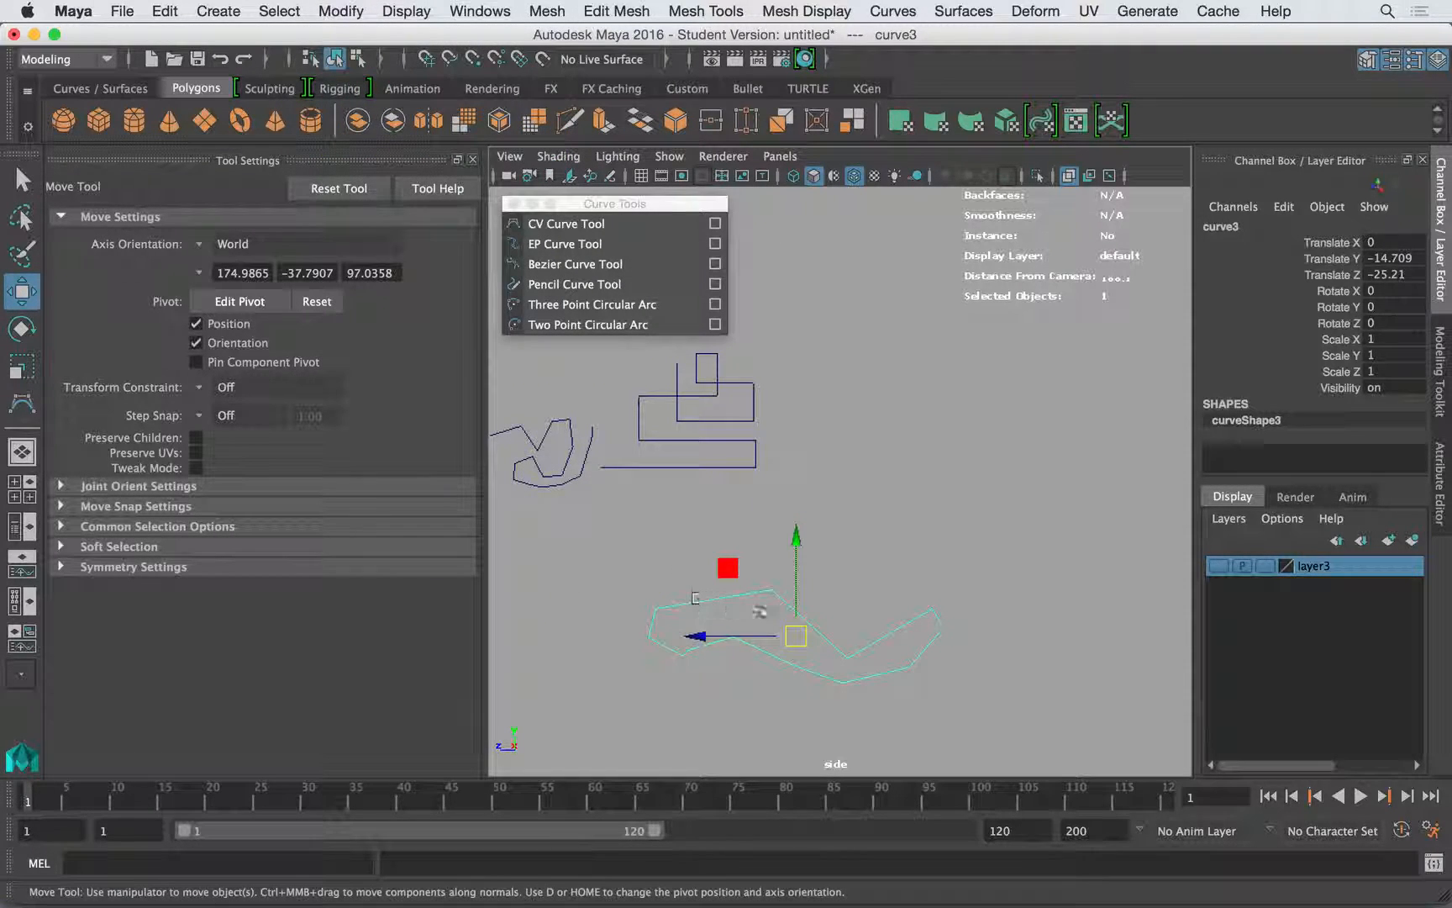
pyautogui.moveTo(790, 639); pyautogui.dragTo(923, 331)
# - Move the stepped curve and the zigzag curve side by side under the closed wavy curve
pyautogui.click(729, 421)
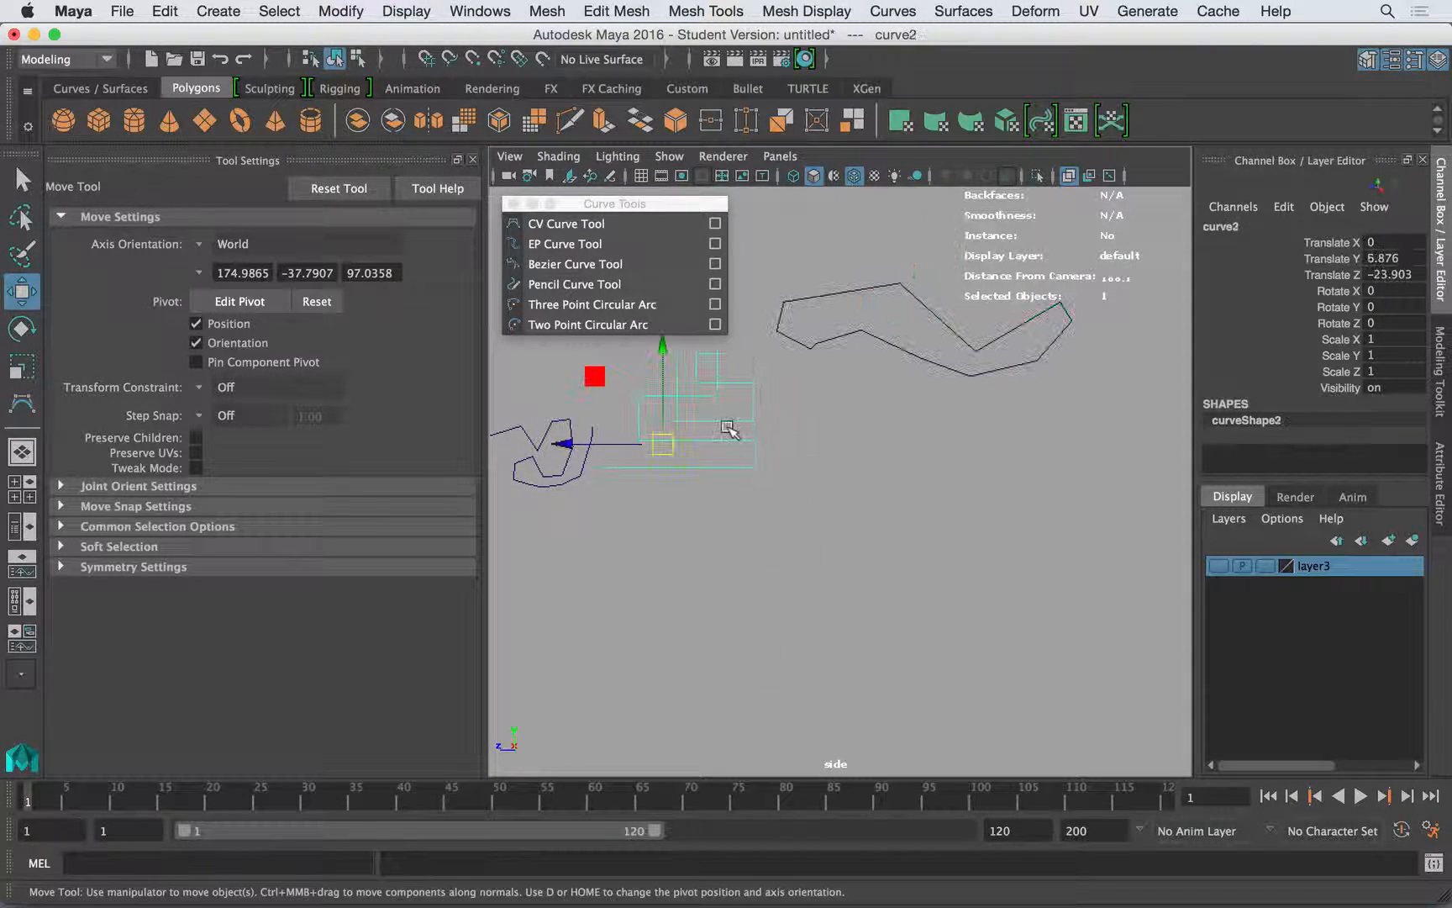
pyautogui.moveTo(664, 445); pyautogui.dragTo(819, 439)
pyautogui.click(571, 455)
pyautogui.moveTo(548, 454); pyautogui.dragTo(975, 419)
pyautogui.click(1033, 516)
pyautogui.keyDown('alt'); pyautogui.moveTo(827, 483); pyautogui.dragTo(869, 523, button='middle'); pyautogui.keyUp('alt')
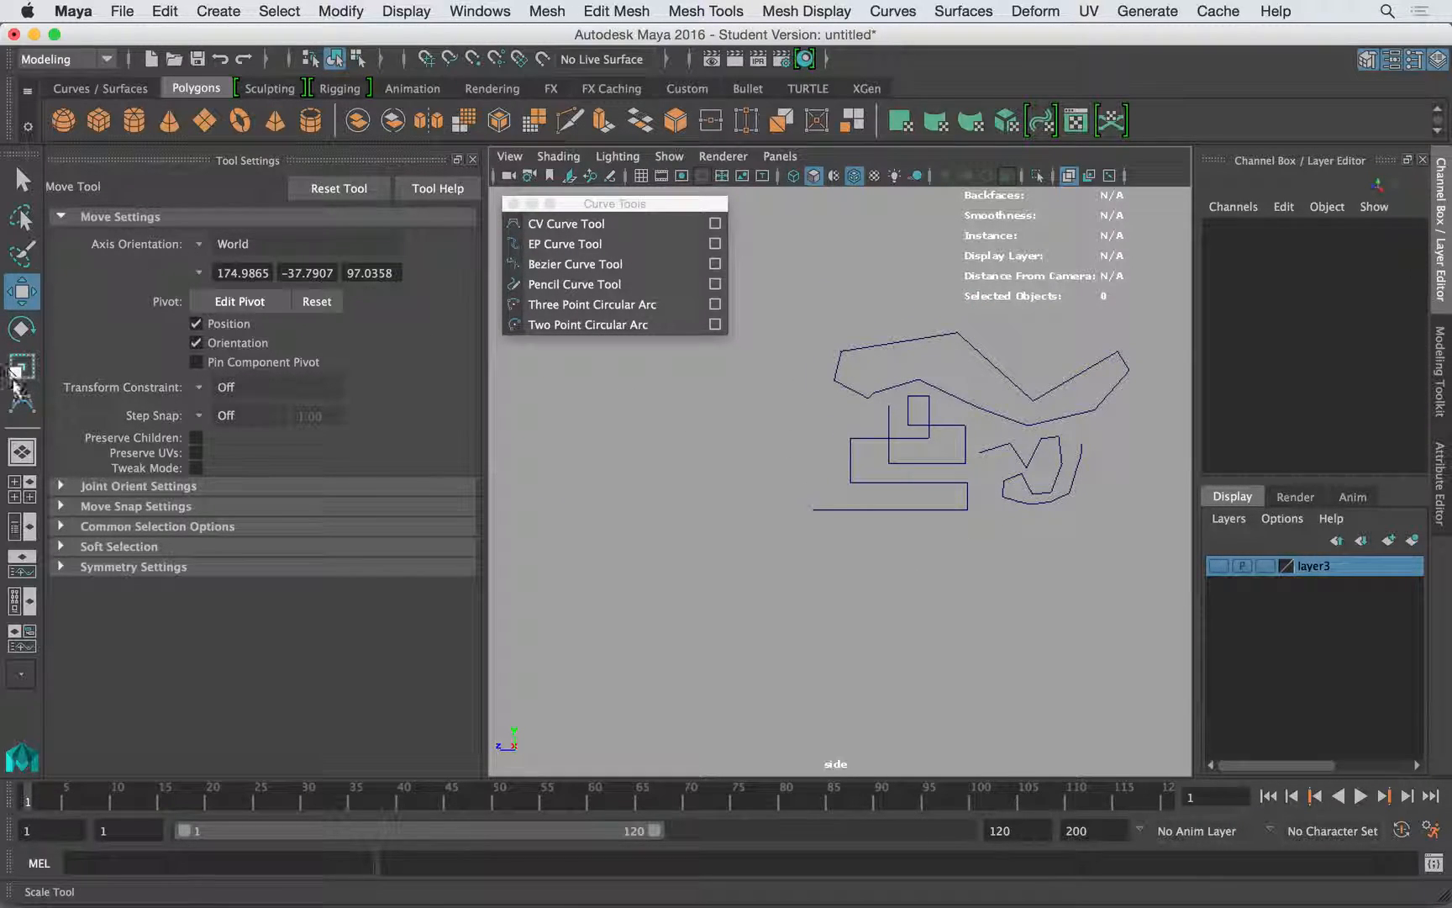
# - Start the CV Curve Tool, show the side view's grid and turn on snapping to grids in an empty area
pyautogui.click(22, 403)
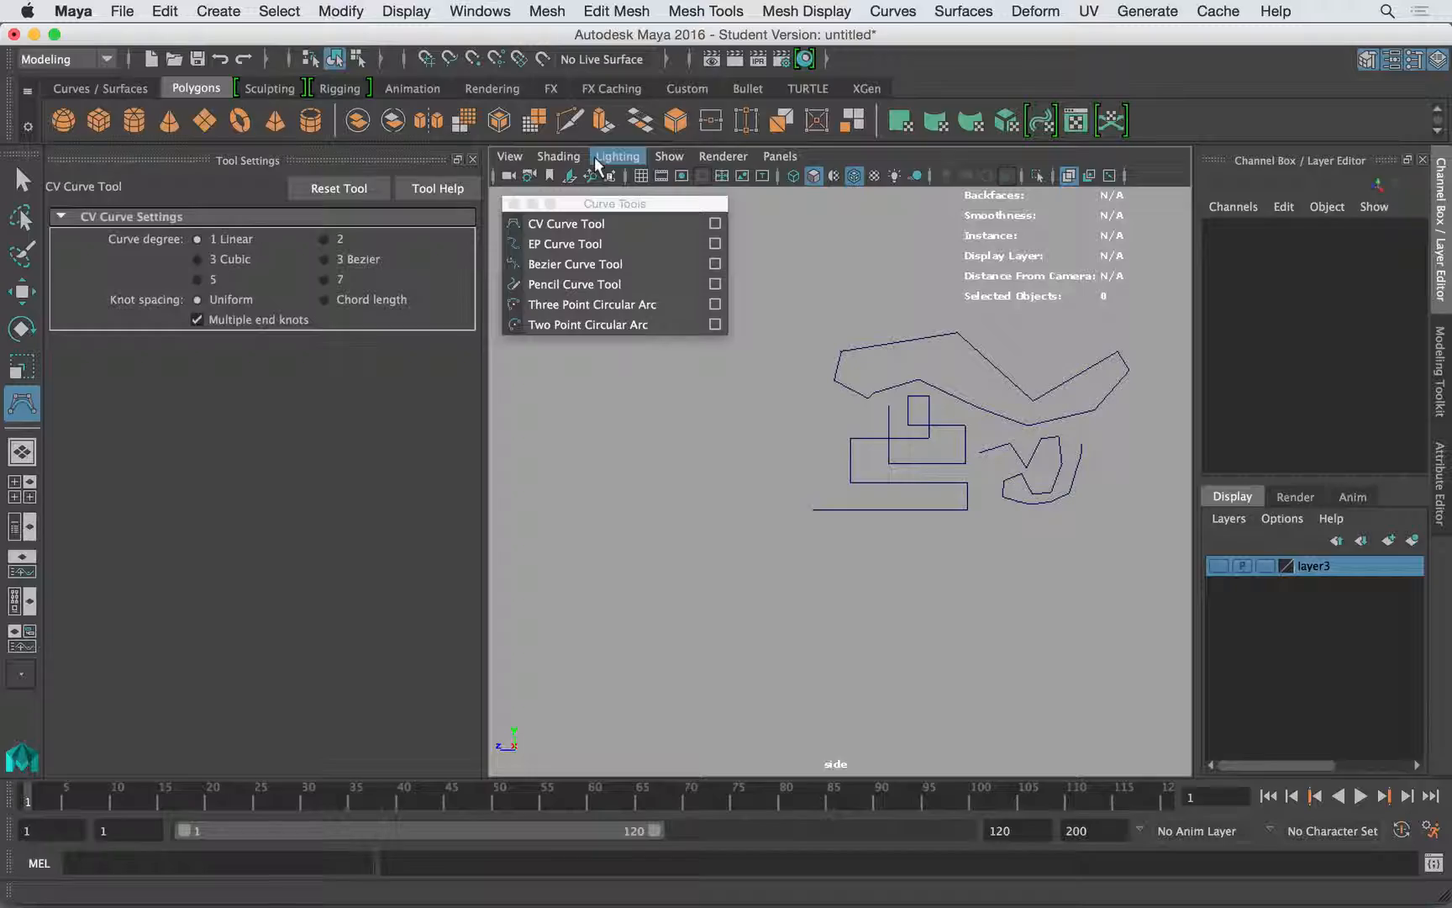
pyautogui.click(641, 175)
pyautogui.keyDown('alt'); pyautogui.moveTo(672, 459); pyautogui.dragTo(686, 495, button='middle'); pyautogui.keyUp('alt')
pyautogui.keyDown('alt'); pyautogui.moveTo(670, 428); pyautogui.dragTo(828, 424, button='right'); pyautogui.keyUp('alt')
pyautogui.moveTo(659, 404)
pyautogui.keyDown('alt'); pyautogui.mouseDown(button='middle')
pyautogui.moveTo(859, 426)
pyautogui.moveTo(761, 411)
pyautogui.moveTo(908, 415)
pyautogui.moveTo(738, 406)
pyautogui.moveTo(749, 404)
pyautogui.mouseUp(button='middle'); pyautogui.keyUp('alt')
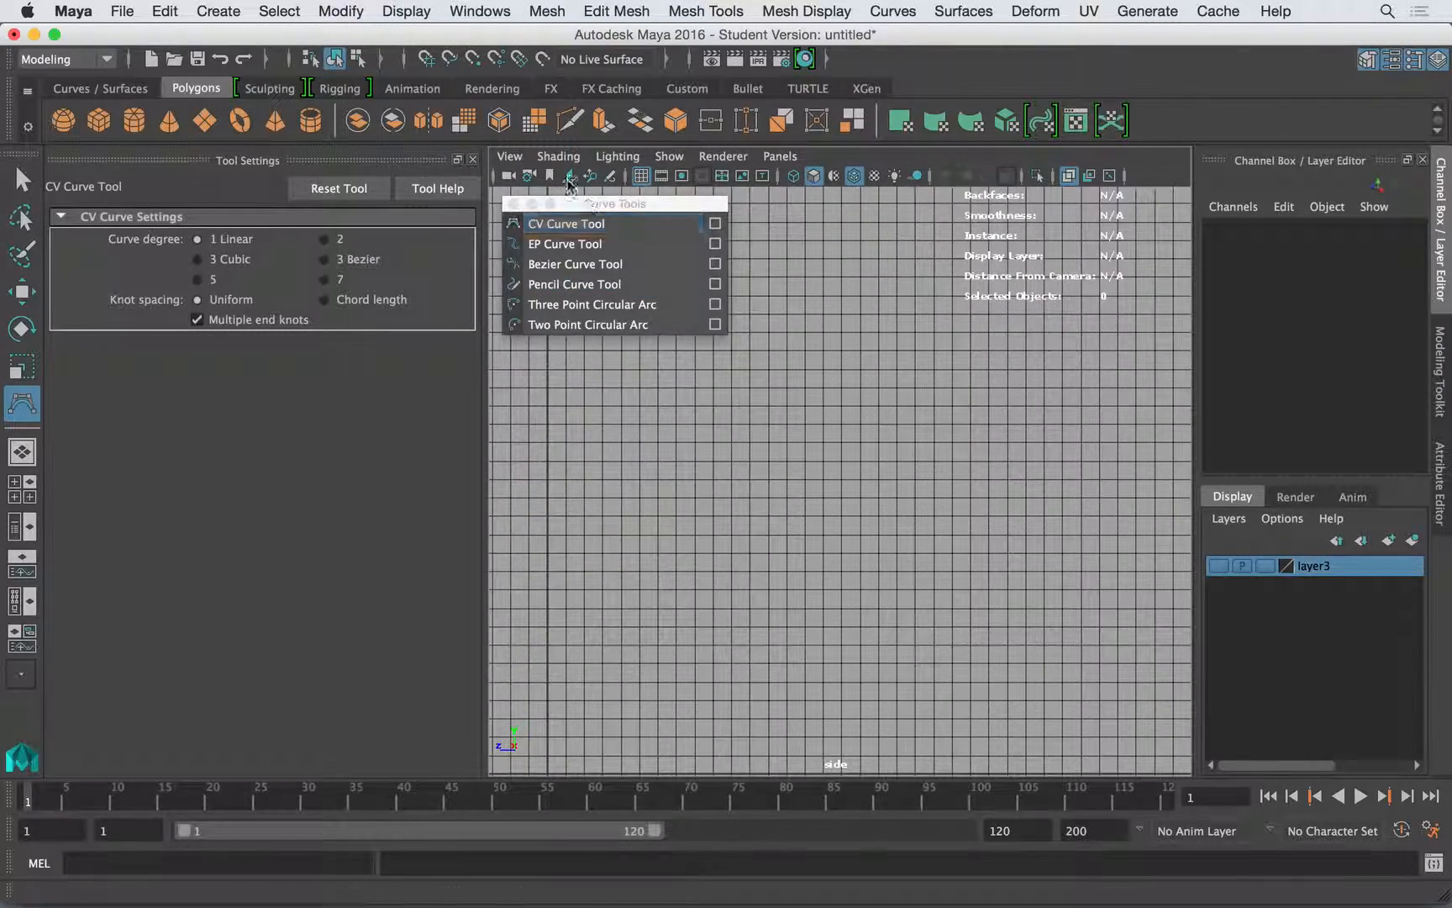
pyautogui.click(427, 61)
# - Draw a closed, boot-shaped linear CV curve with its points snapped to grid intersections in the side view
pyautogui.click(584, 387)
pyautogui.click(603, 388)
pyautogui.click(602, 407)
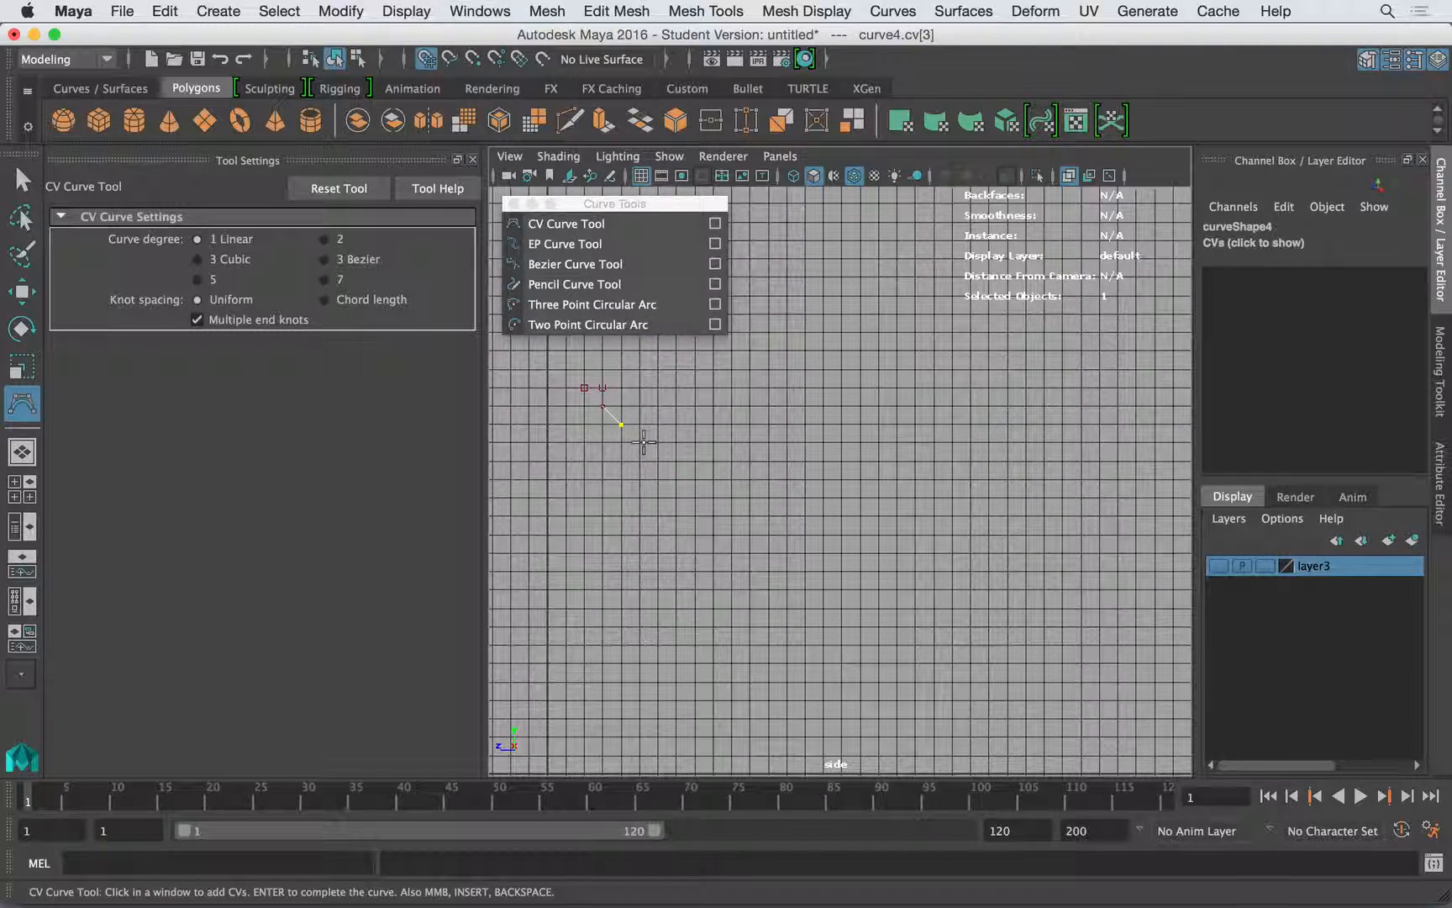
pyautogui.click(638, 519)
pyautogui.click(622, 518)
pyautogui.click(640, 553)
pyautogui.click(640, 572)
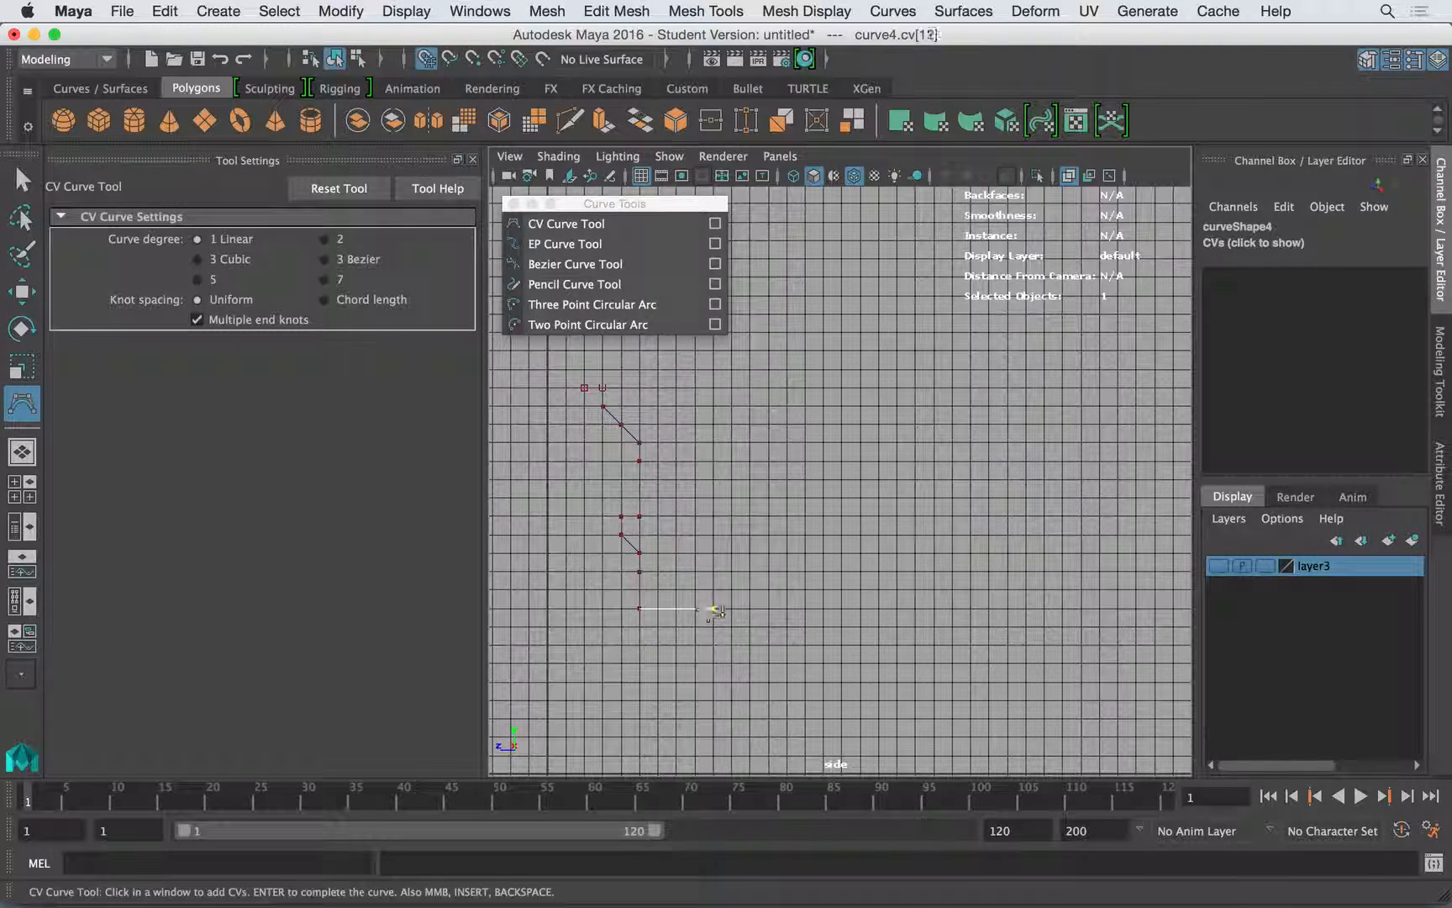
pyautogui.click(732, 644)
pyautogui.click(640, 682)
pyautogui.click(621, 682)
pyautogui.click(566, 682)
pyautogui.click(566, 645)
pyautogui.click(585, 572)
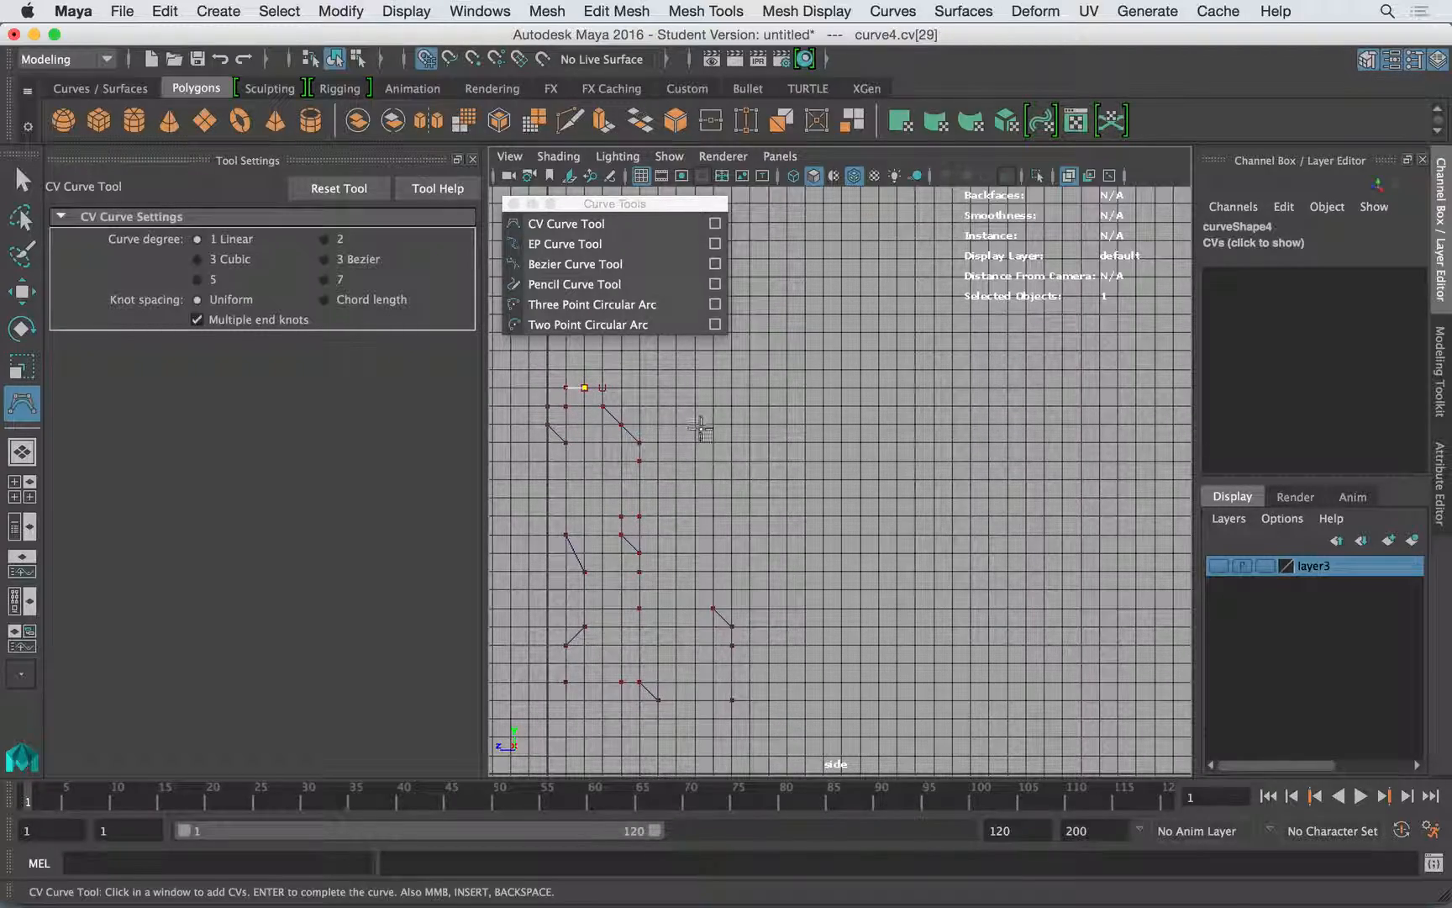
pyautogui.press('w')
pyautogui.keyDown('alt'); pyautogui.moveTo(756, 558); pyautogui.dragTo(589, 544, button='right'); pyautogui.keyUp('alt')
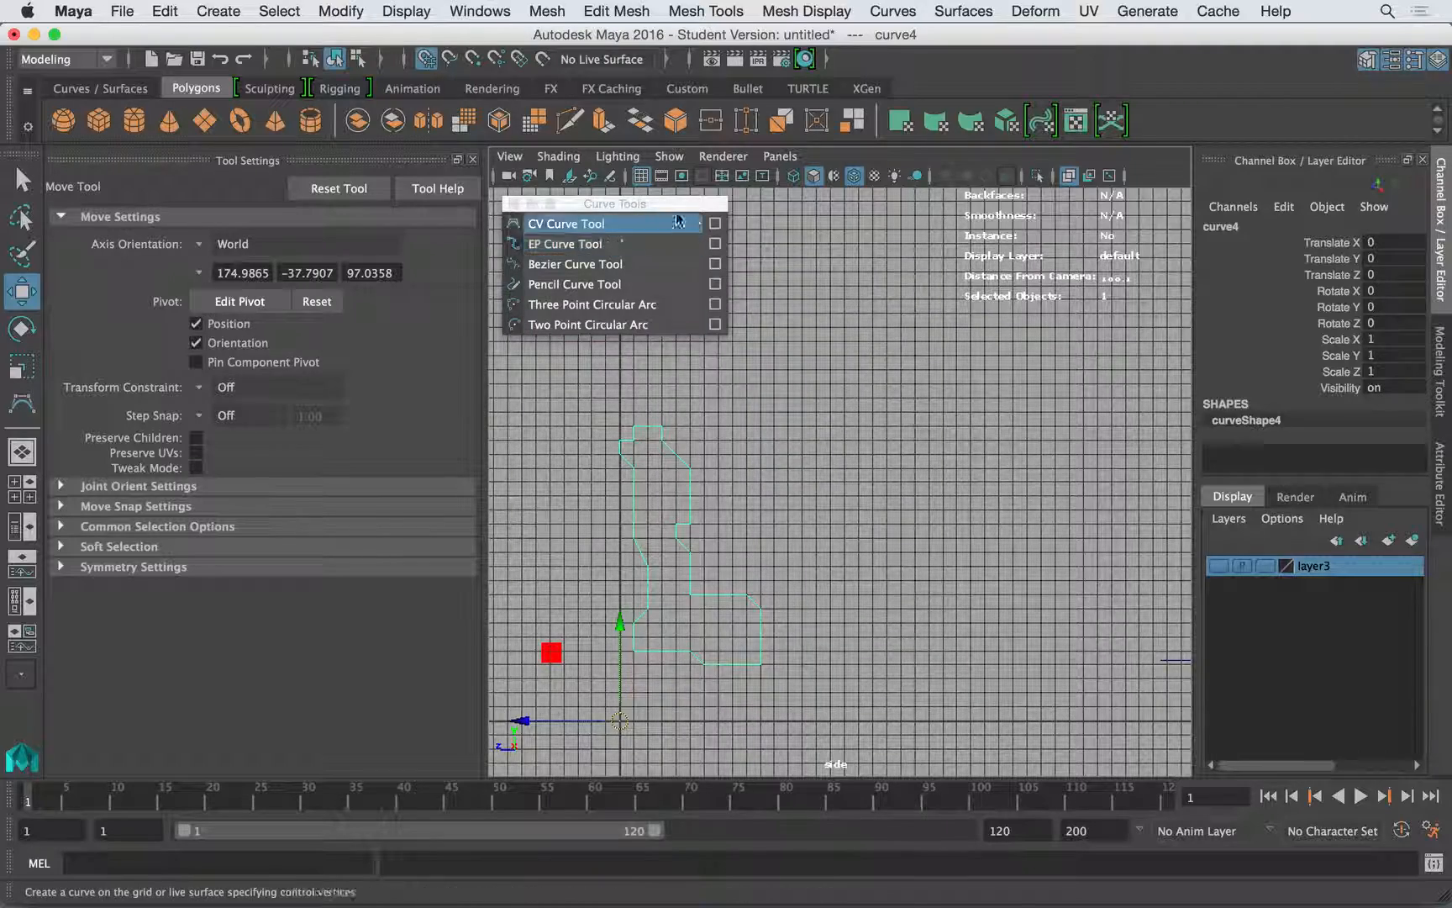
# - Turn off grid snapping and move the boot-shaped curve to about Translate Y 5.745 and Translate Z -13.071
pyautogui.click(423, 60)
pyautogui.moveTo(620, 721); pyautogui.dragTo(803, 640)
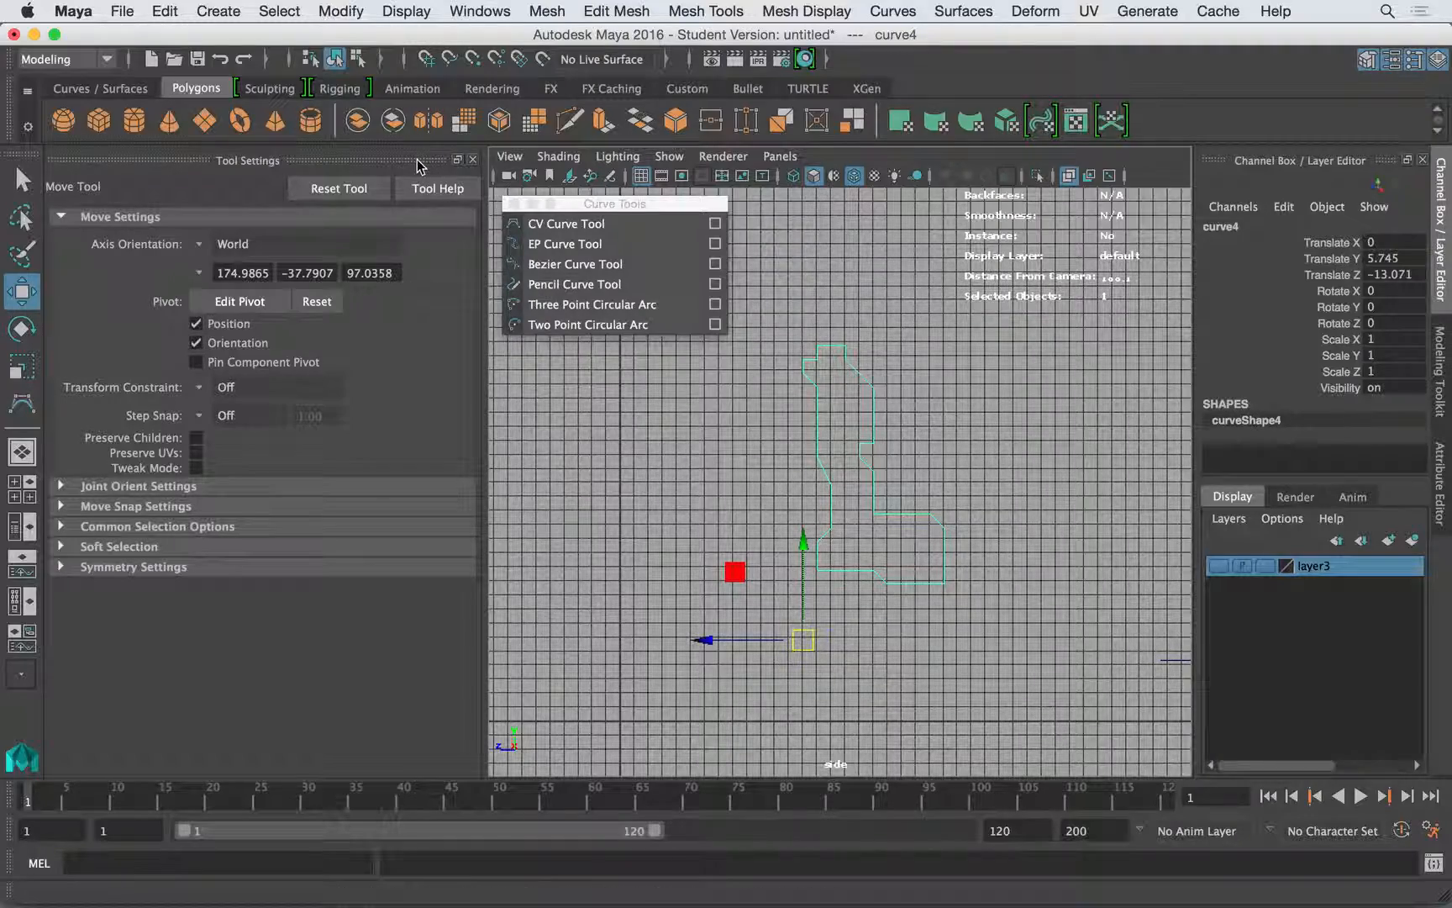
pyautogui.moveTo(580, 204); pyautogui.dragTo(577, 205)
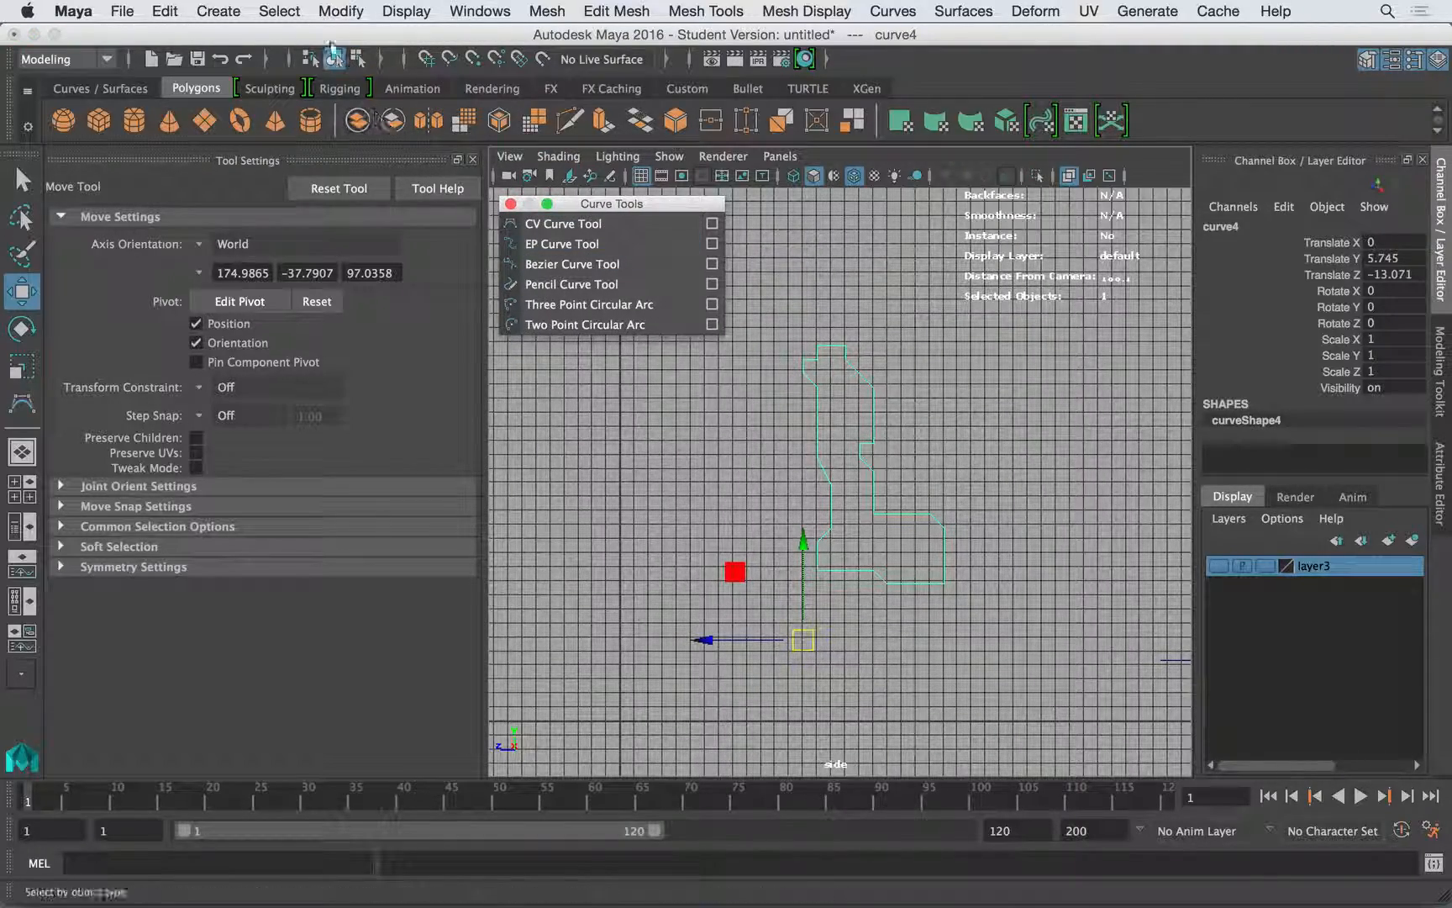
# - Center the boot-shaped curve's pivot and move the curve to about Translate Y 4.596 and Translate Z -17.883
pyautogui.click(285, 7)
pyautogui.moveTo(350, 7)
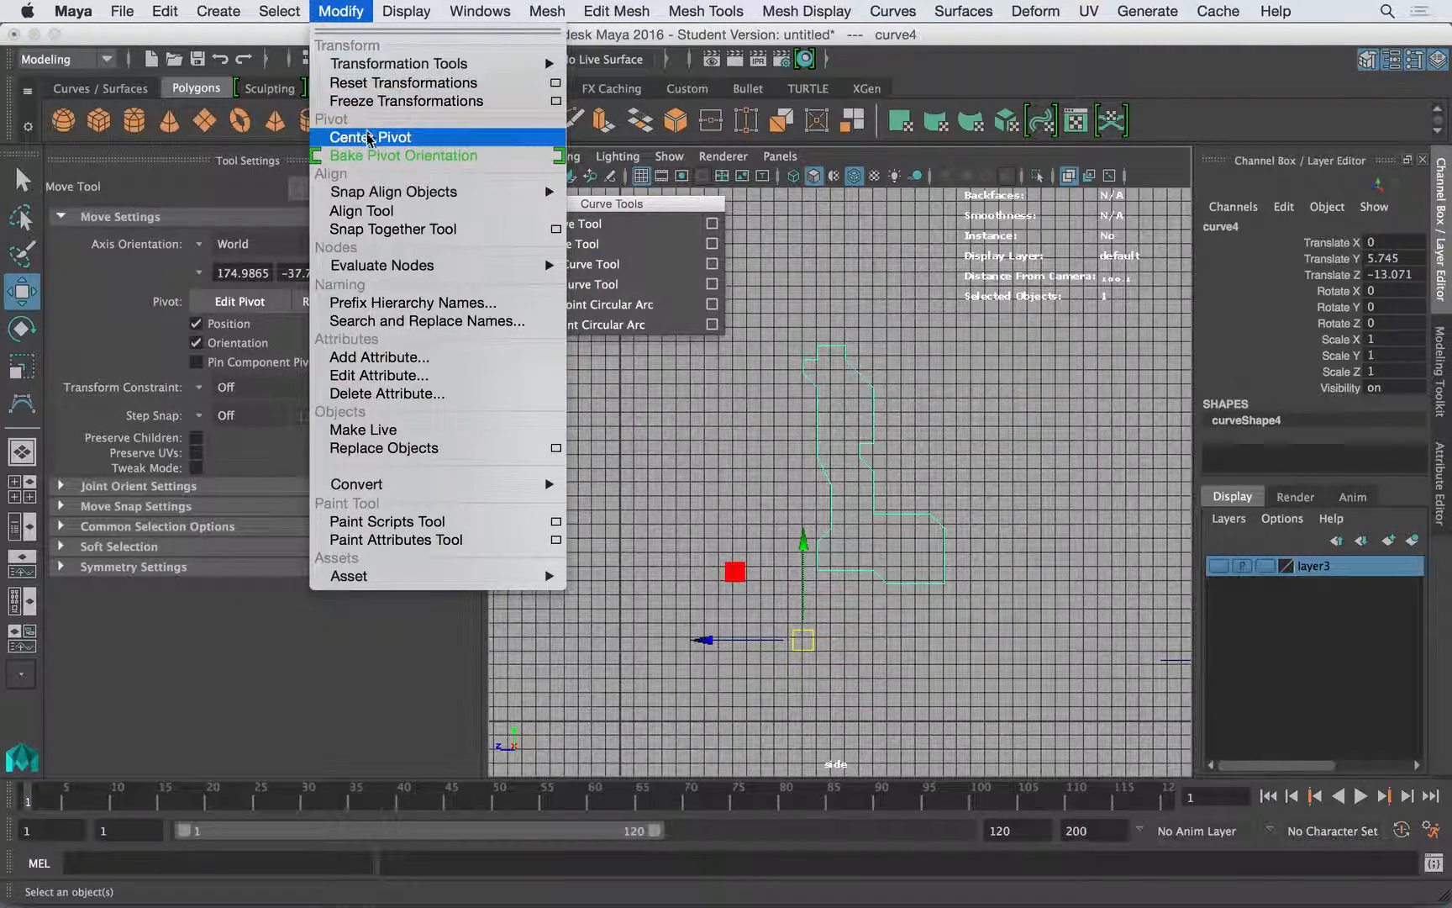
pyautogui.click(364, 135)
pyautogui.moveTo(882, 473); pyautogui.dragTo(885, 473)
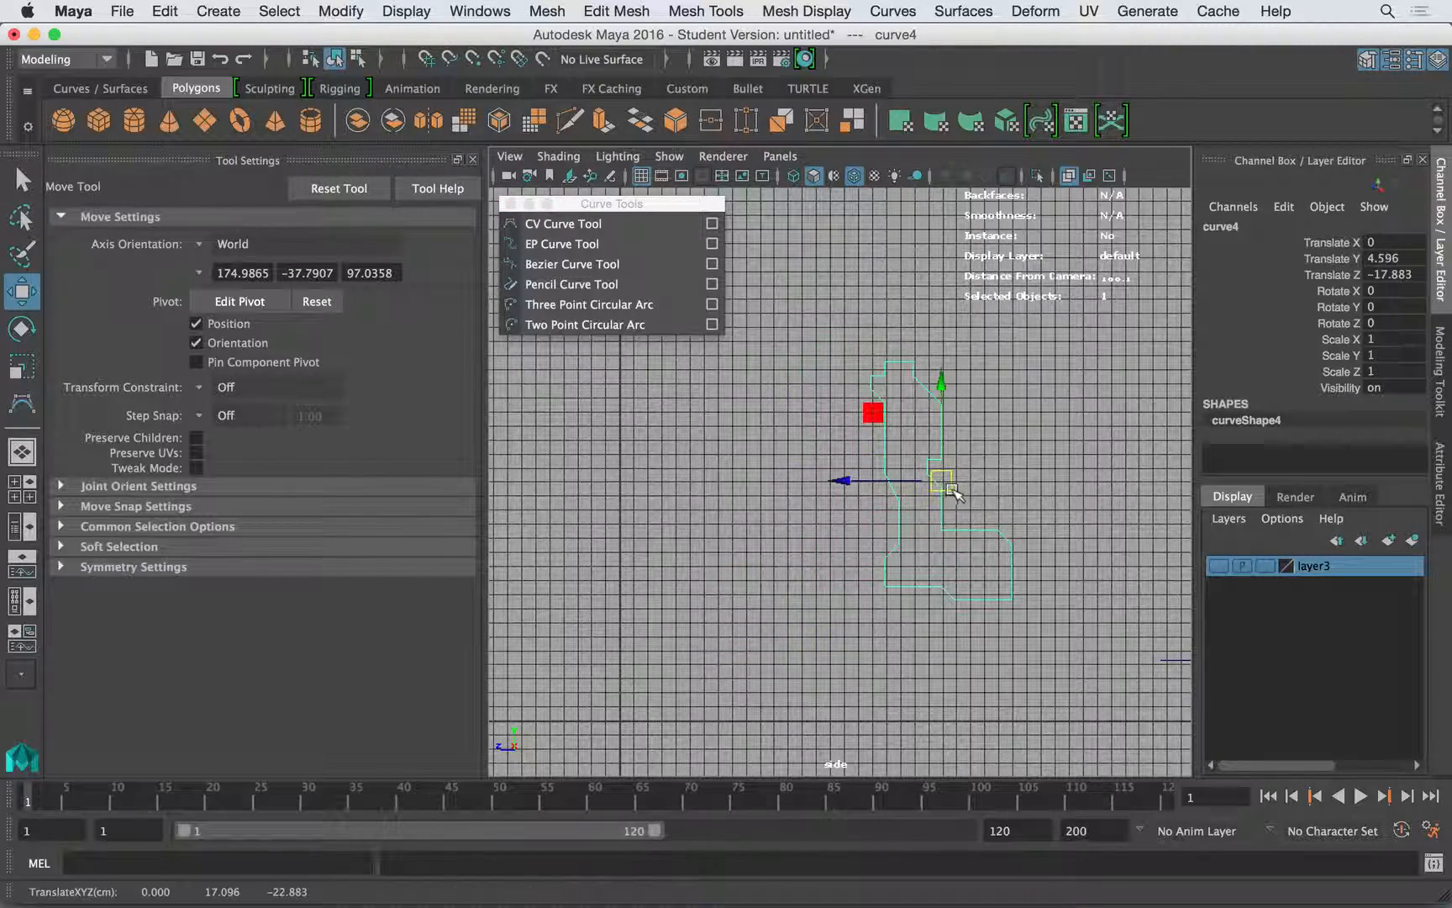
pyautogui.keyDown('alt'); pyautogui.moveTo(959, 444); pyautogui.dragTo(864, 459, button='middle'); pyautogui.keyUp('alt')
# - Hide the side view's grid and move the boot-shaped curve next to the group of linear curves, then deselect it
pyautogui.click(642, 177)
pyautogui.keyDown('alt'); pyautogui.moveTo(800, 359); pyautogui.dragTo(653, 397, button='middle'); pyautogui.keyUp('alt')
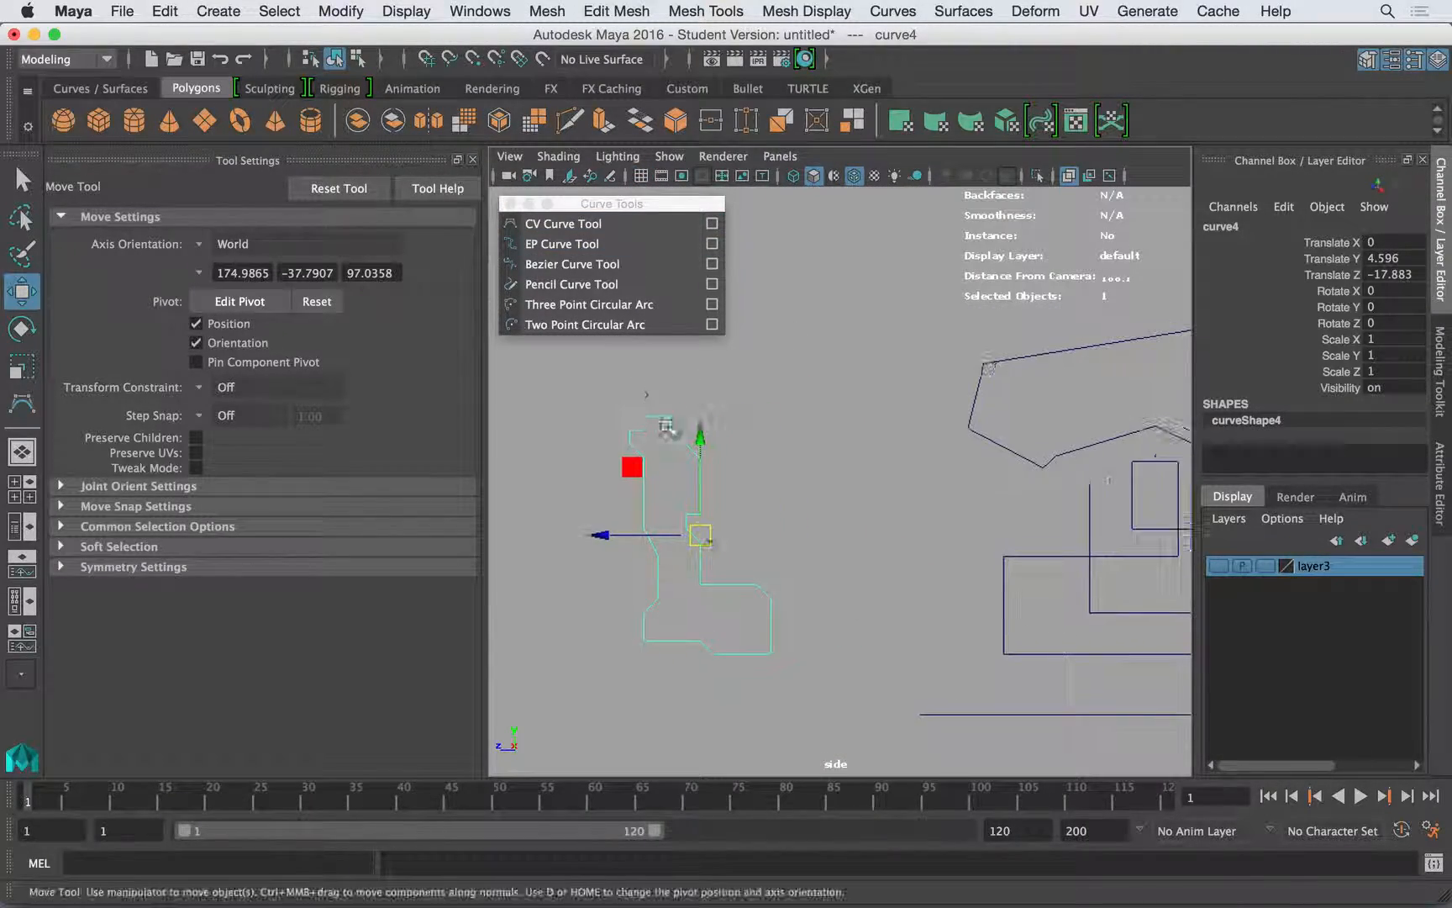
pyautogui.moveTo(702, 536); pyautogui.dragTo(924, 421)
pyautogui.scroll(-3, 1011, 439)
pyautogui.keyDown('alt'); pyautogui.moveTo(1092, 412); pyautogui.dragTo(813, 387, button='middle'); pyautogui.keyUp('alt')
pyautogui.click(976, 351)
pyautogui.keyDown('alt'); pyautogui.moveTo(980, 384); pyautogui.dragTo(940, 416, button='middle'); pyautogui.keyUp('alt')
pyautogui.scroll(-1, 908, 407)
pyautogui.keyDown('alt'); pyautogui.moveTo(832, 391); pyautogui.dragTo(792, 384, button='middle'); pyautogui.keyUp('alt')
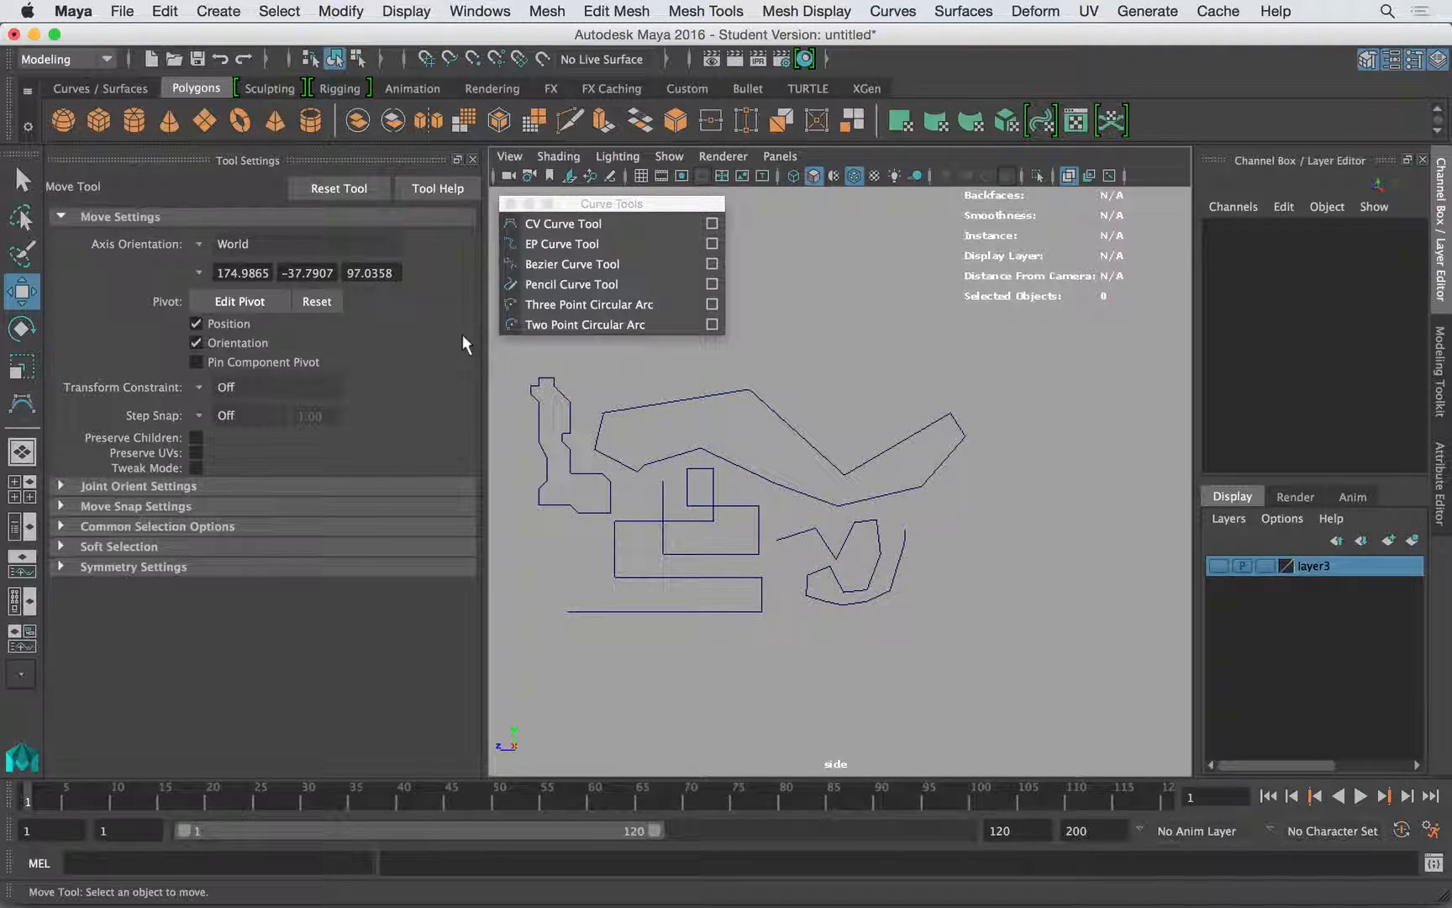
# - Draw a closed, smooth freeform outline with the CV Curve Tool at degree 3 Cubic above the linear curves
pyautogui.click(544, 225)
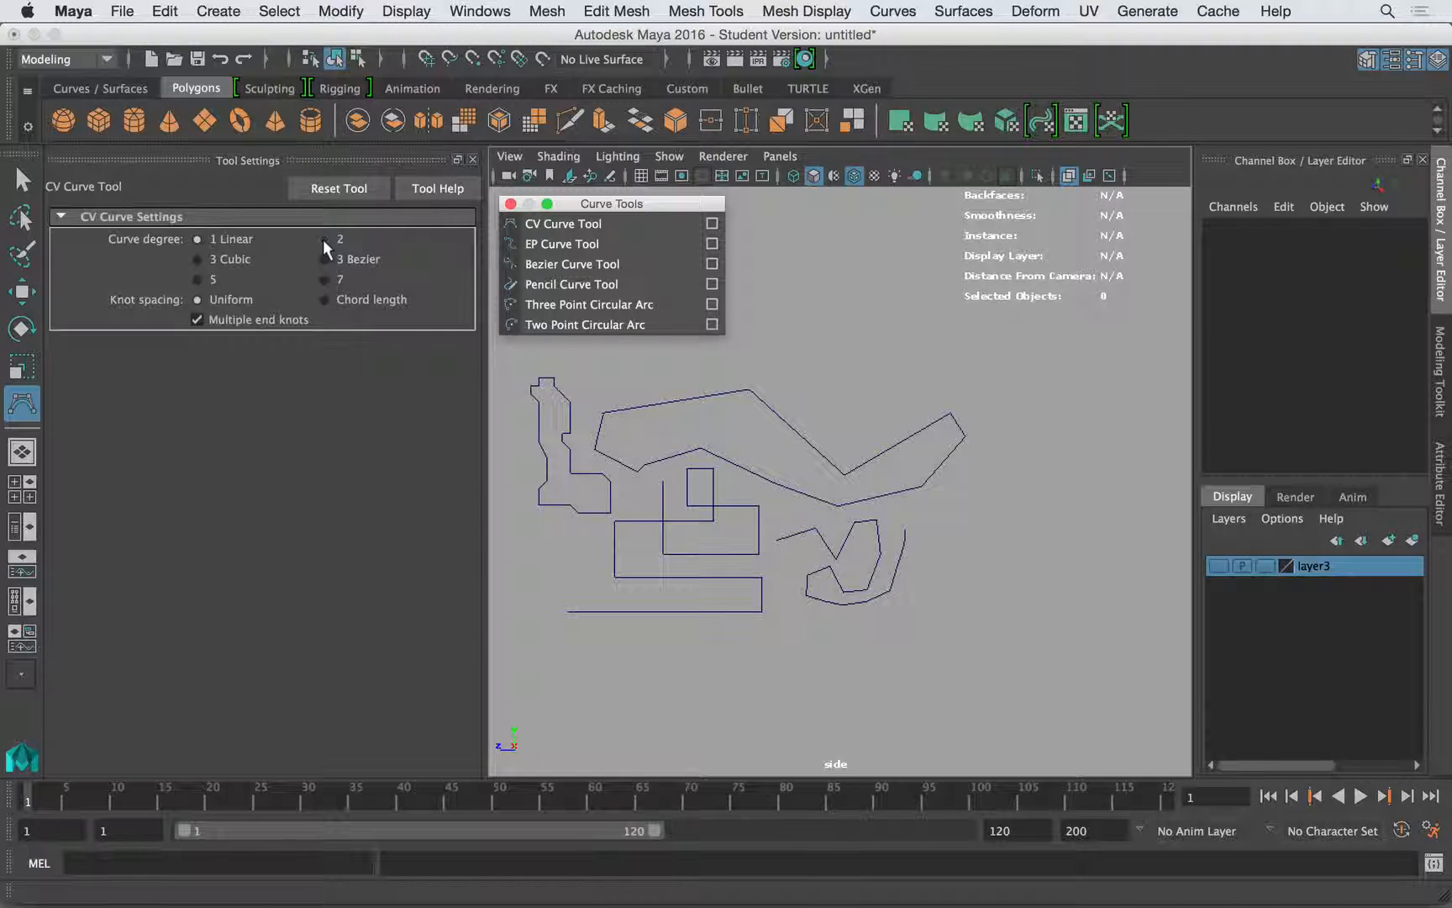
pyautogui.click(232, 262)
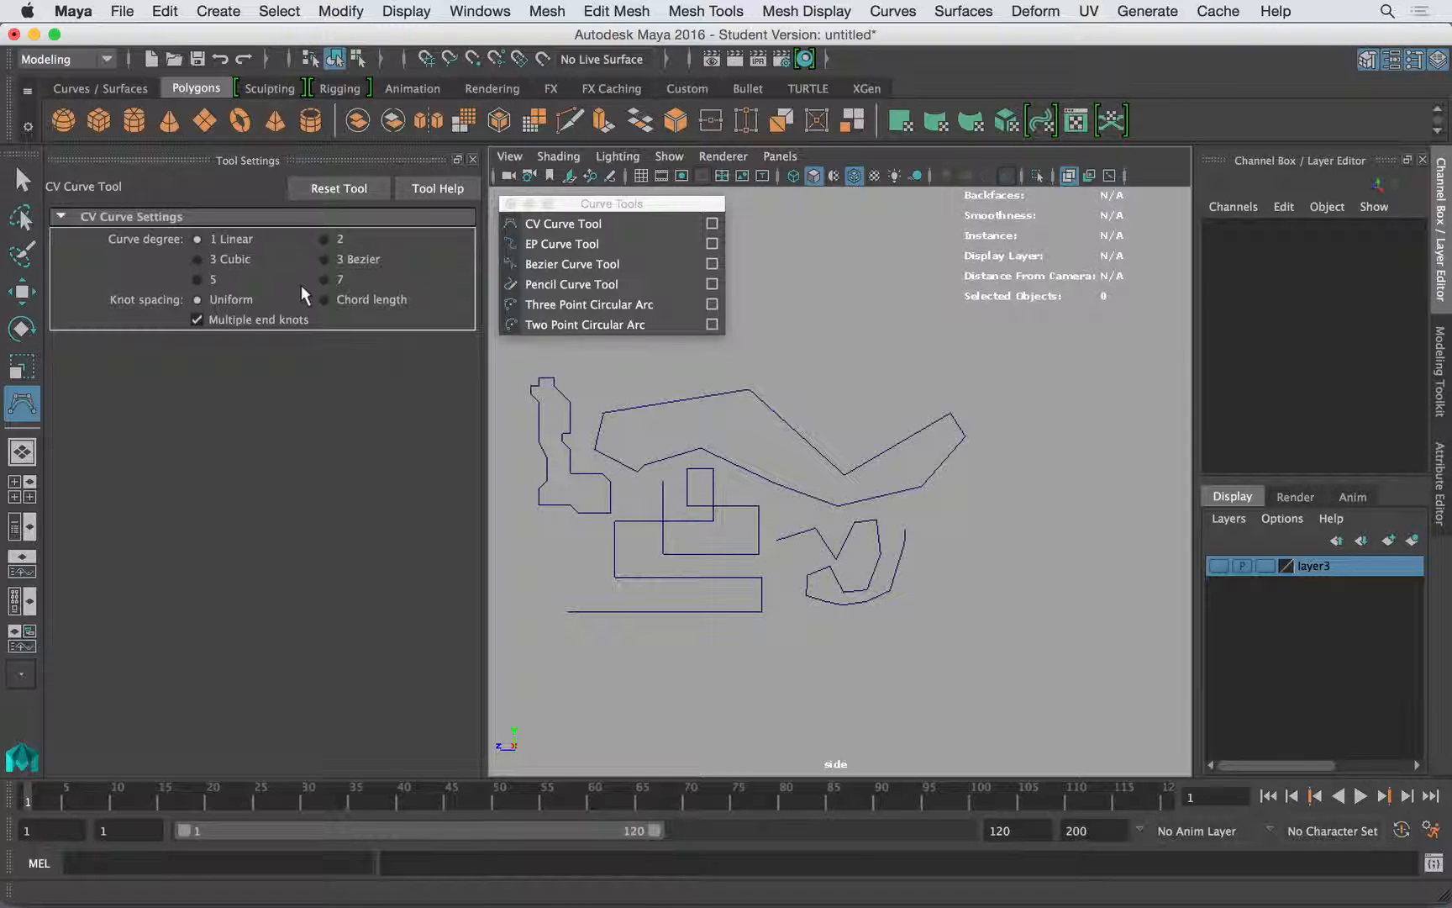
pyautogui.click(223, 260)
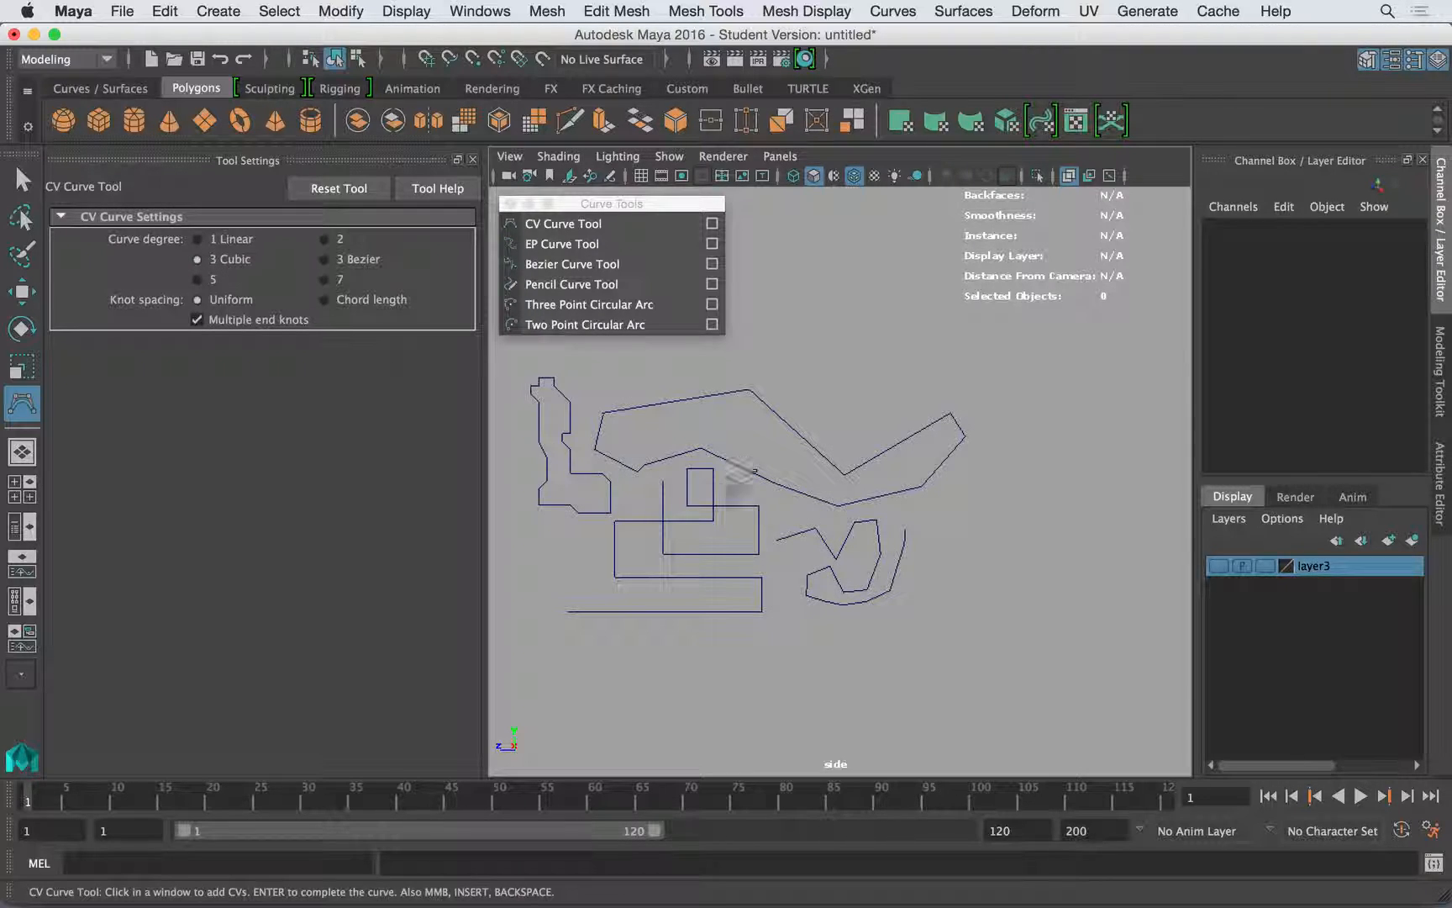
pyautogui.keyDown('alt'); pyautogui.moveTo(861, 526); pyautogui.dragTo(779, 479, button='middle'); pyautogui.keyUp('alt')
pyautogui.click(820, 321)
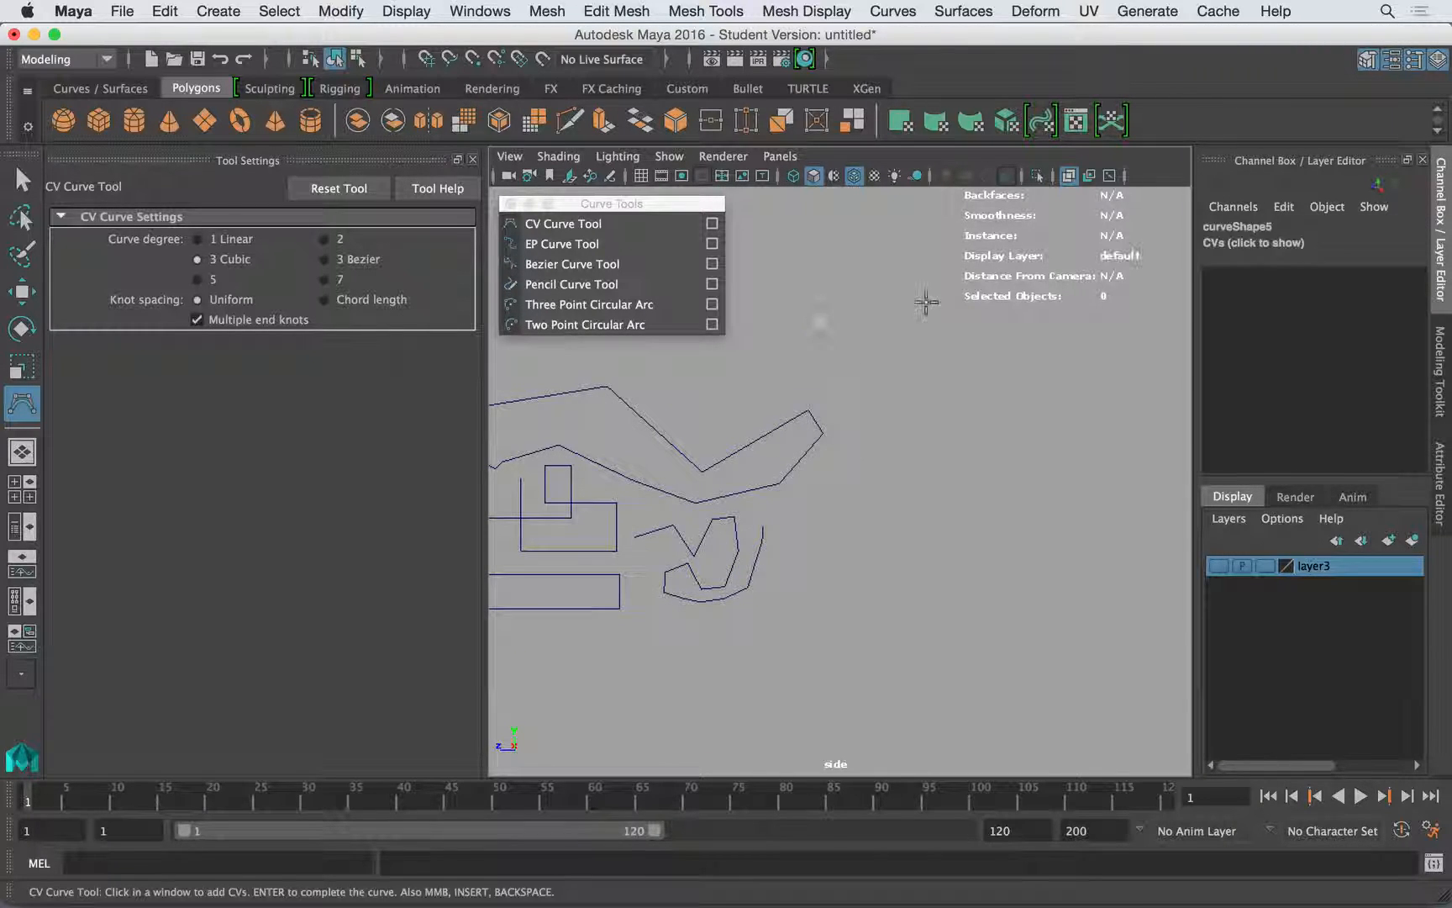
pyautogui.click(960, 335)
pyautogui.click(1038, 468)
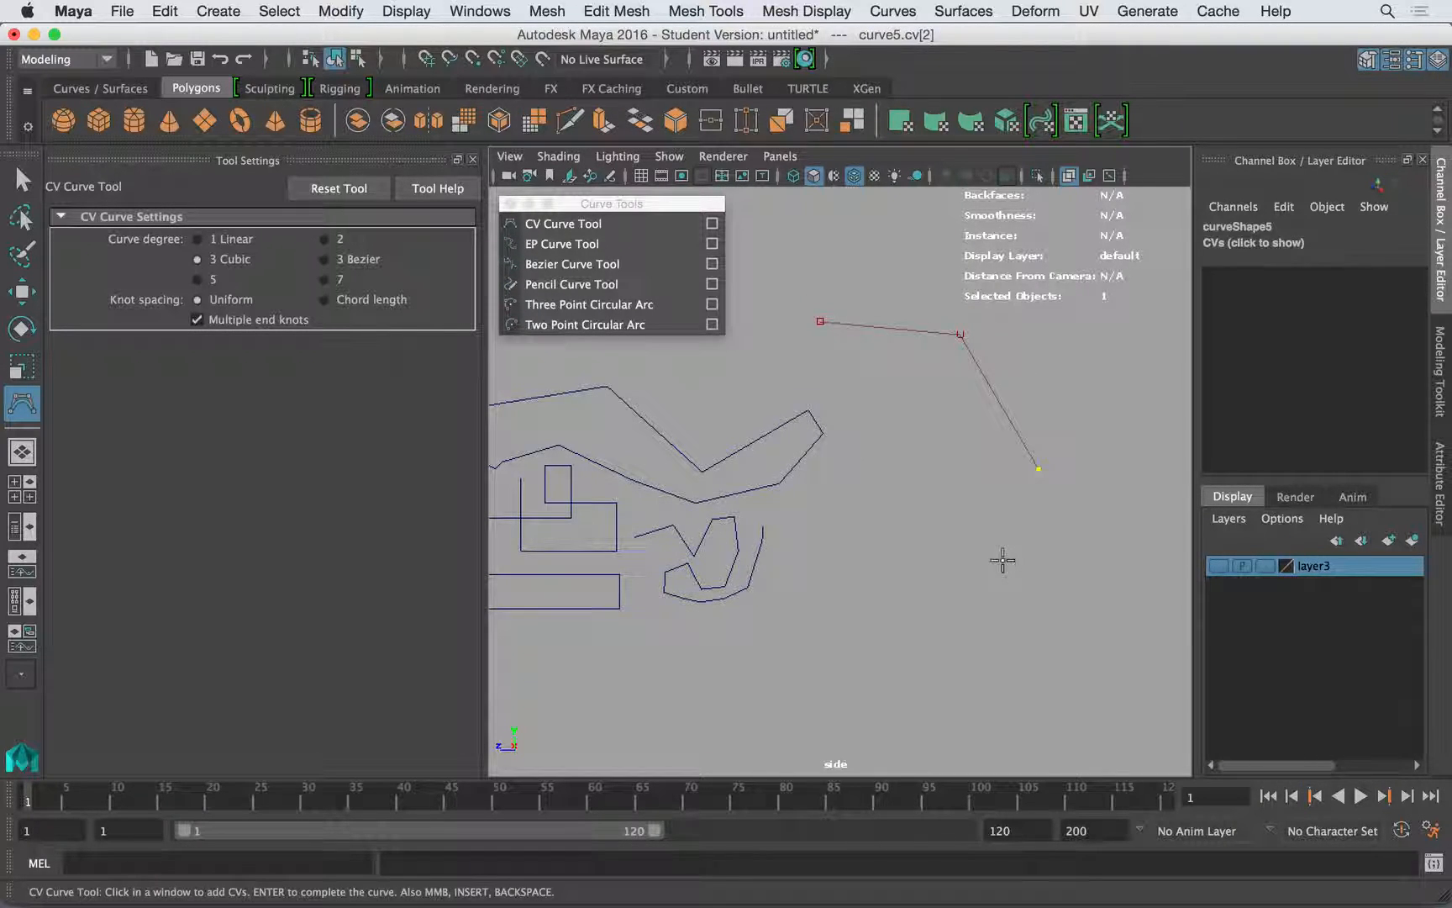
pyautogui.moveTo(999, 563); pyautogui.dragTo(998, 469)
pyautogui.moveTo(939, 538); pyautogui.dragTo(877, 528)
pyautogui.moveTo(861, 421); pyautogui.dragTo(894, 400)
pyautogui.moveTo(862, 365); pyautogui.dragTo(795, 363)
pyautogui.click(734, 401)
pyautogui.click(674, 401)
pyautogui.click(683, 360)
pyautogui.click(755, 361)
pyautogui.click(776, 340)
pyautogui.click(778, 259)
pyautogui.click(823, 242)
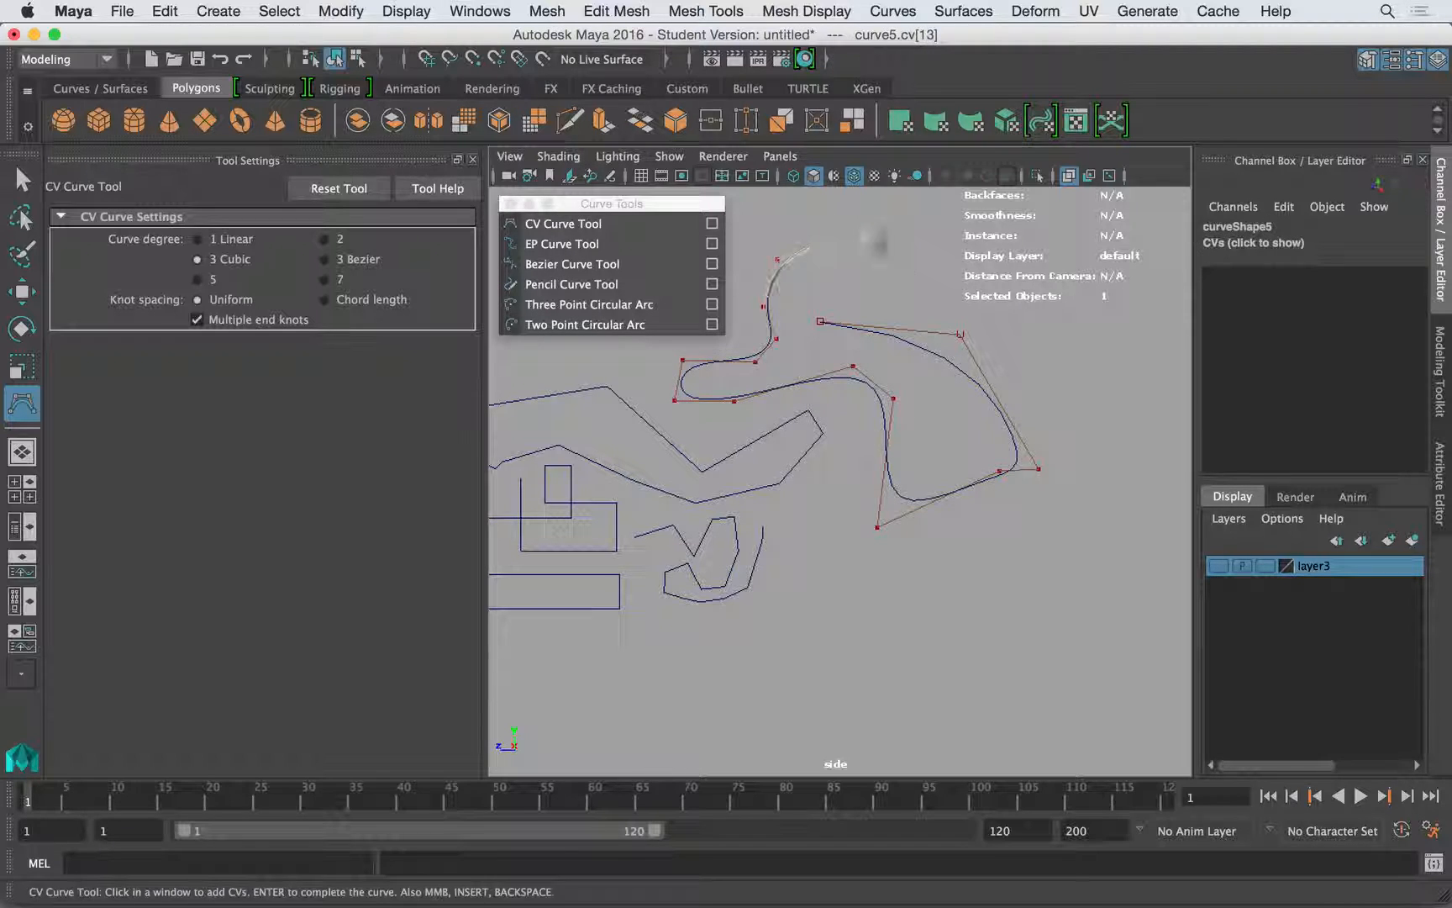
pyautogui.click(890, 253)
pyautogui.click(893, 286)
pyautogui.click(864, 286)
pyautogui.click(816, 276)
pyautogui.click(804, 279)
pyautogui.click(797, 294)
pyautogui.click(854, 302)
pyautogui.click(849, 305)
pyautogui.click(836, 312)
pyautogui.click(818, 320)
pyautogui.press('w')
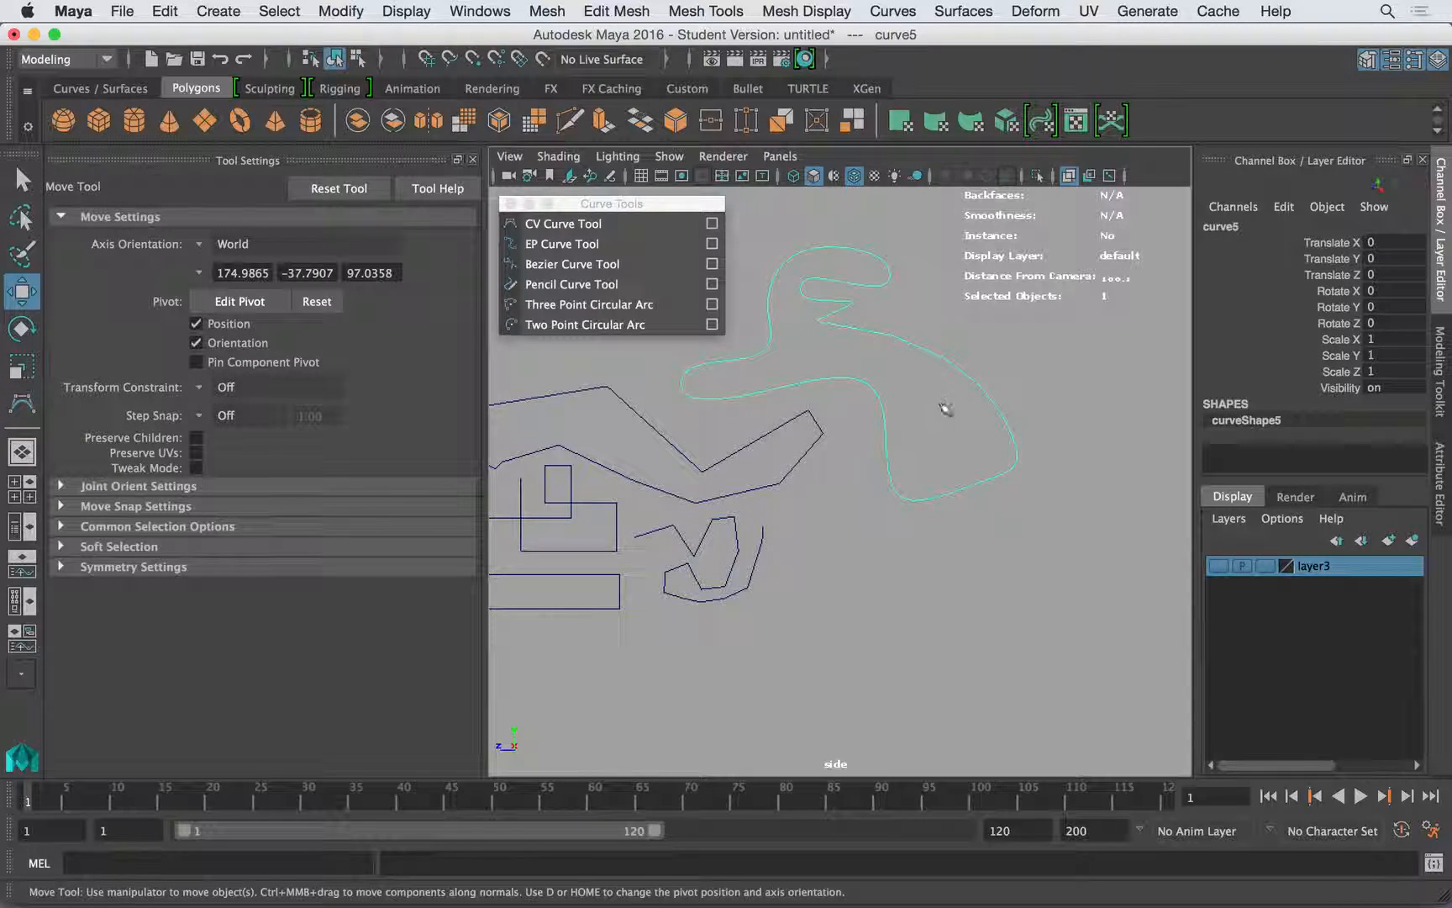
# - Center the pivot of the smooth cubic curve
pyautogui.keyDown('ctrl'); pyautogui.moveTo(828, 389); pyautogui.dragTo(828, 389, button='right'); pyautogui.keyUp('ctrl')
pyautogui.moveTo(962, 372); pyautogui.dragTo(1047, 340, button='right')
pyautogui.click(994, 405)
pyautogui.keyDown('alt'); pyautogui.moveTo(996, 404); pyautogui.dragTo(1011, 463, button='middle'); pyautogui.keyUp('alt')
pyautogui.keyDown('alt'); pyautogui.moveTo(1011, 463); pyautogui.dragTo(803, 417, button='right'); pyautogui.keyUp('alt')
pyautogui.keyDown('alt'); pyautogui.moveTo(878, 416); pyautogui.dragTo(966, 409, button='middle'); pyautogui.keyUp('alt')
pyautogui.keyDown('alt'); pyautogui.moveTo(912, 411); pyautogui.dragTo(811, 410, button='right'); pyautogui.keyUp('alt')
pyautogui.keyDown('alt'); pyautogui.moveTo(811, 411); pyautogui.dragTo(878, 407, button='middle'); pyautogui.keyUp('alt')
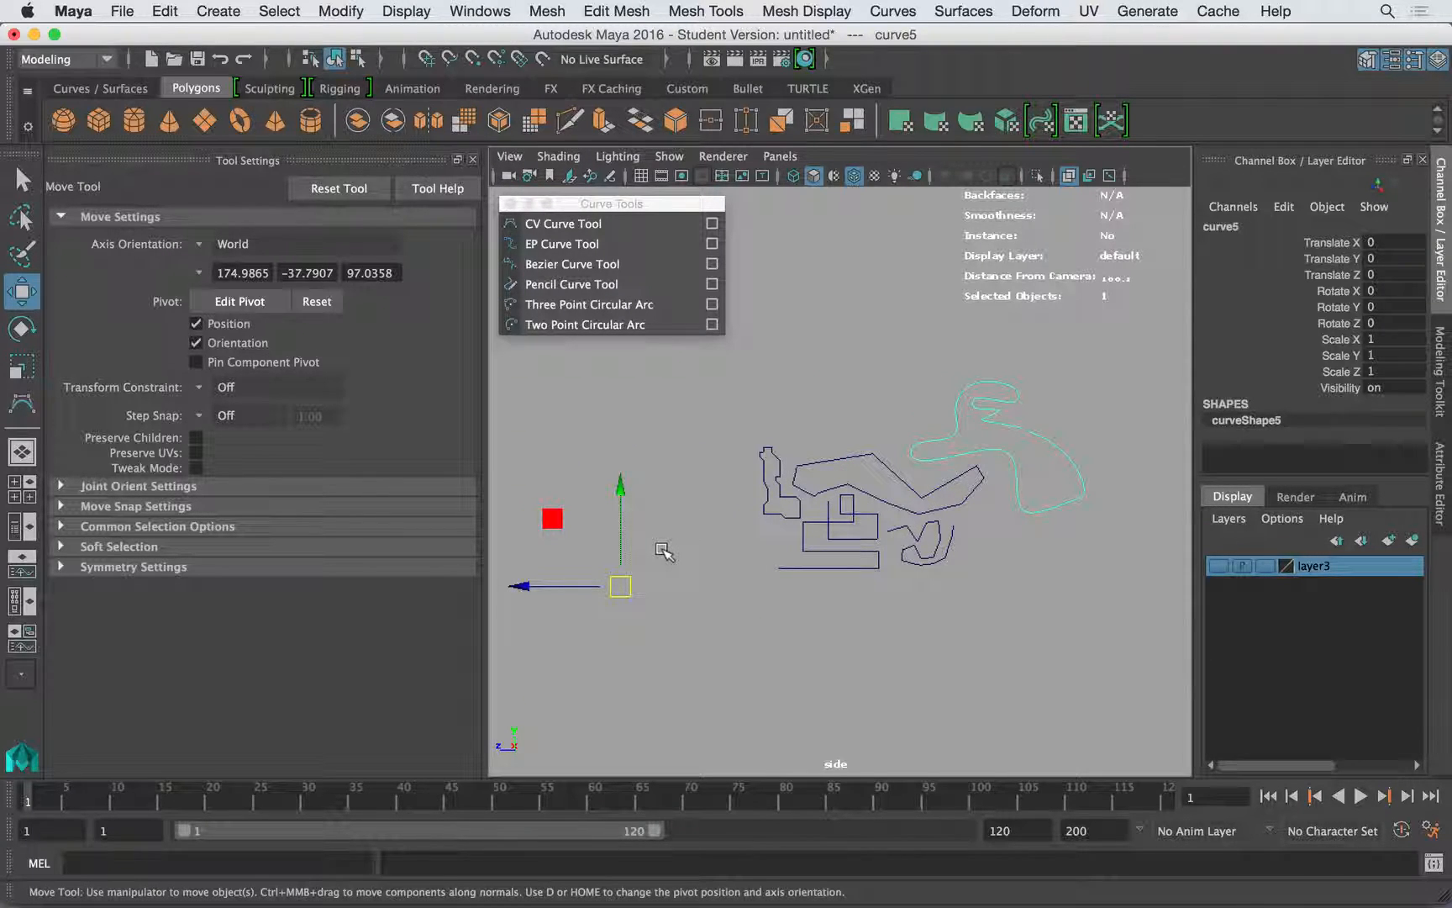
pyautogui.click(335, 11)
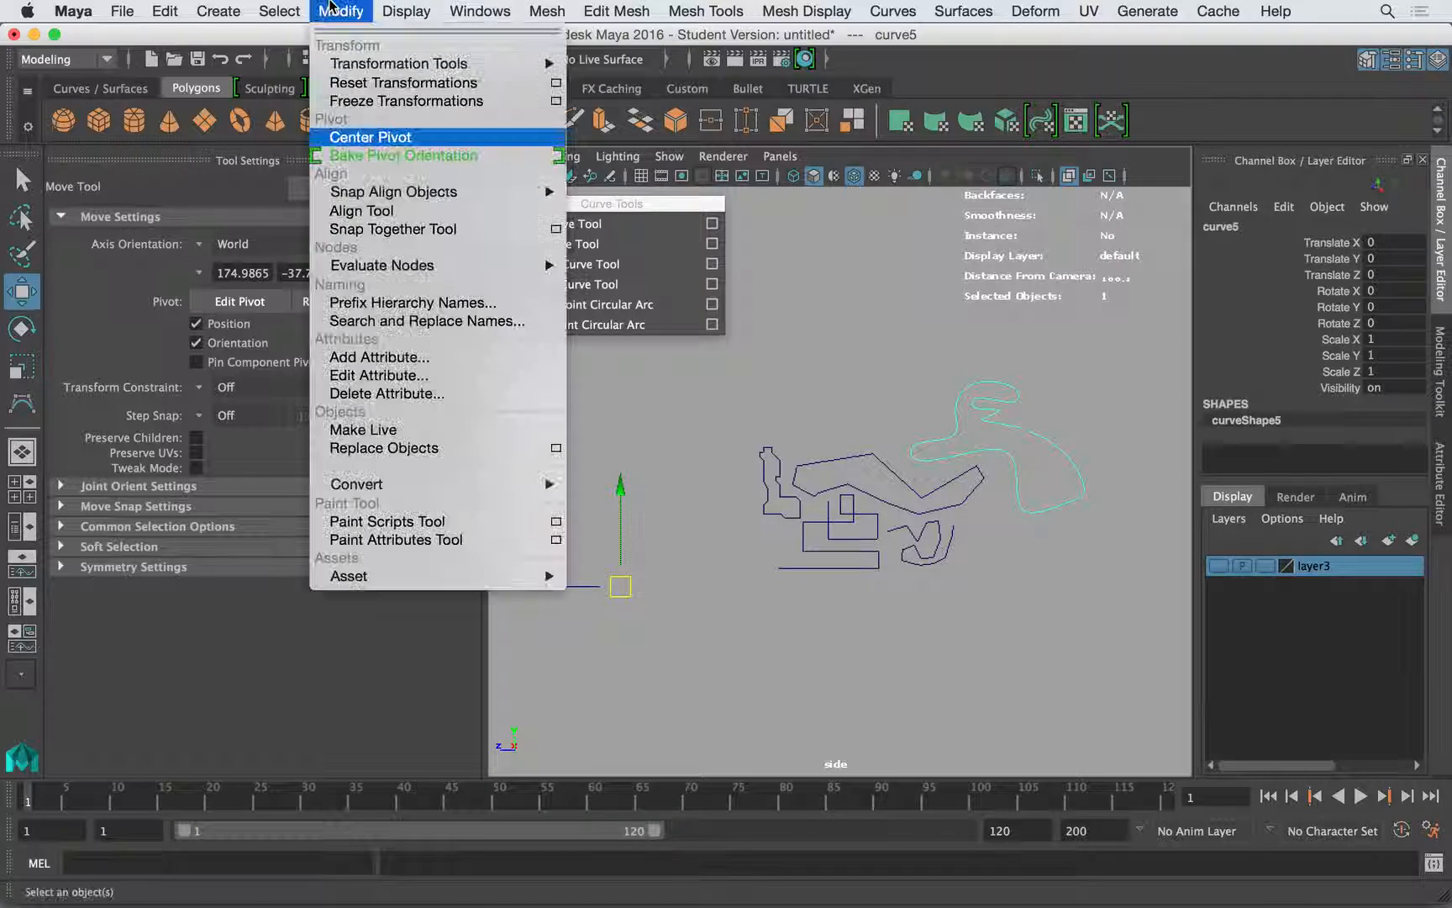
pyautogui.click(350, 136)
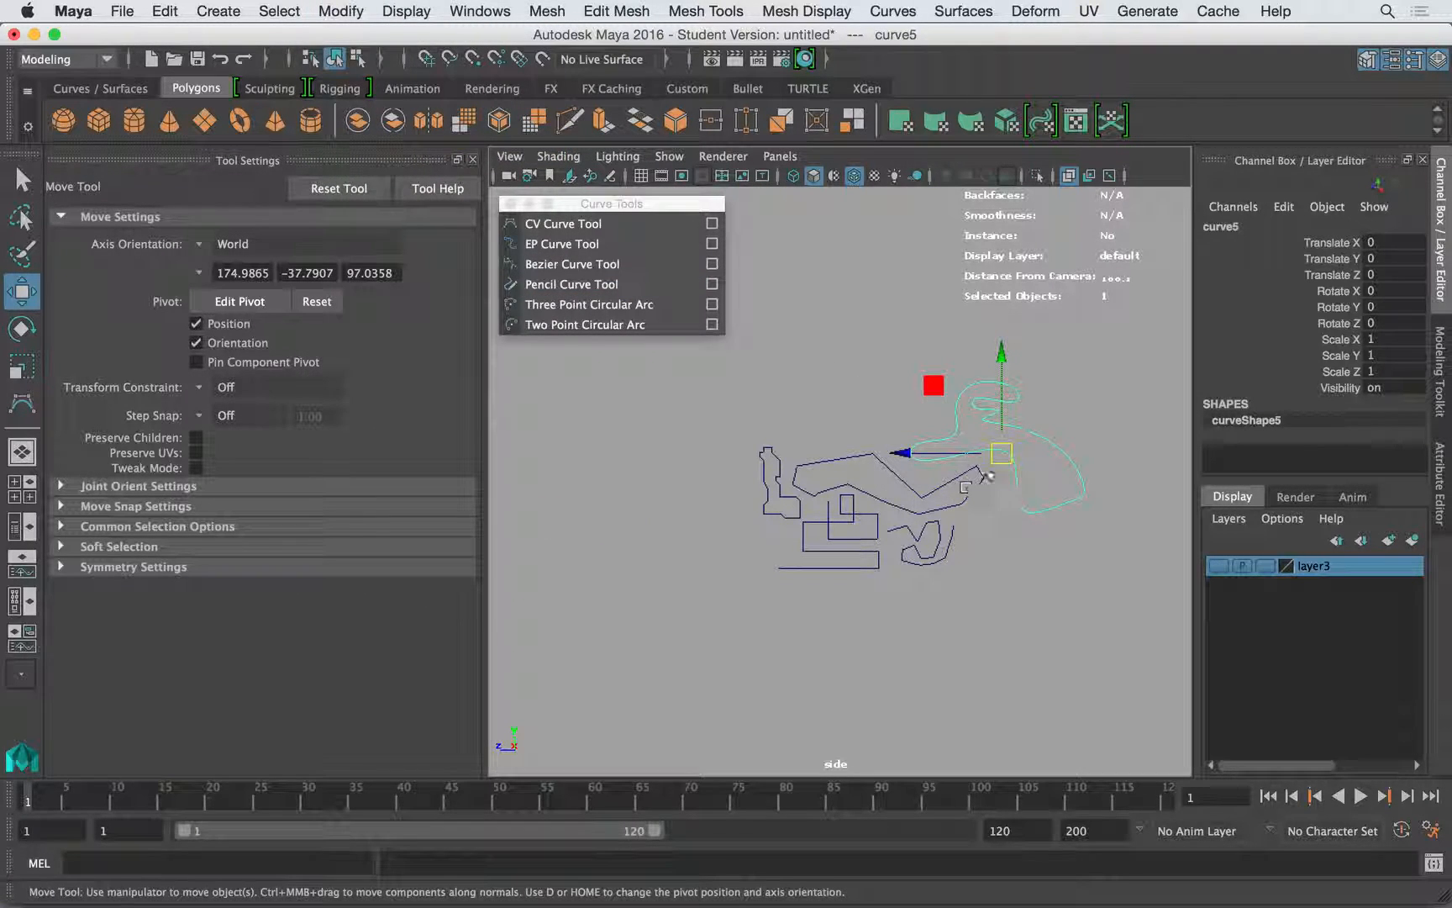
# - Move the cubic curve to the other side of the group, below the boot-shaped curve, and deselect it
pyautogui.moveTo(691, 409); pyautogui.dragTo(739, 531)
pyautogui.press('r')
pyautogui.press('w')
pyautogui.click(889, 464)
pyautogui.keyDown('alt'); pyautogui.moveTo(869, 447); pyautogui.dragTo(734, 451, button='middle'); pyautogui.keyUp('alt')
pyautogui.keyDown('alt'); pyautogui.moveTo(734, 451); pyautogui.dragTo(881, 434, button='right'); pyautogui.keyUp('alt')
pyautogui.keyDown('alt'); pyautogui.moveTo(882, 434); pyautogui.dragTo(942, 403, button='middle'); pyautogui.keyUp('alt')
# - Draw a closed, bean-shaped curve with the CV Curve Tool at degree 3 Bezier in the empty area beside the linear curves
pyautogui.click(21, 408)
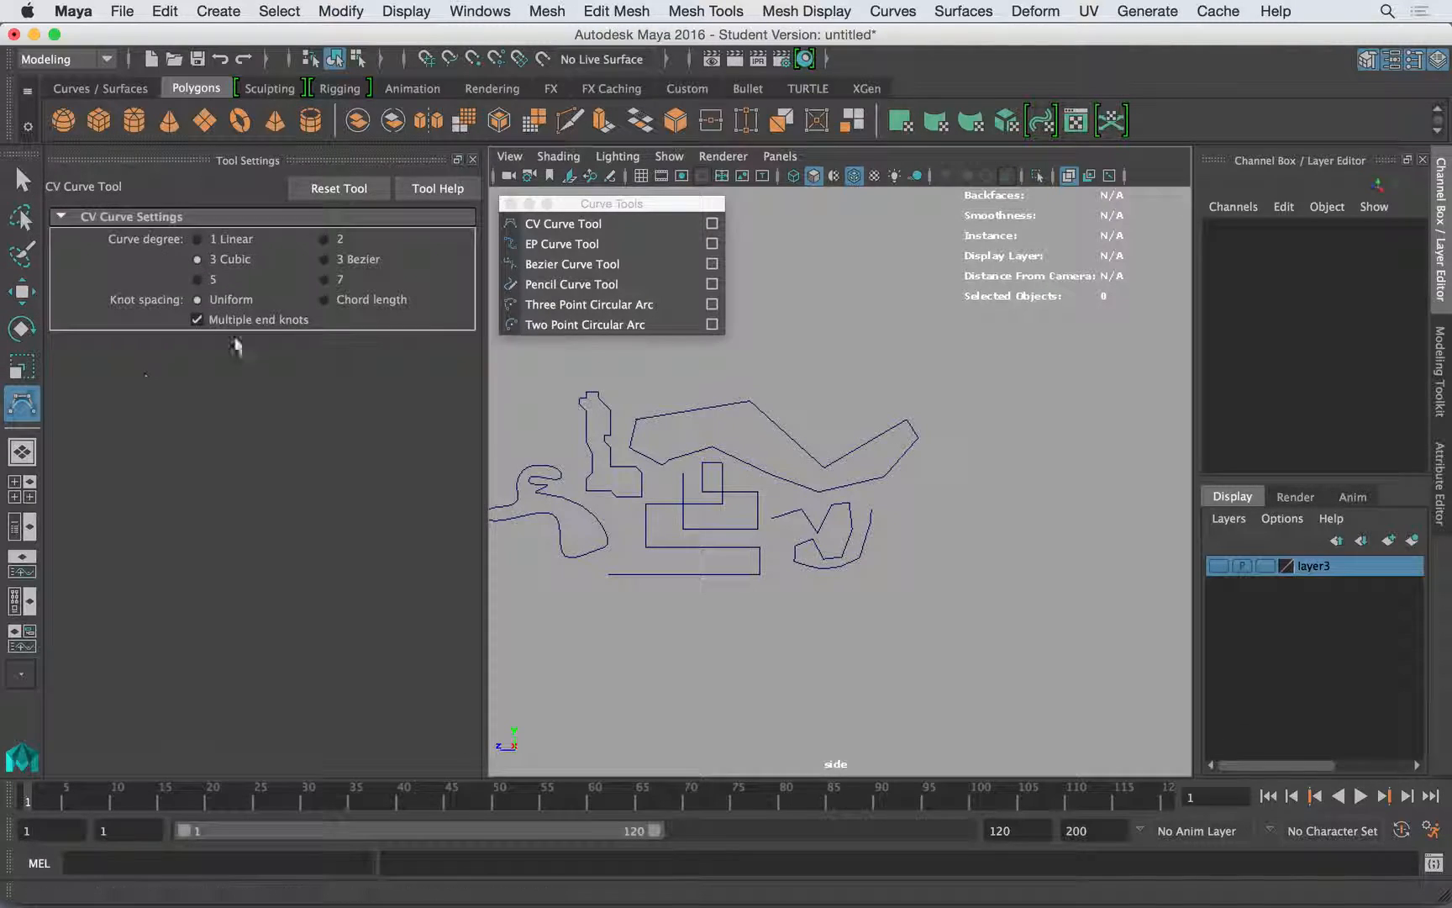
pyautogui.click(324, 259)
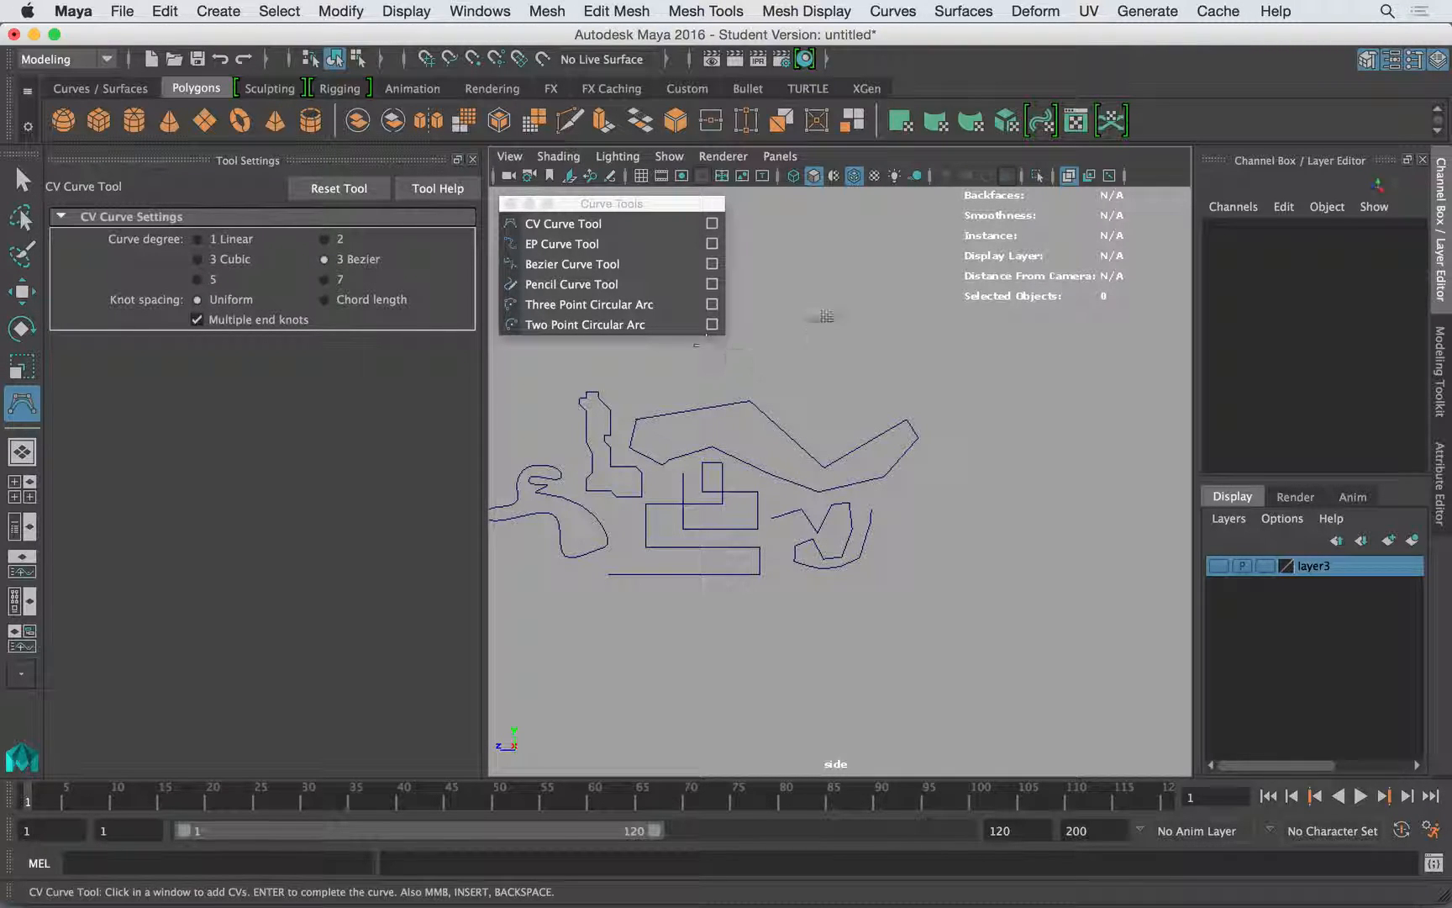
pyautogui.click(837, 275)
pyautogui.moveTo(1055, 387); pyautogui.dragTo(1047, 518)
pyautogui.moveTo(1017, 613); pyautogui.dragTo(1008, 554)
pyautogui.moveTo(959, 433); pyautogui.dragTo(890, 377)
pyautogui.moveTo(845, 390); pyautogui.dragTo(810, 406)
pyautogui.moveTo(790, 345); pyautogui.dragTo(787, 296)
pyautogui.moveTo(799, 266); pyautogui.dragTo(819, 260)
pyautogui.moveTo(845, 278); pyautogui.dragTo(838, 276)
pyautogui.press('Return')
# - Center the pivot of the closed Bezier curve
pyautogui.press('\\')
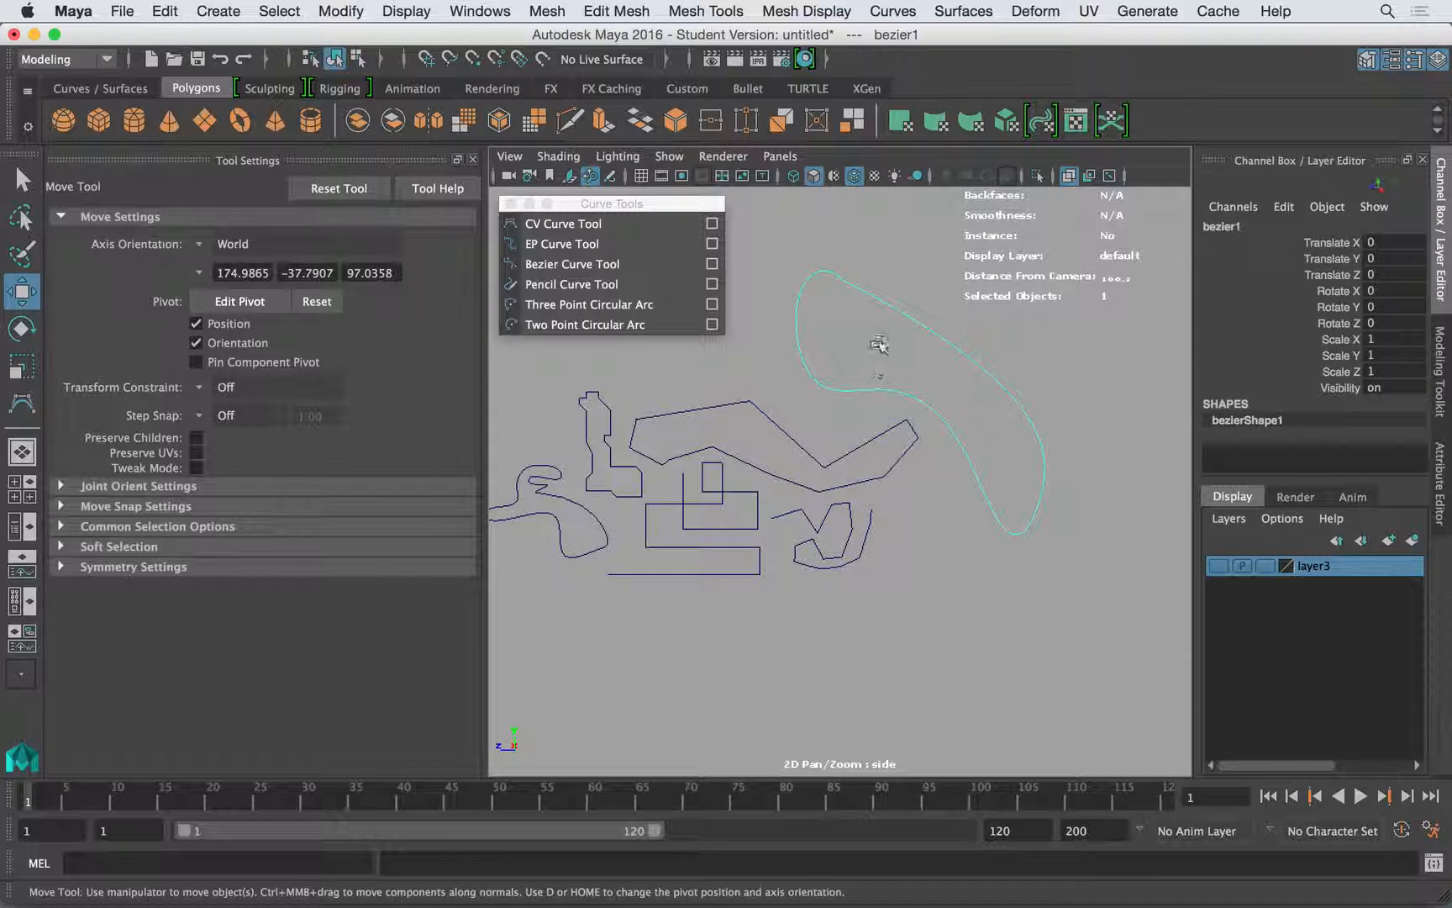
pyautogui.click(361, 10)
pyautogui.click(382, 136)
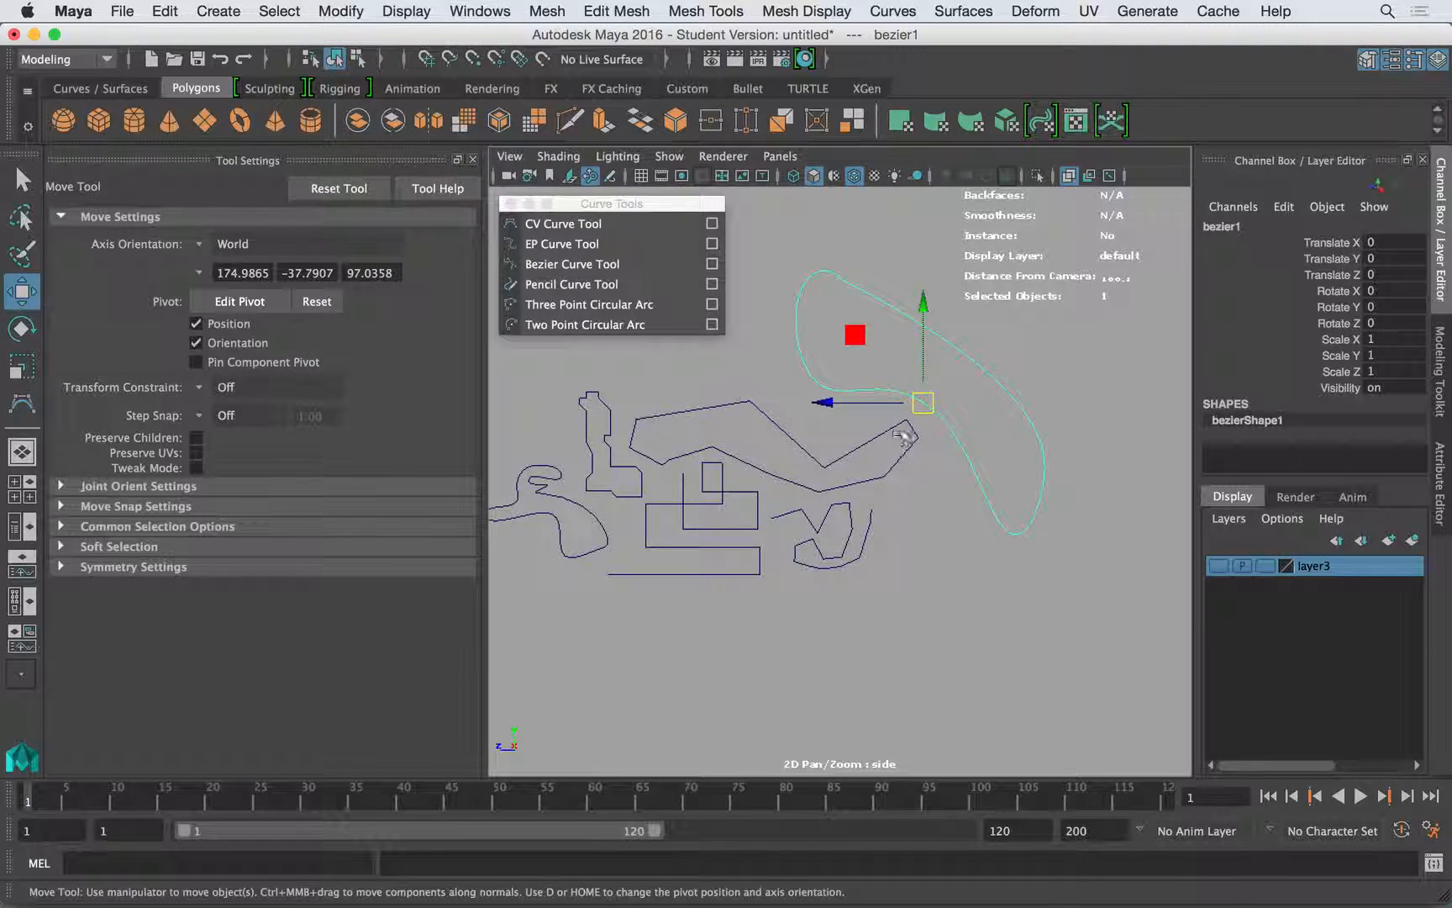
# - Move the closed Bezier curve farther out beside the linear curves and place the smooth cubic curve above it
pyautogui.moveTo(923, 402); pyautogui.dragTo(1070, 463)
pyautogui.scroll(-2, 774, 397)
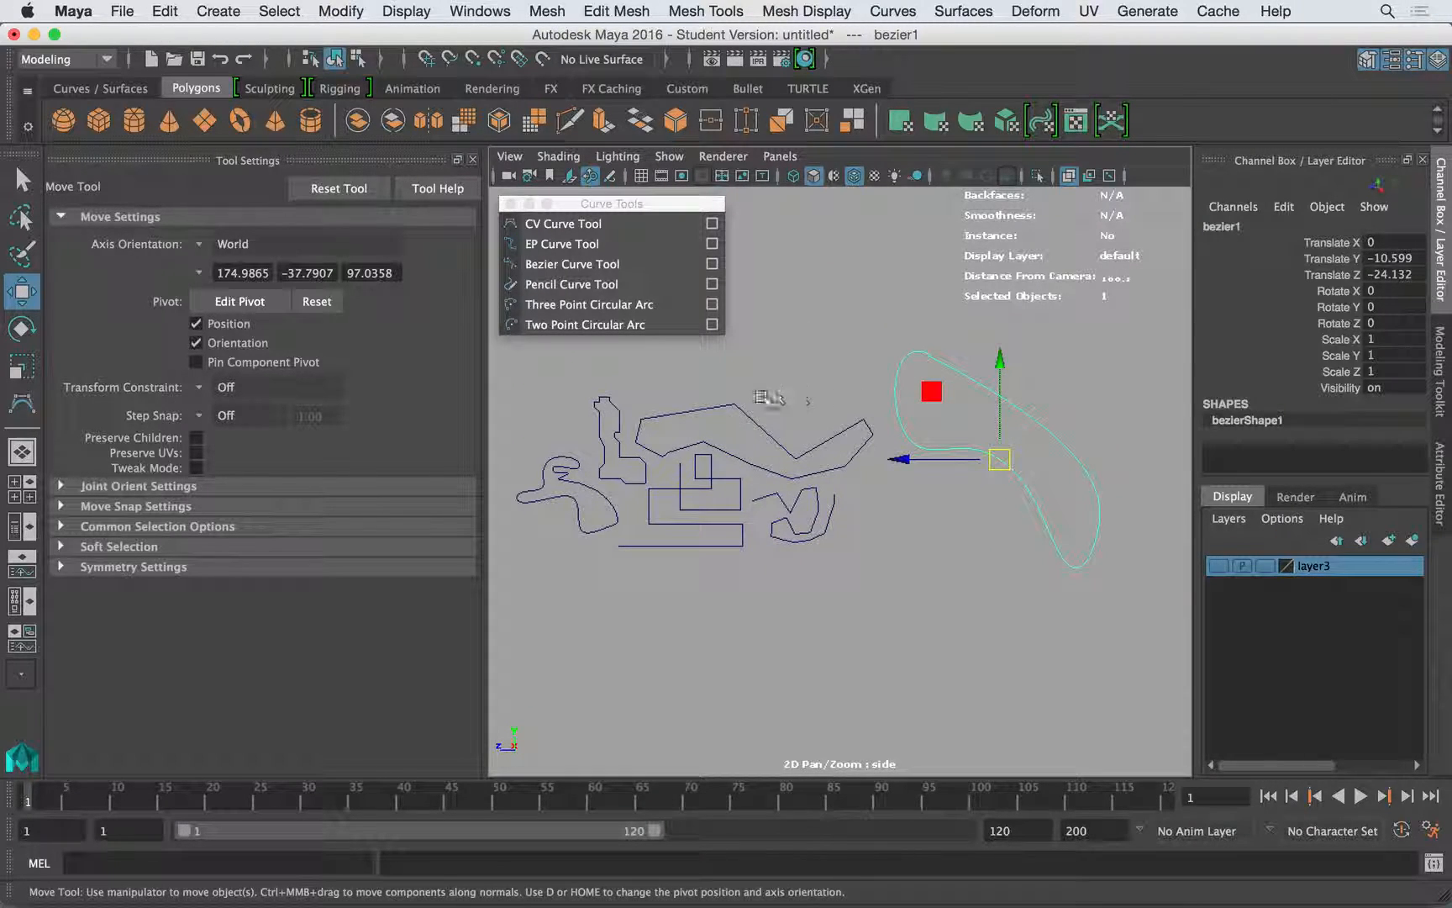
pyautogui.click(582, 503)
pyautogui.click(572, 547)
pyautogui.click(577, 506)
pyautogui.moveTo(575, 503); pyautogui.dragTo(970, 317)
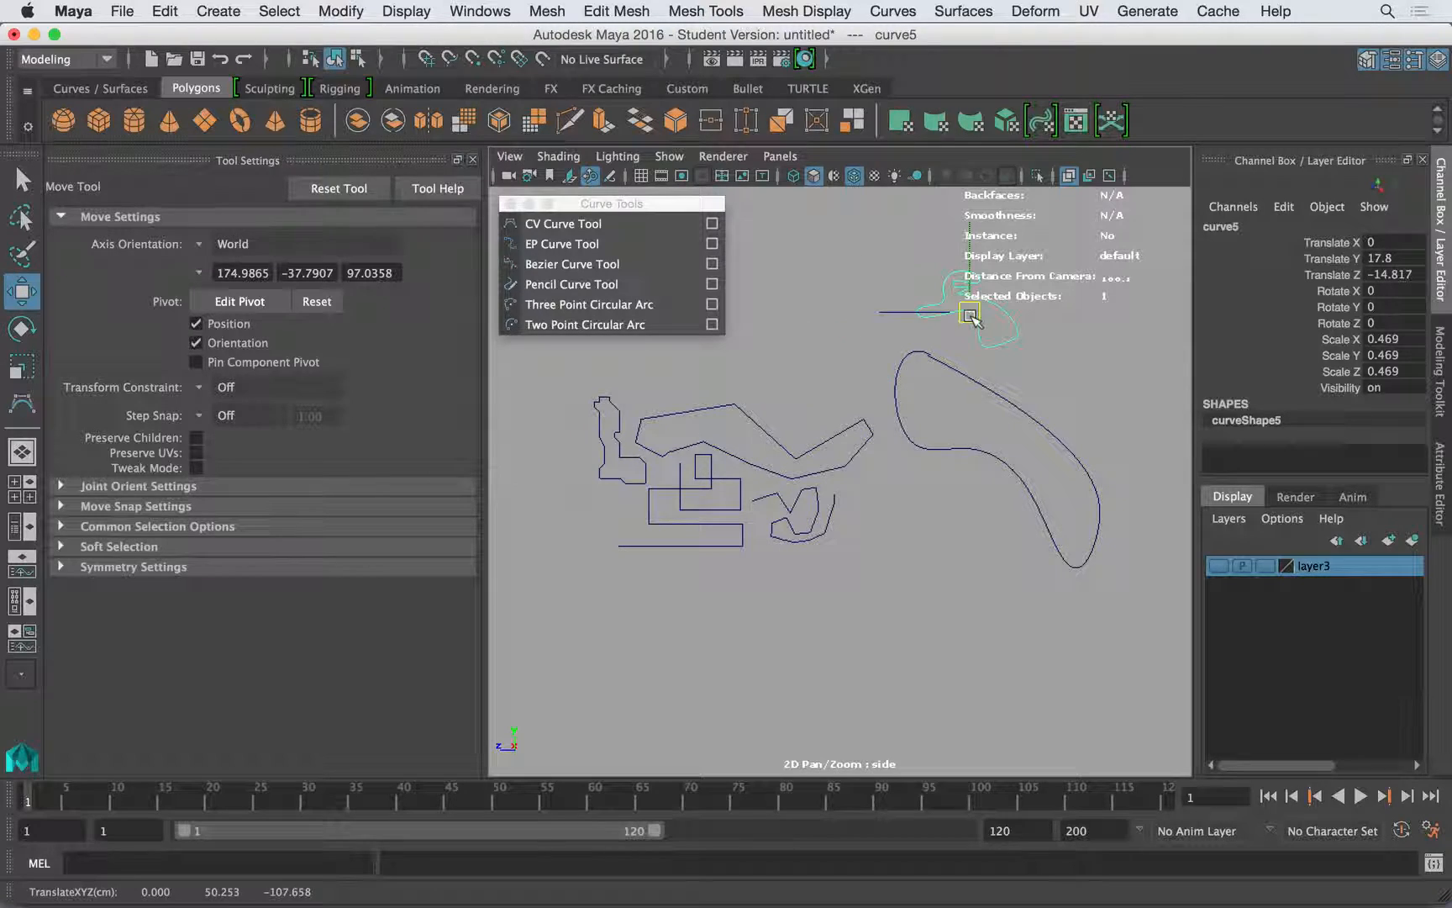
# - Scale the closed Bezier curve uniformly to 0.617, position it just below the cubic curve, and deselect it
pyautogui.moveTo(1081, 390); pyautogui.dragTo(978, 404)
pyautogui.press('r')
pyautogui.press('w')
pyautogui.moveTo(1064, 315); pyautogui.dragTo(921, 435)
pyautogui.click(1049, 322)
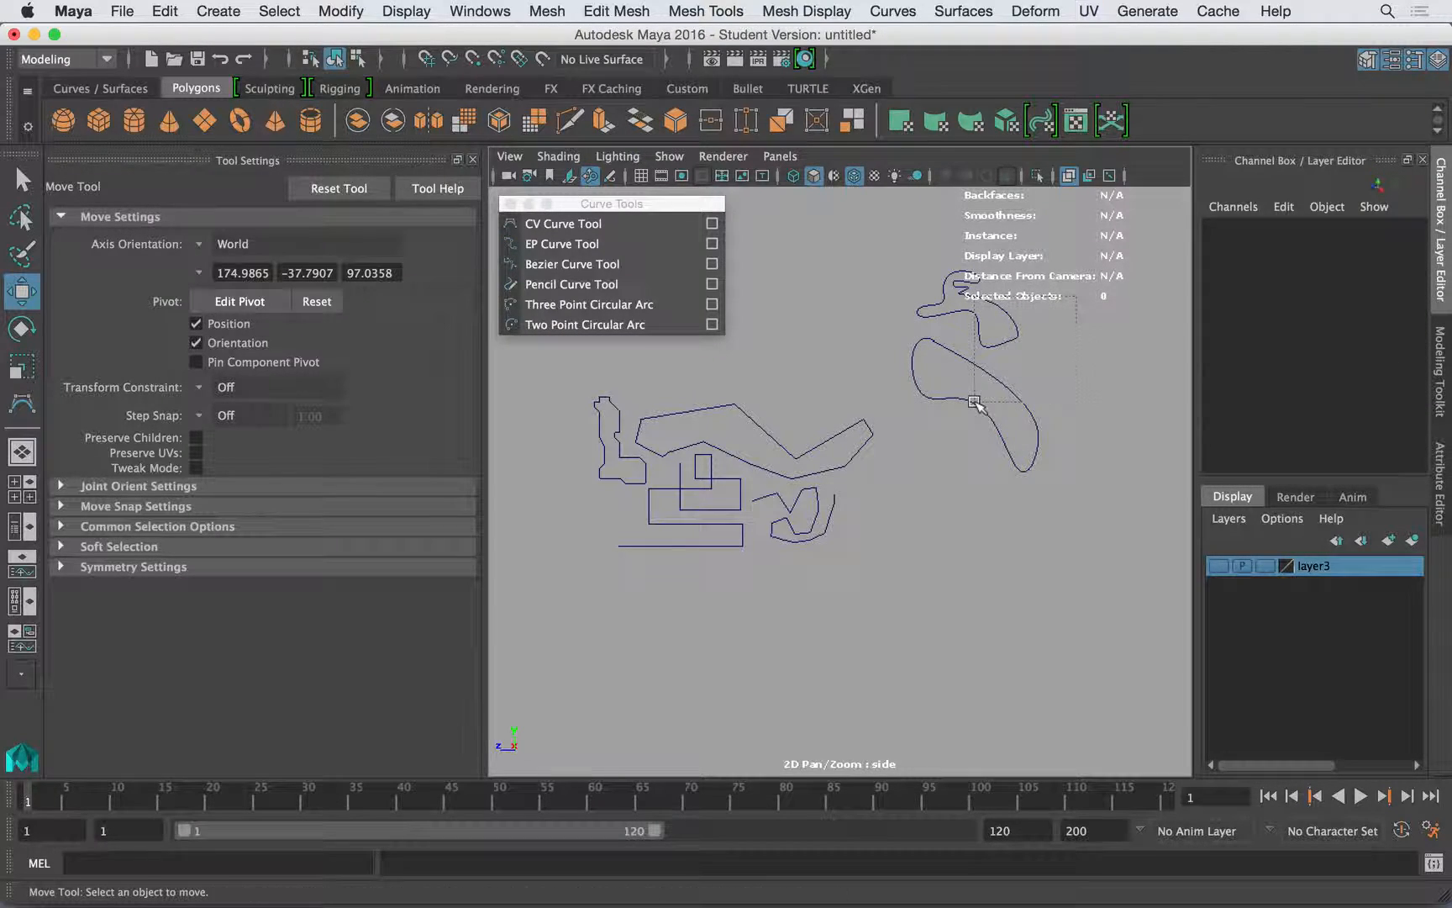
pyautogui.moveTo(975, 404); pyautogui.dragTo(977, 407)
# - Frame the cubic and Bezier curves, then show the control vertices of the cubic curve
pyautogui.press('f')
pyautogui.moveTo(673, 206); pyautogui.dragTo(578, 206)
pyautogui.keyDown('alt'); pyautogui.moveTo(867, 333); pyautogui.dragTo(878, 330, button='middle'); pyautogui.keyUp('alt')
pyautogui.click(877, 330)
pyautogui.moveTo(993, 330); pyautogui.dragTo(911, 360)
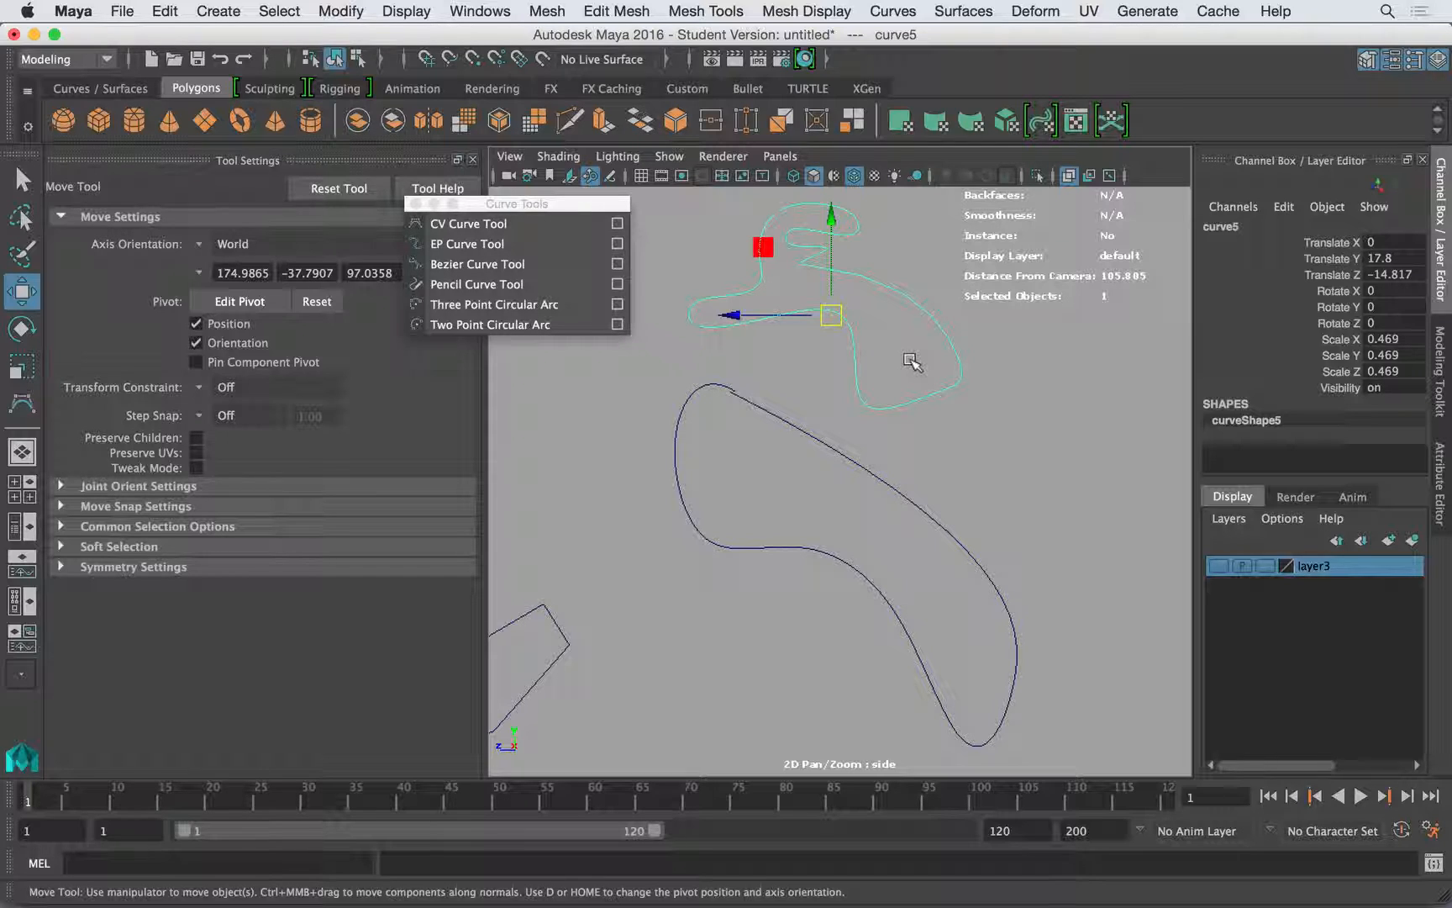
pyautogui.rightClick(928, 317)
pyautogui.rightClick(922, 304)
# - Move the cubic curve's control vertices around its large lobe outward and shift its start vertex away to open a gap
pyautogui.moveTo(893, 290); pyautogui.dragTo(790, 290, button='right')
pyautogui.moveTo(899, 266); pyautogui.dragTo(971, 268)
pyautogui.moveTo(850, 308); pyautogui.dragTo(814, 368)
pyautogui.moveTo(814, 288); pyautogui.dragTo(778, 341)
pyautogui.moveTo(736, 286); pyautogui.dragTo(756, 303)
pyautogui.moveTo(750, 297); pyautogui.dragTo(916, 282)
pyautogui.click(803, 269)
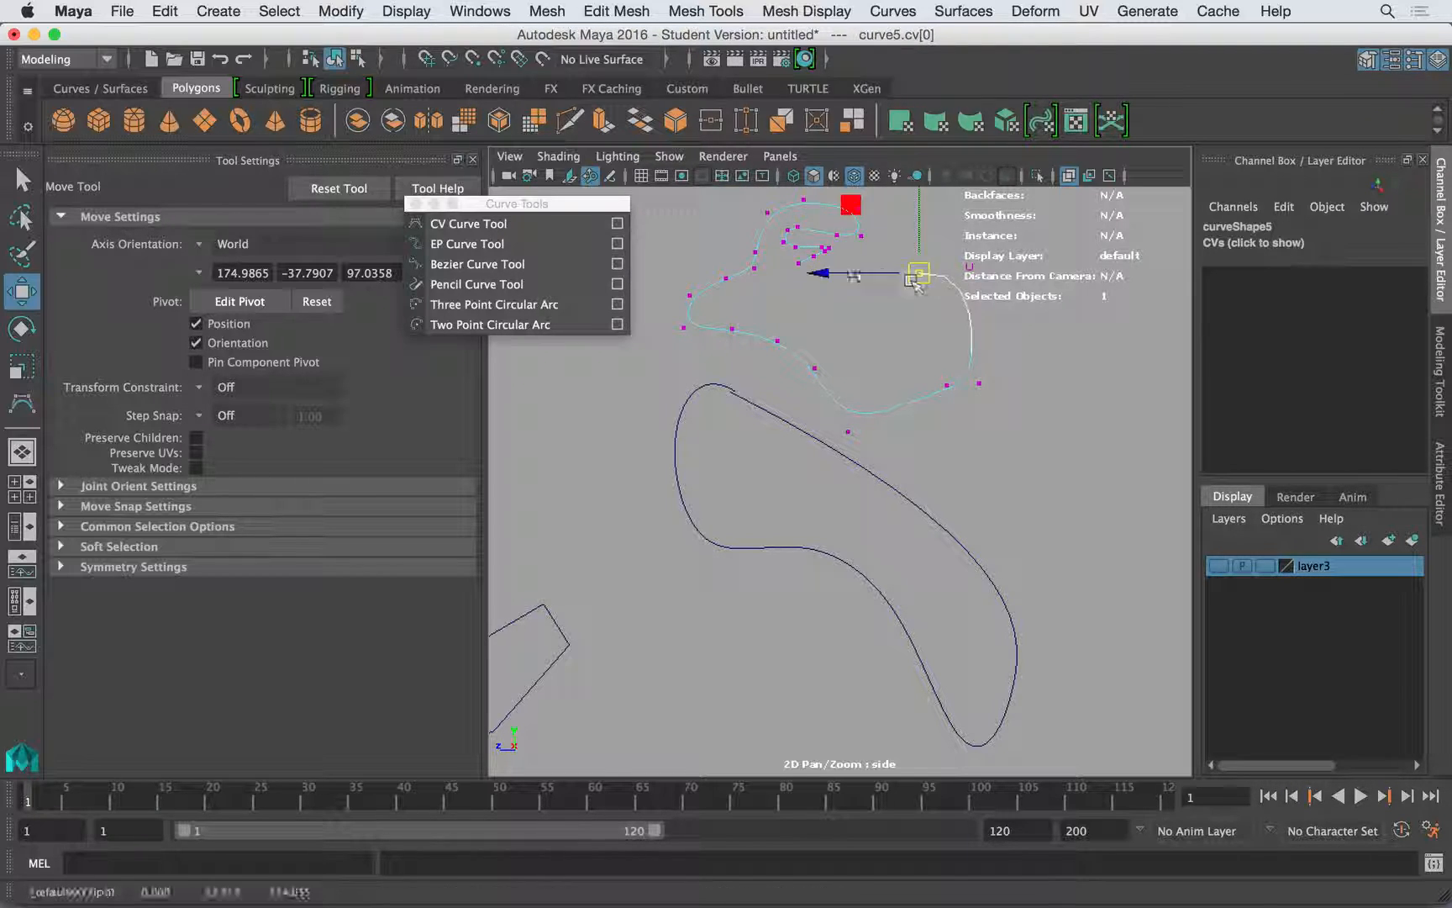
# - Pull the cubic curve's end control vertices across toward its start vertex to narrow the gap
pyautogui.click(797, 264)
pyautogui.click(803, 270)
pyautogui.moveTo(807, 274); pyautogui.dragTo(896, 294)
pyautogui.click(828, 252)
pyautogui.click(829, 262)
pyautogui.click(817, 257)
pyautogui.click(847, 257)
pyautogui.click(831, 248)
pyautogui.moveTo(831, 250); pyautogui.dragTo(899, 254)
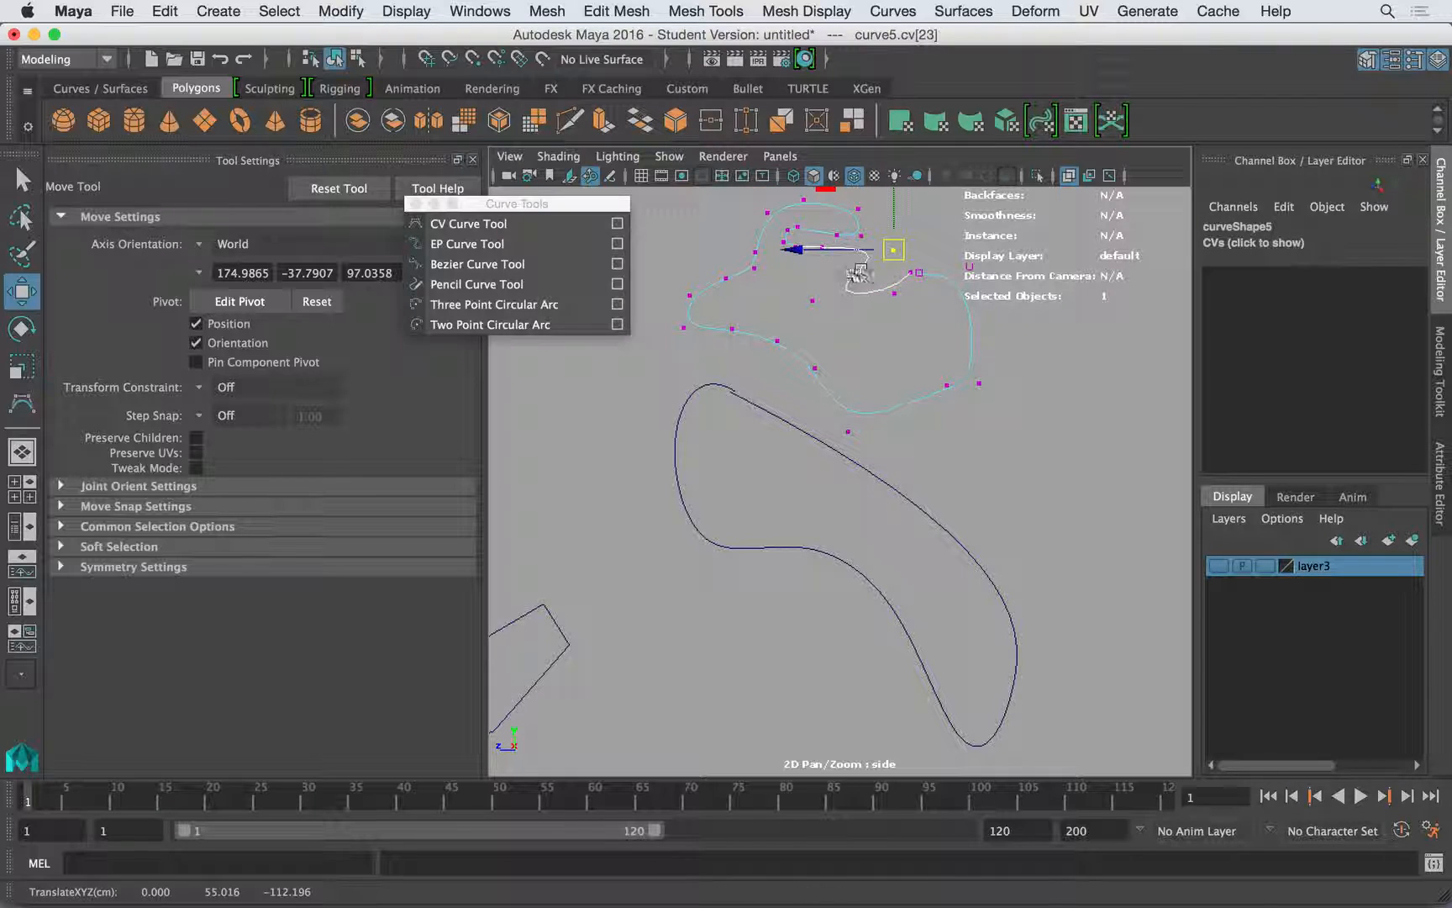
# - Reposition the inner control vertices near the end of the cubic curve to form a small folded notch
pyautogui.click(815, 301)
pyautogui.moveTo(816, 303); pyautogui.dragTo(848, 279)
pyautogui.click(888, 293)
pyautogui.click(813, 368)
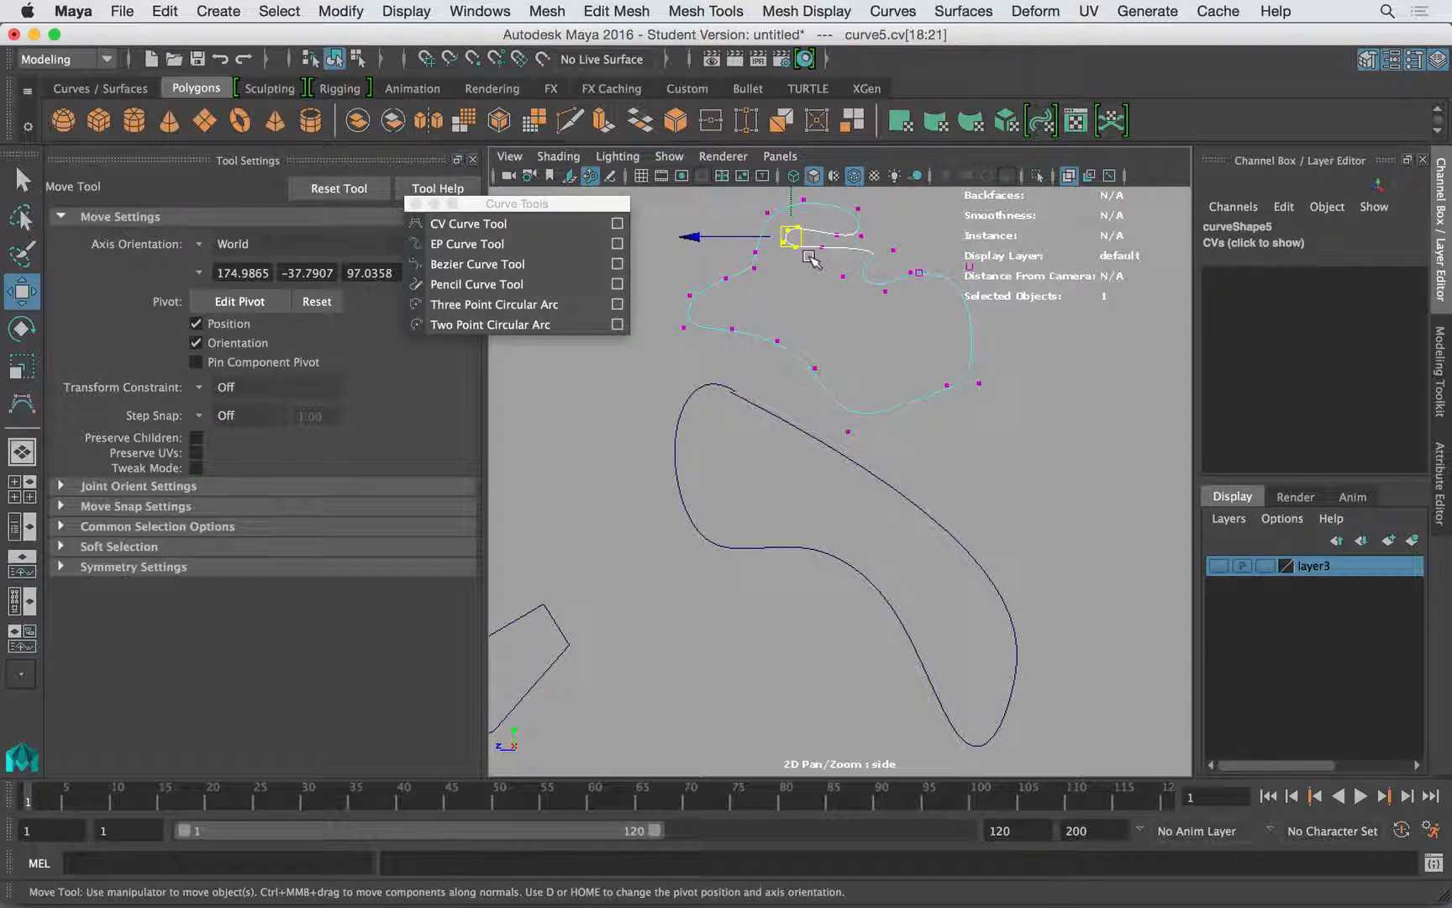
pyautogui.click(810, 256)
pyautogui.click(822, 248)
pyautogui.moveTo(822, 248); pyautogui.dragTo(827, 287)
pyautogui.click(843, 276)
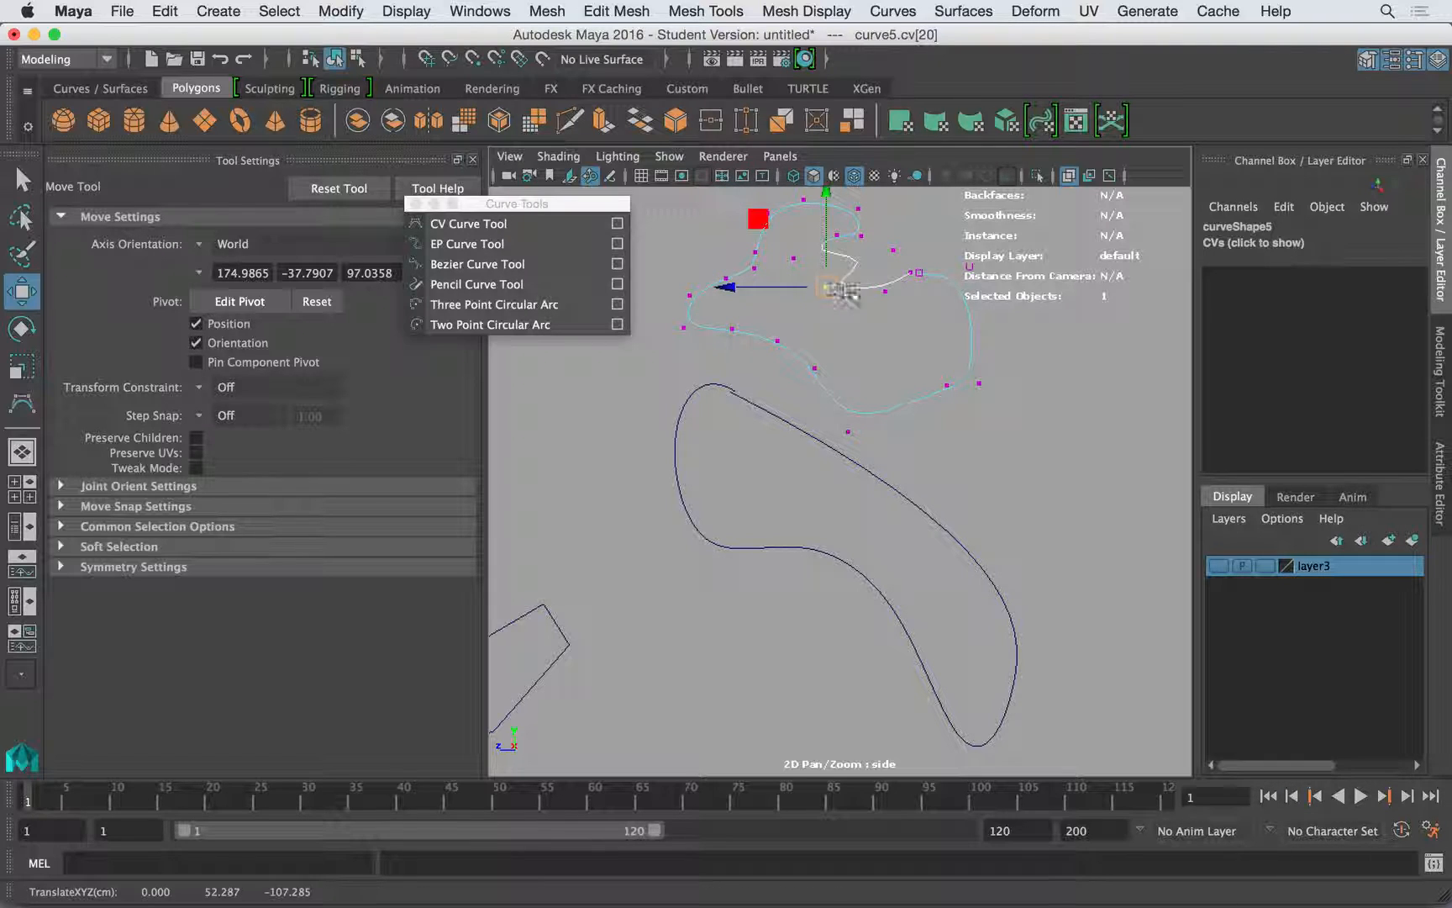
# - Show the Bezier curve's control vertices and reshape its concave lower edge by moving its anchor points and tangent handles
pyautogui.click(802, 428)
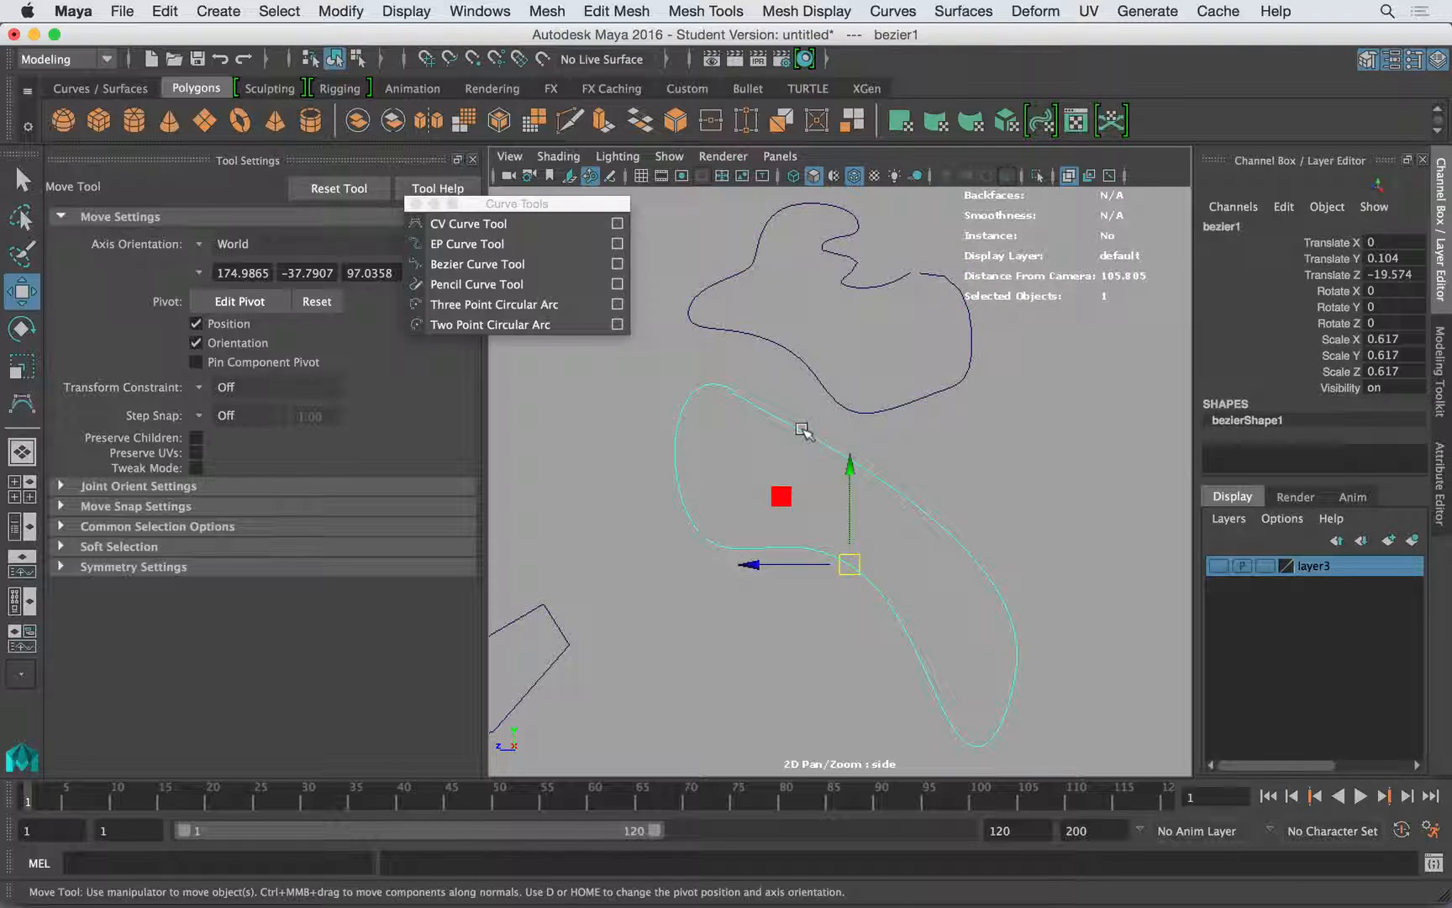
pyautogui.moveTo(805, 426); pyautogui.dragTo(727, 395, button='right')
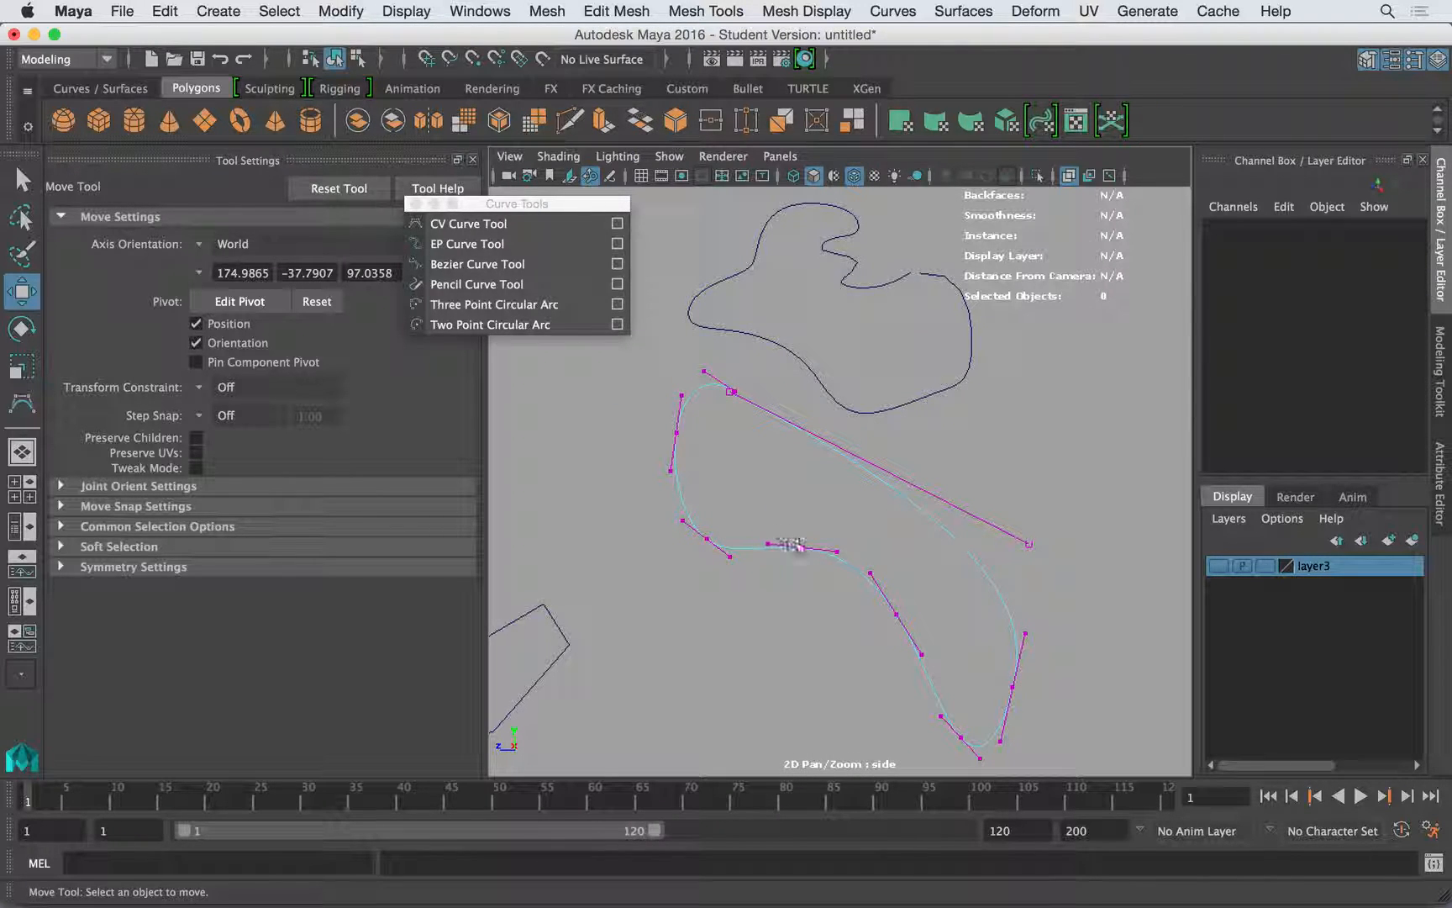
pyautogui.moveTo(792, 535); pyautogui.dragTo(855, 535)
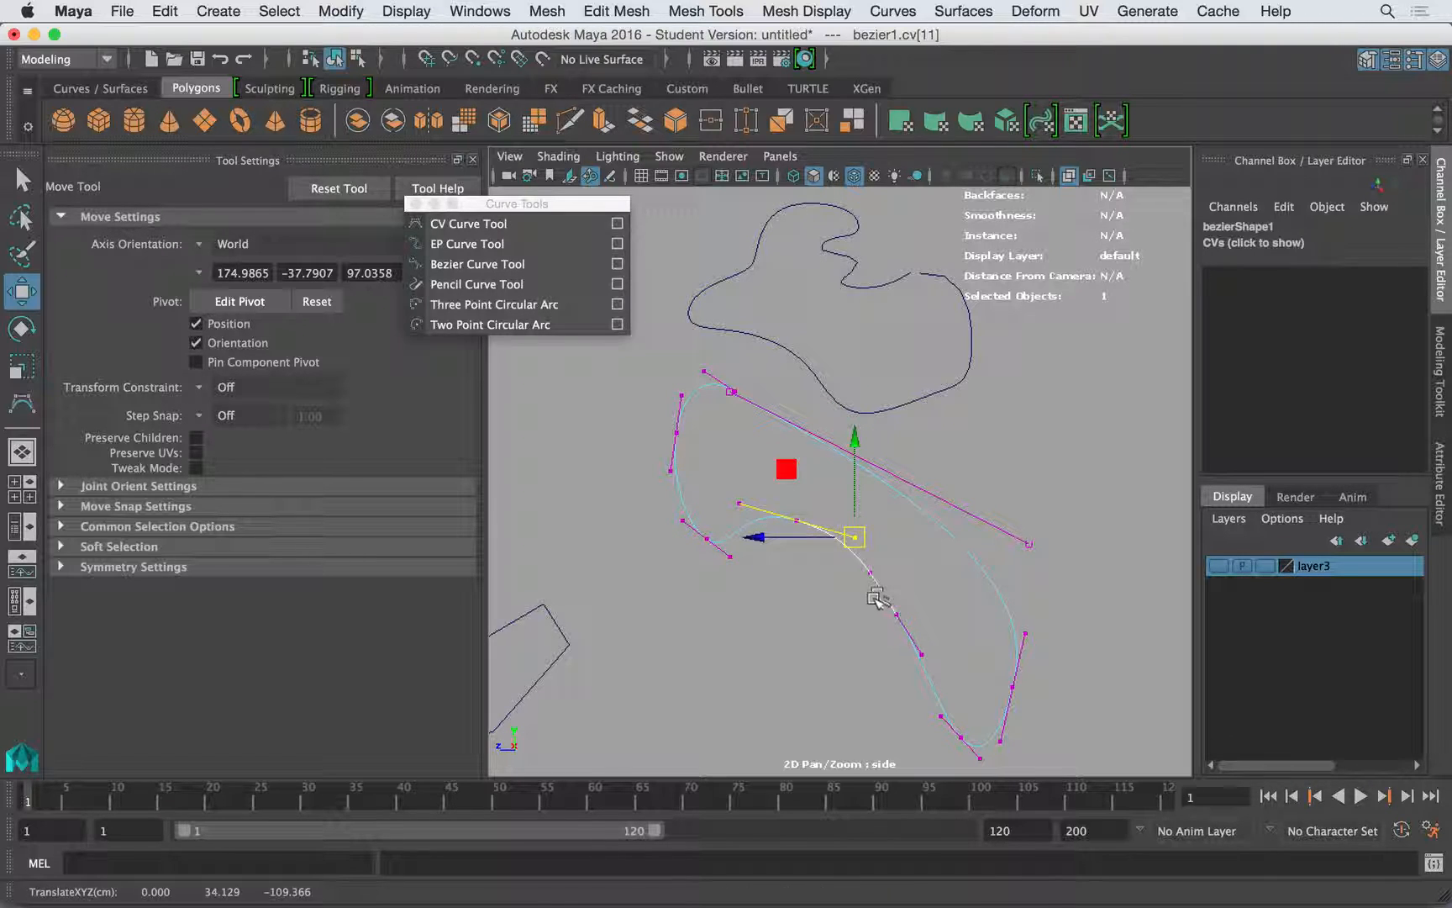
pyautogui.click(897, 613)
pyautogui.moveTo(897, 613); pyautogui.dragTo(933, 611)
pyautogui.click(928, 611)
pyautogui.click(901, 572)
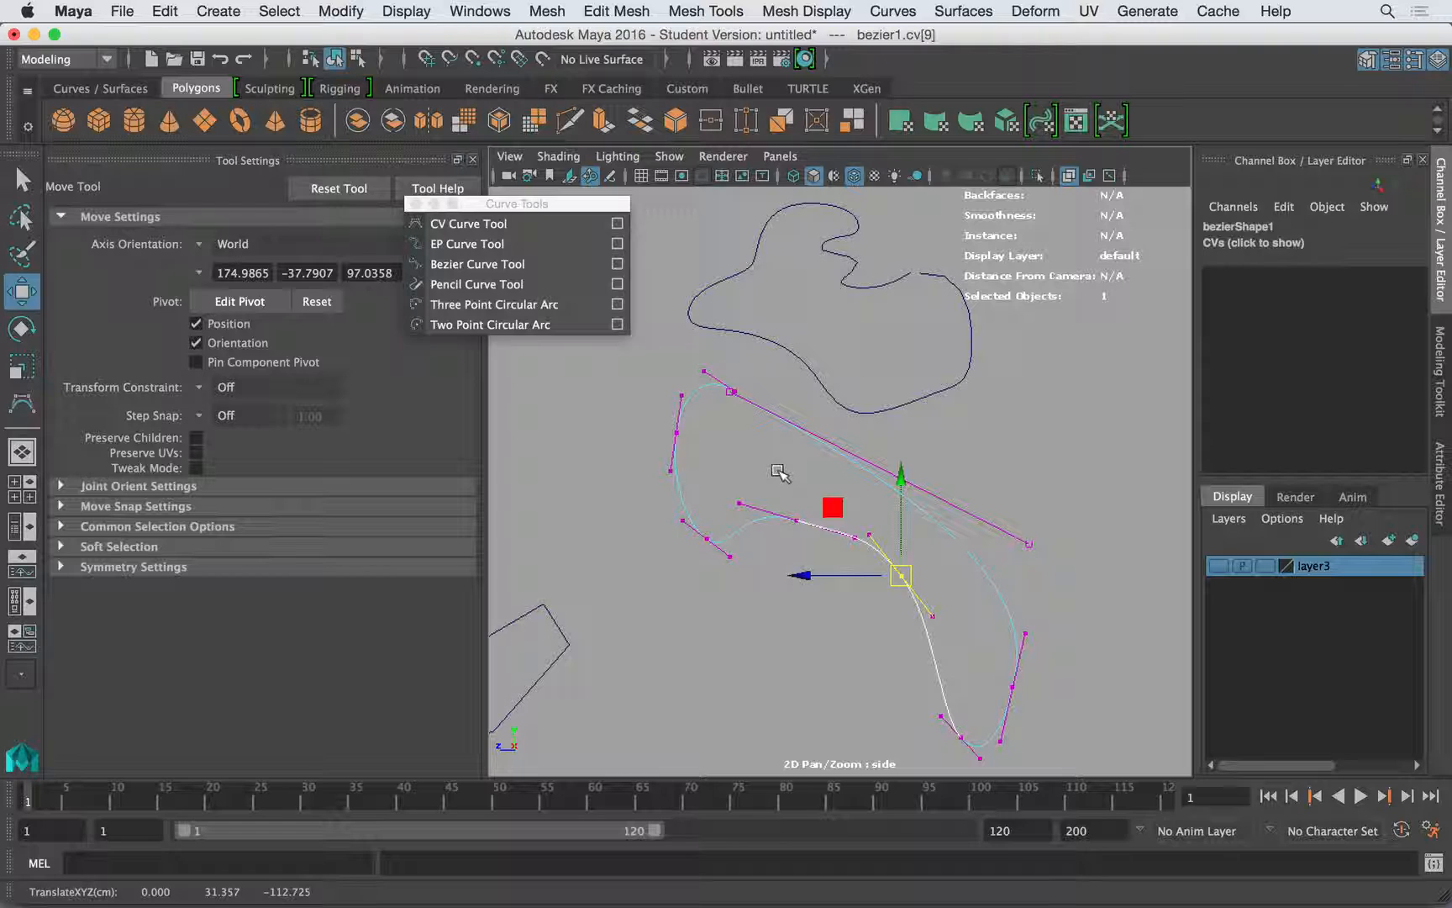
# - Return the Bezier curve to object mode and move both smooth curves directly above the group of linear curves
pyautogui.moveTo(787, 387); pyautogui.dragTo(912, 353, button='right')
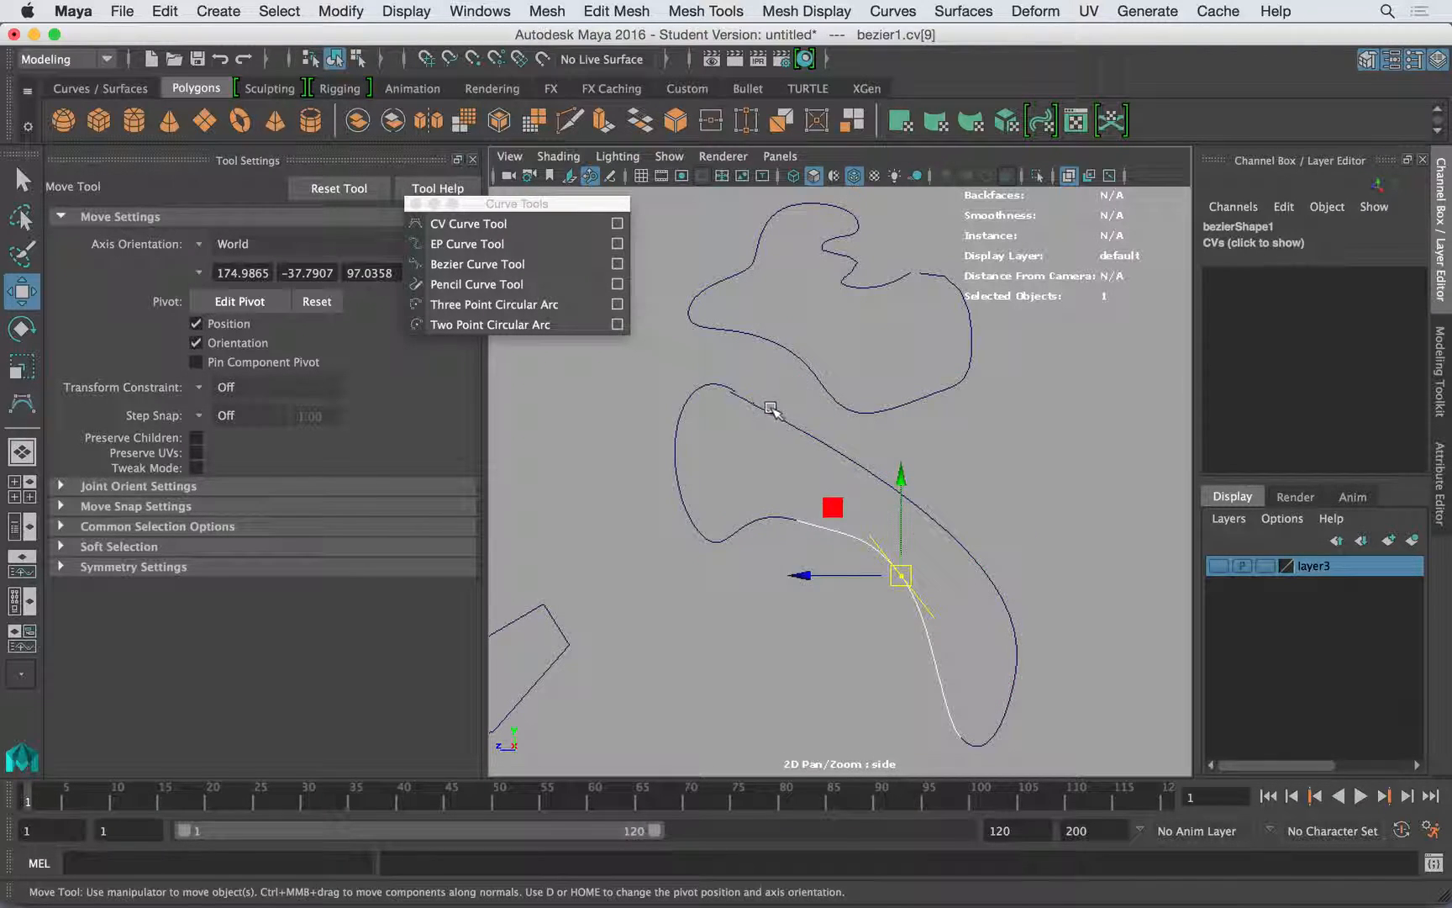
pyautogui.click(774, 408)
pyautogui.click(847, 397)
pyautogui.scroll(5, 829, 412)
pyautogui.scroll(-10, 828, 412)
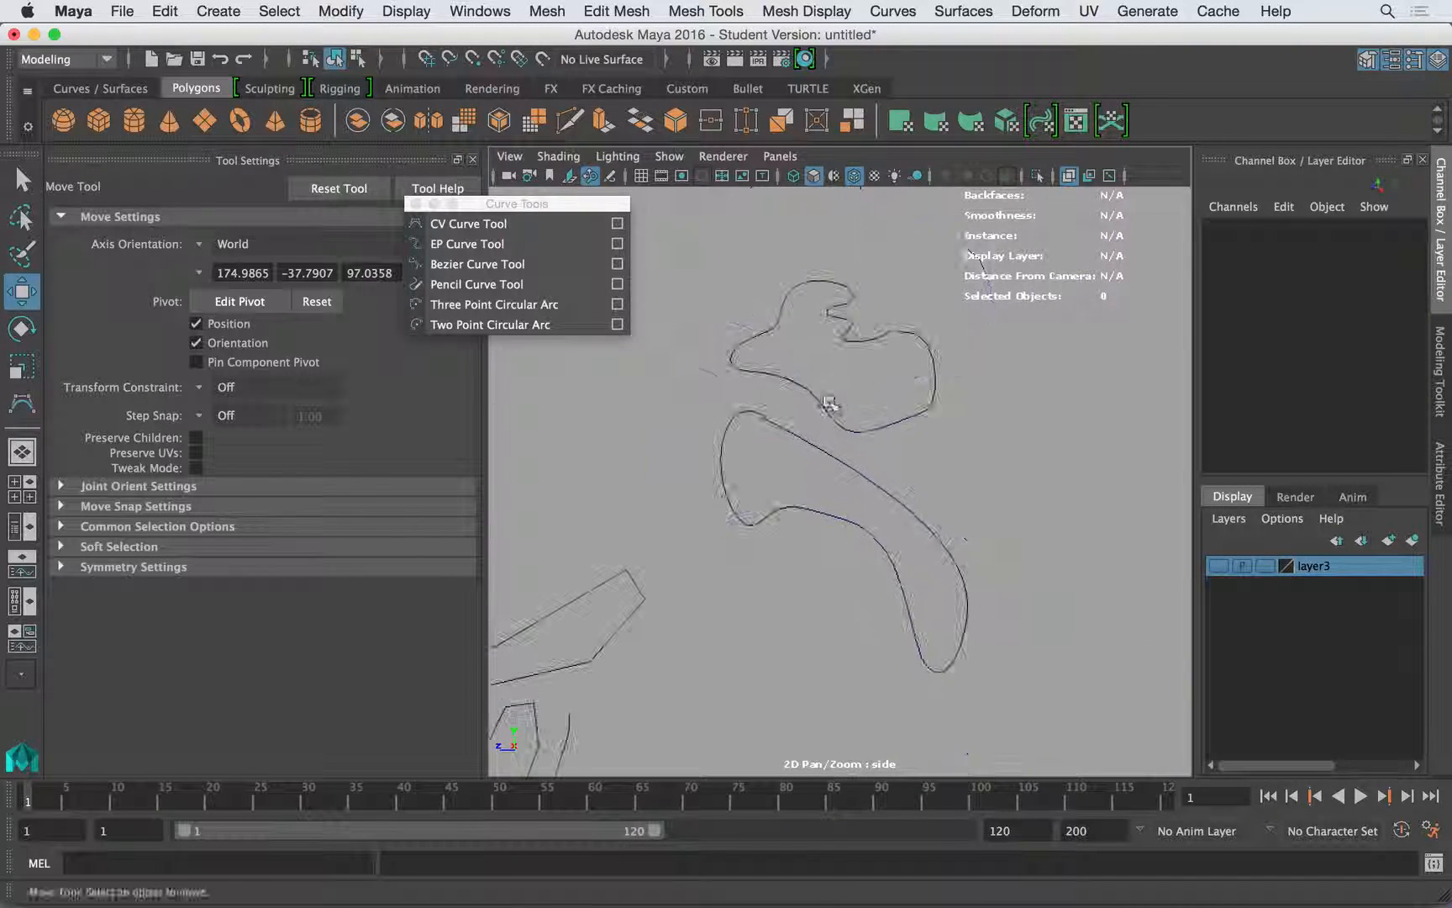
pyautogui.moveTo(854, 437); pyautogui.dragTo(746, 481)
pyautogui.click(782, 647)
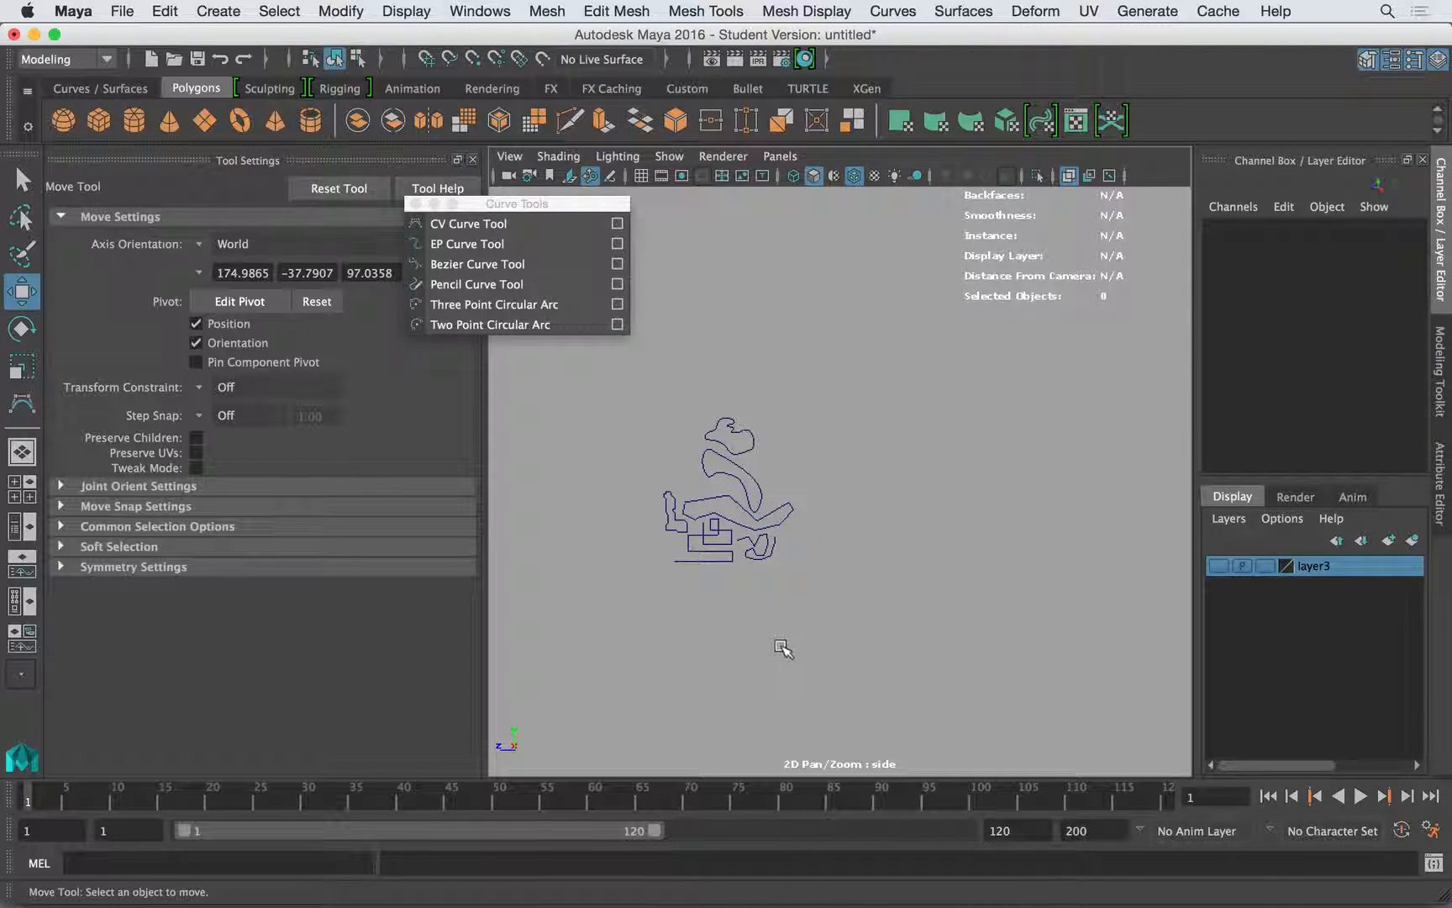
pyautogui.moveTo(697, 558); pyautogui.dragTo(693, 519)
pyautogui.click(747, 442)
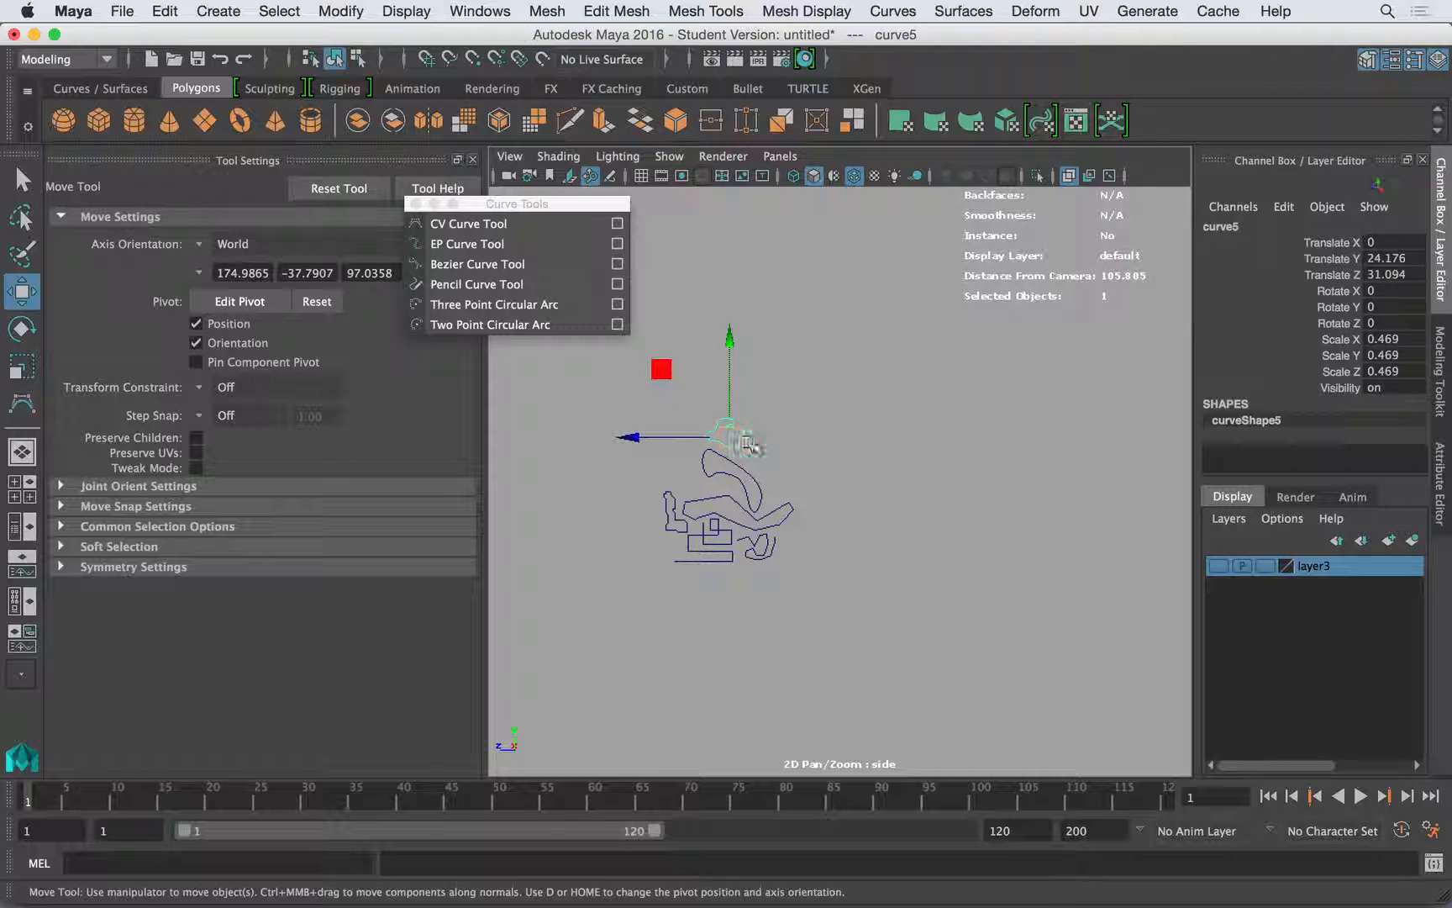
pyautogui.moveTo(748, 484); pyautogui.dragTo(651, 435)
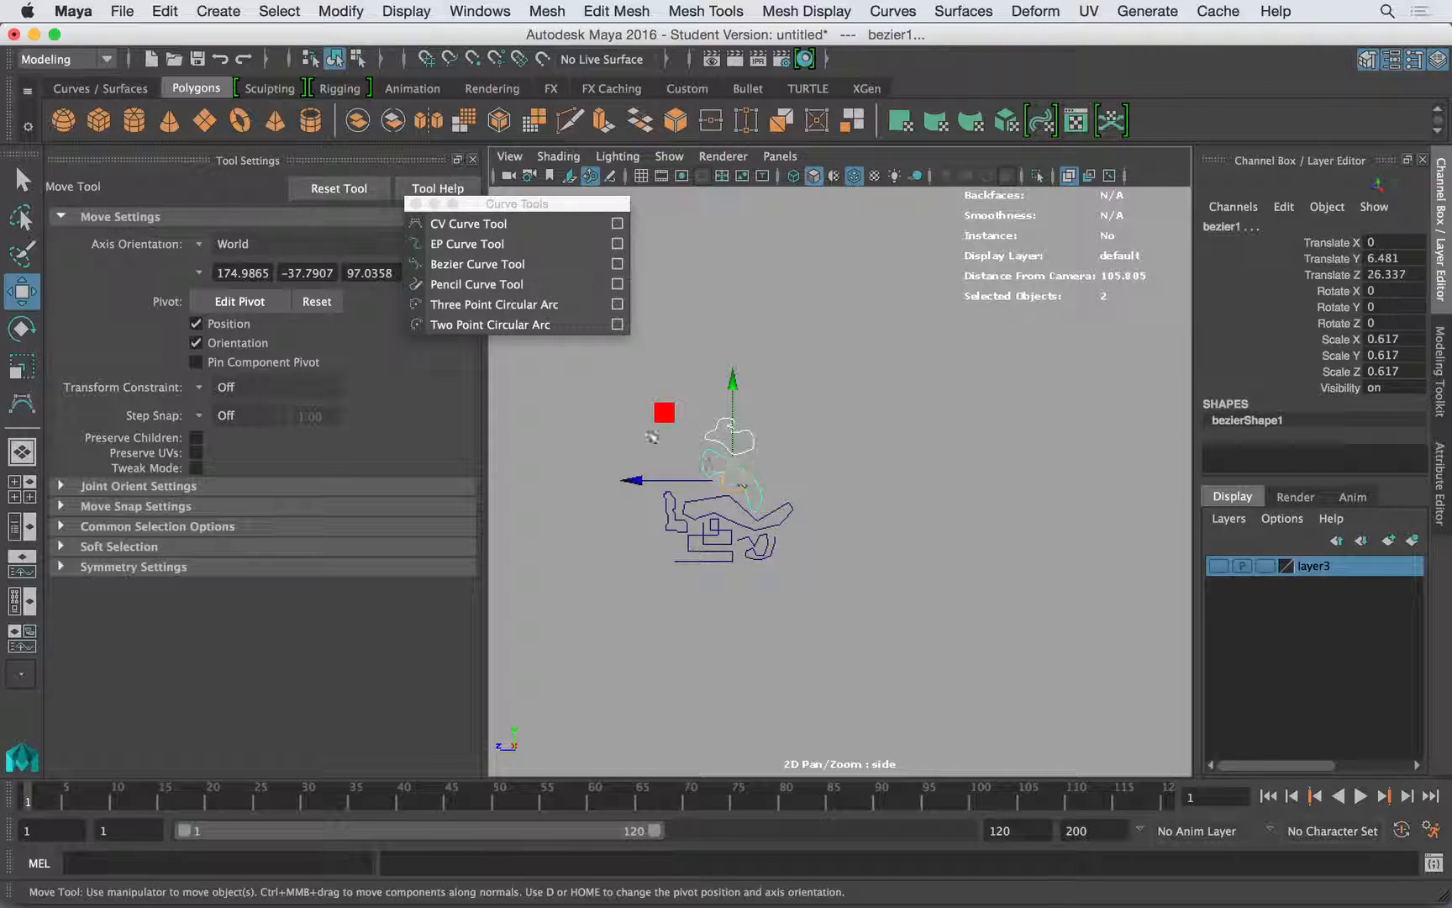
# - Draw an open spiral curve with the CV Curve Tool at degree 5 in the empty area beside the existing curves
pyautogui.click(464, 223)
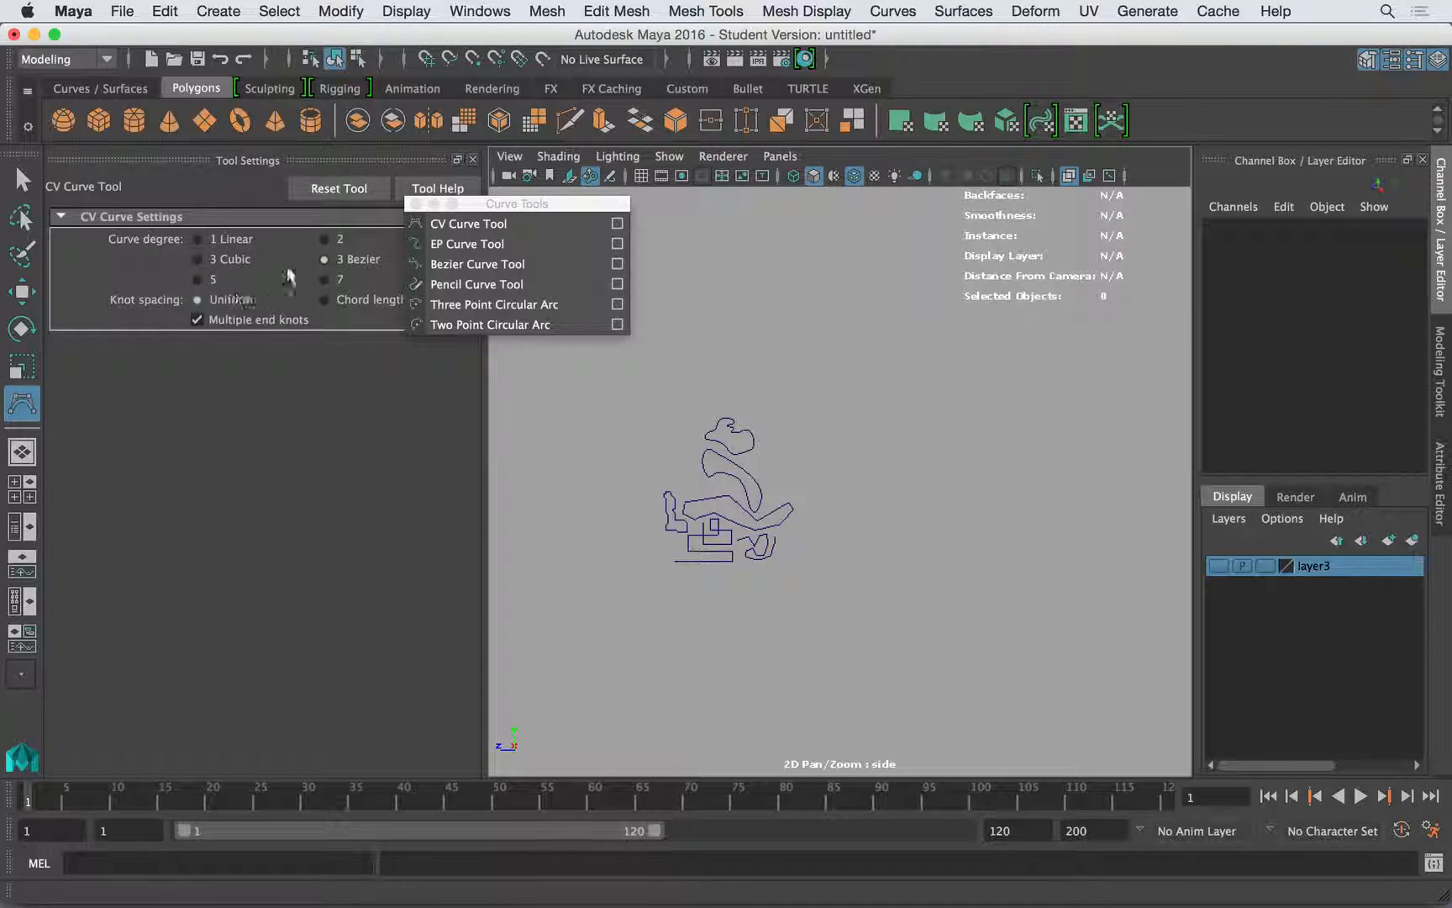
pyautogui.moveTo(477, 205); pyautogui.dragTo(573, 206)
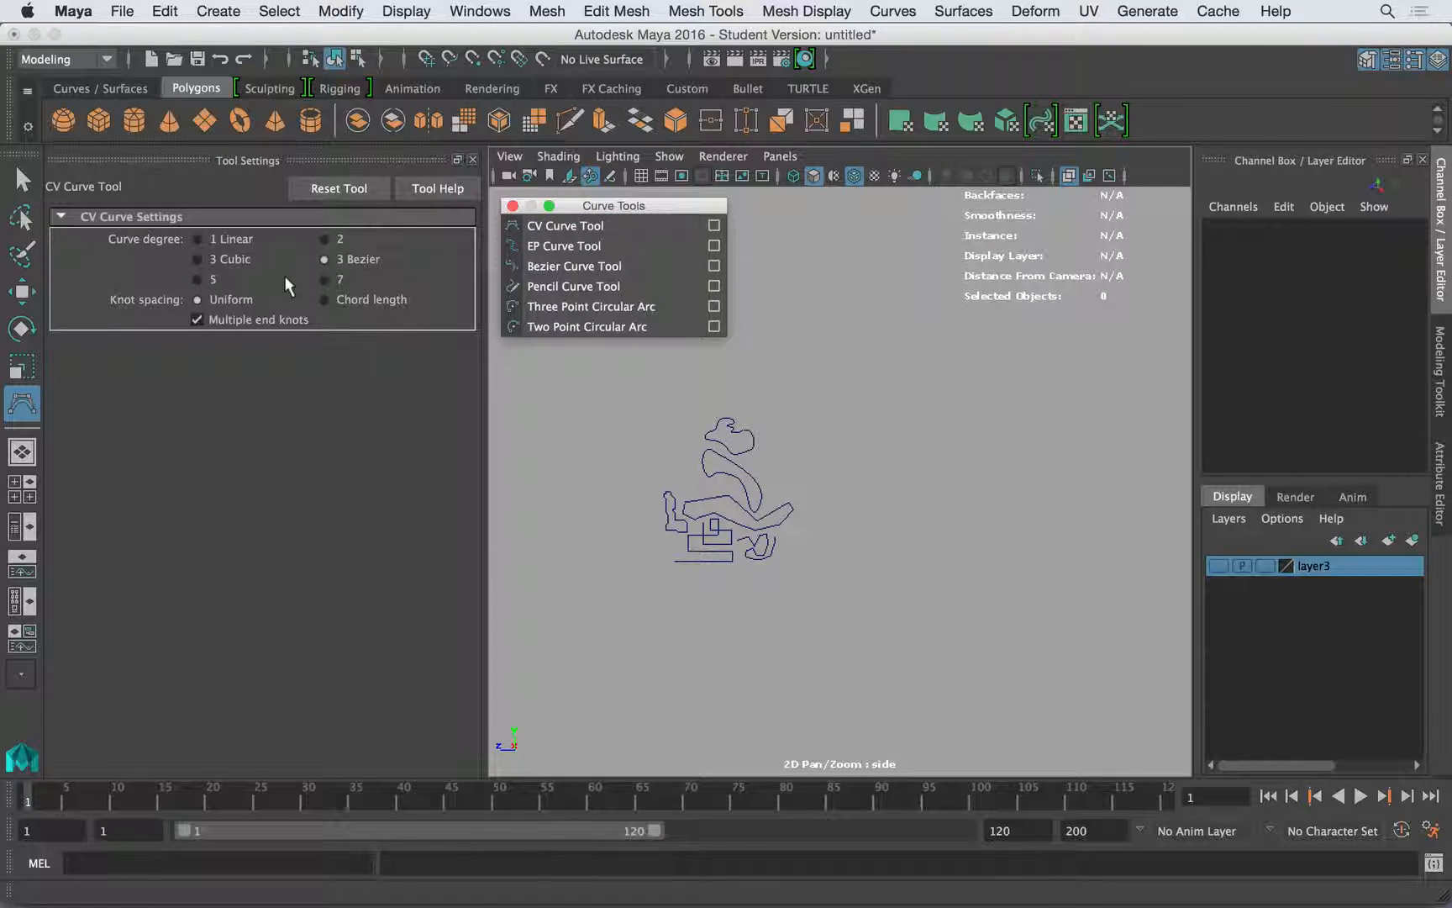
pyautogui.click(209, 281)
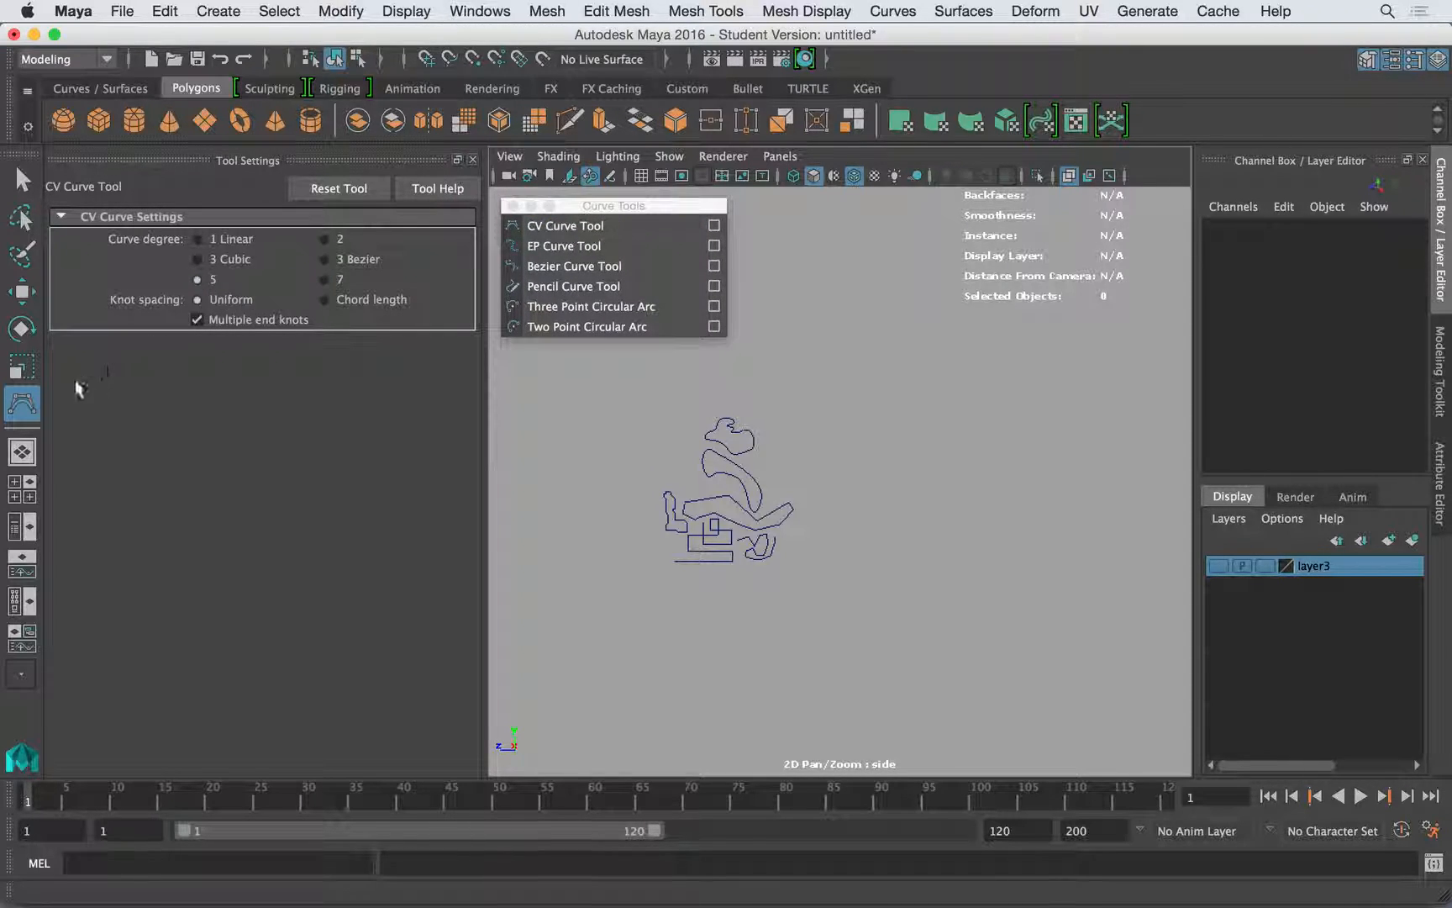
pyautogui.click(560, 231)
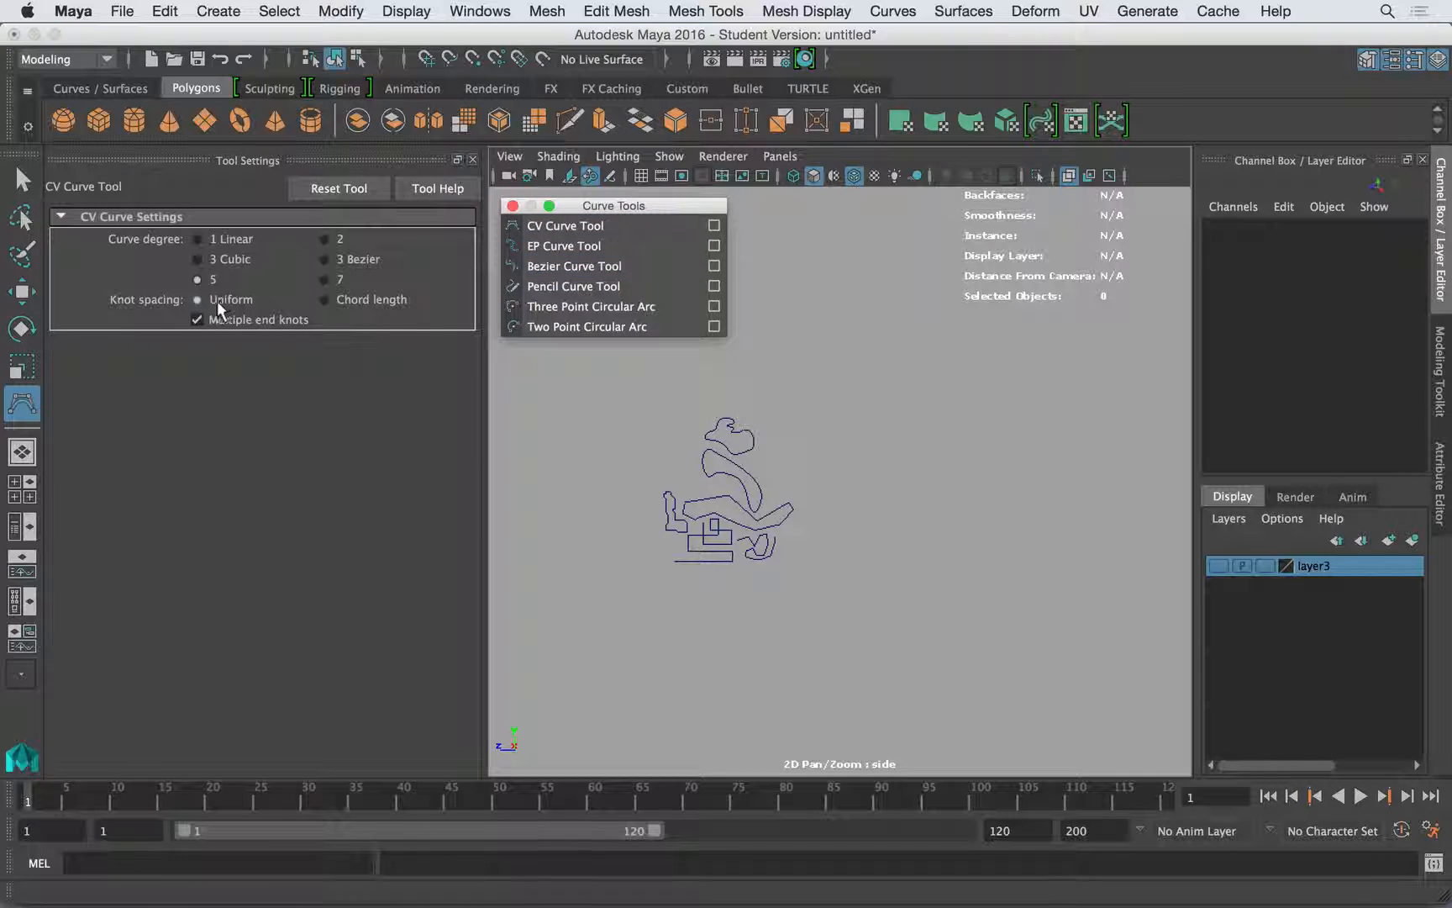
pyautogui.click(1002, 376)
pyautogui.click(1067, 433)
pyautogui.click(1062, 547)
pyautogui.click(1018, 600)
pyautogui.click(924, 595)
pyautogui.click(889, 515)
pyautogui.click(918, 399)
pyautogui.click(960, 403)
pyautogui.click(988, 441)
pyautogui.click(992, 500)
pyautogui.press('w')
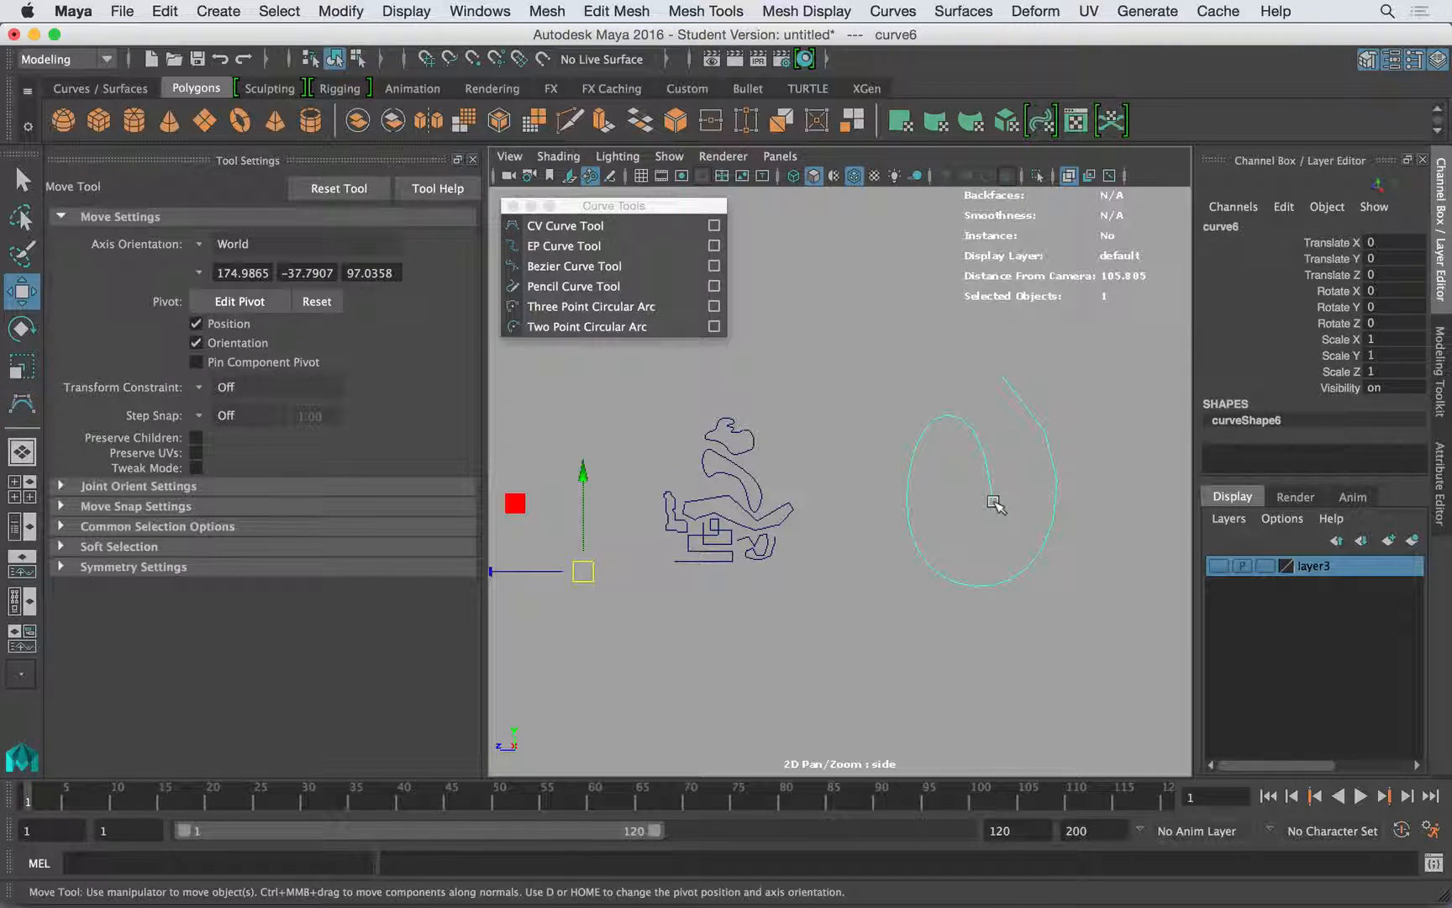
# - Draw a narrow U-shaped curve of eight points with the CV Curve Tool at degree 7 next to the spiral
pyautogui.click(22, 404)
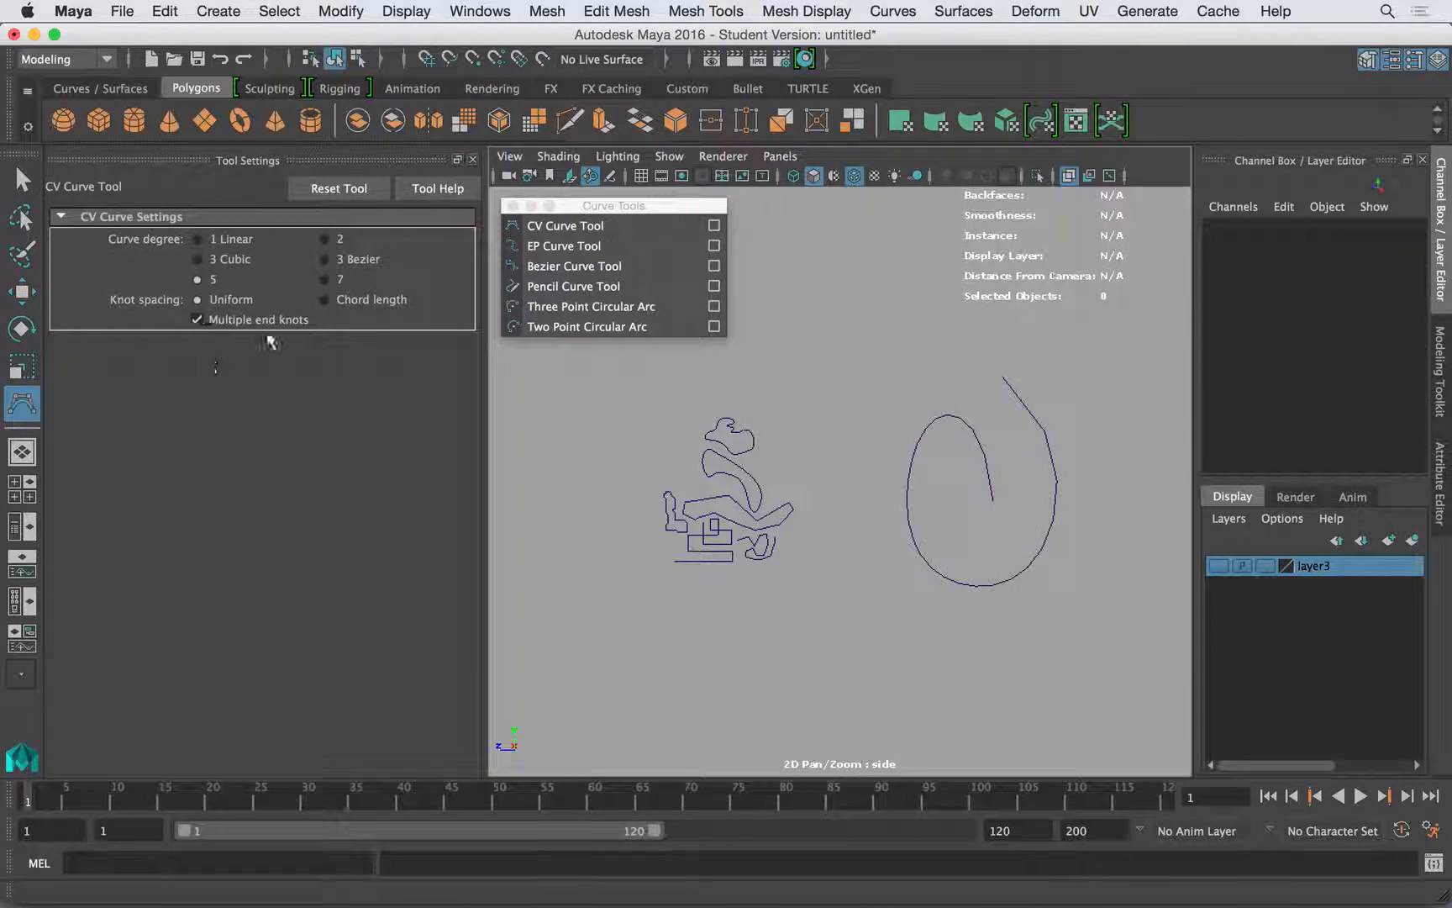
pyautogui.click(325, 279)
pyautogui.click(869, 315)
pyautogui.click(883, 362)
pyautogui.click(876, 452)
pyautogui.click(855, 516)
pyautogui.click(825, 492)
pyautogui.click(808, 383)
pyautogui.click(823, 336)
pyautogui.click(836, 342)
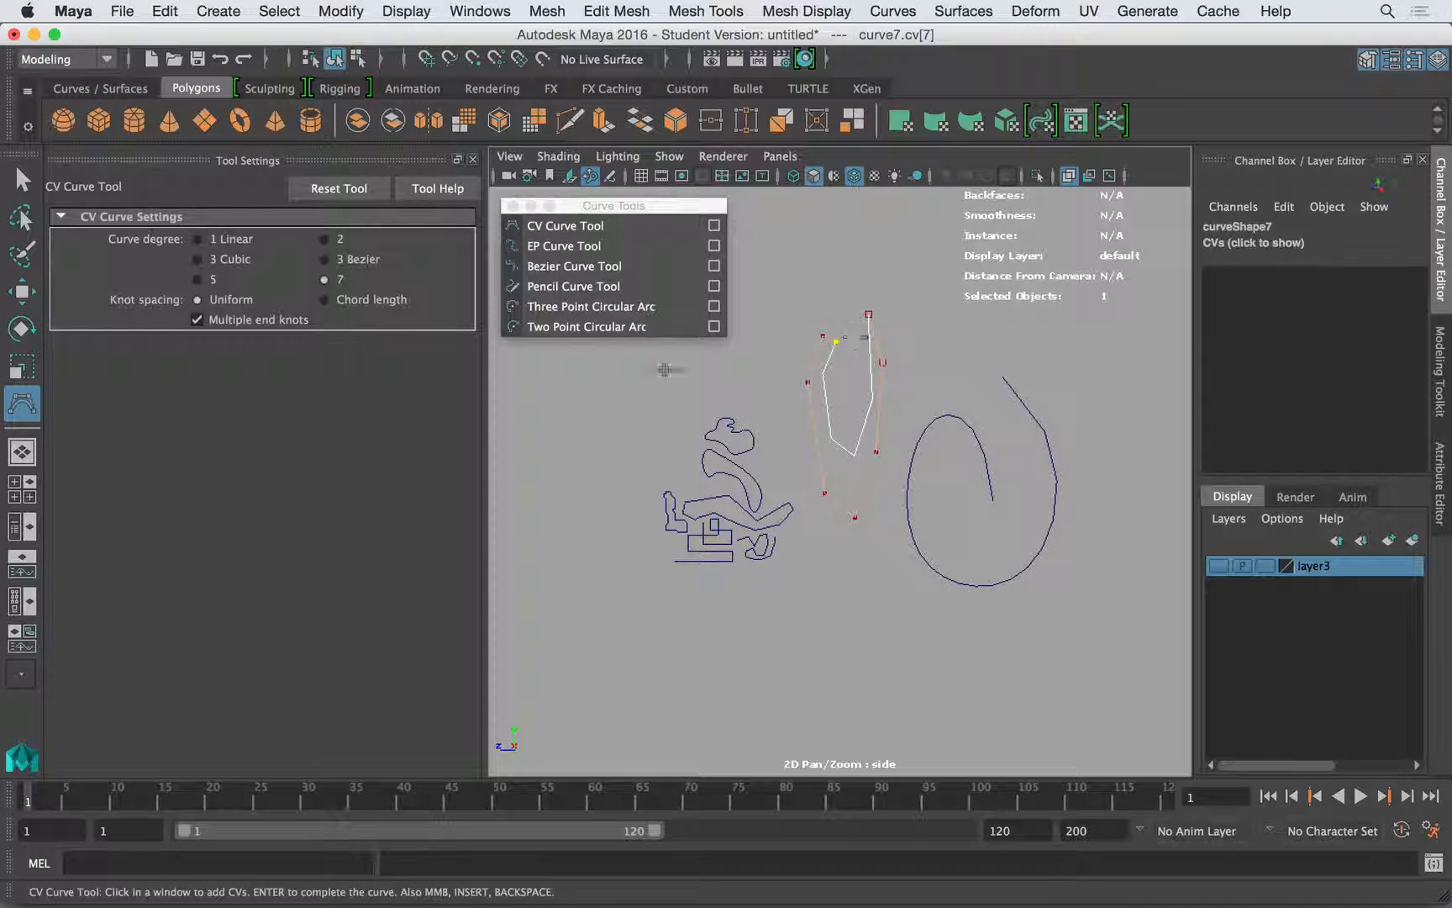
# - Delete the degree 5 spiral and the degree 7 curve
pyautogui.click(22, 179)
pyautogui.moveTo(1042, 630); pyautogui.dragTo(863, 396)
pyautogui.press('Delete')
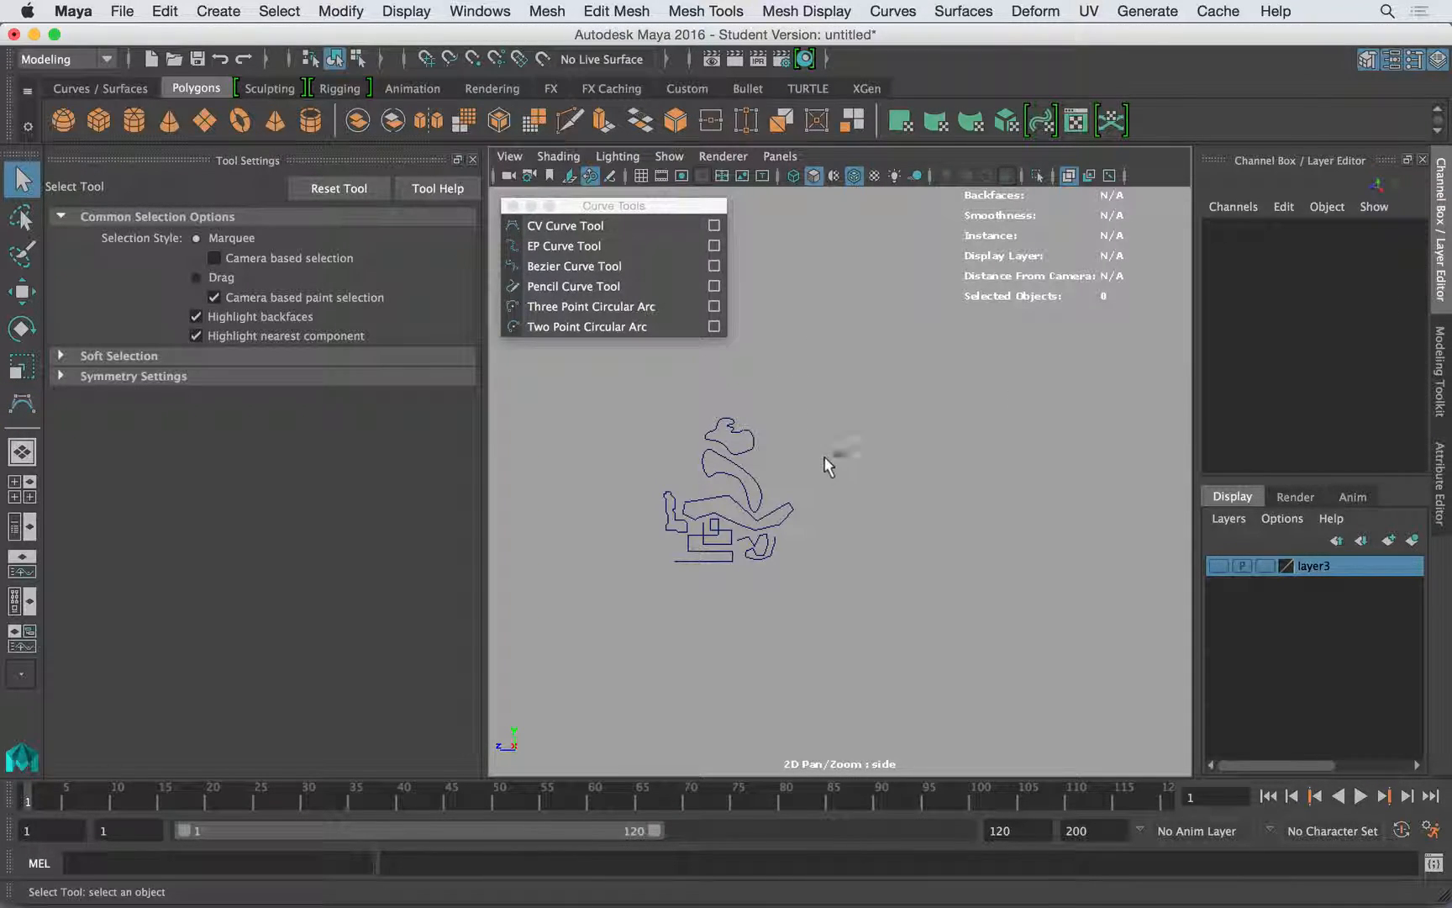
# - Draw a long open winding curve with the CV Curve Tool at degree 3 Cubic, looping across the existing curves
pyautogui.keyDown('alt'); pyautogui.moveTo(854, 459); pyautogui.dragTo(931, 450, button='middle'); pyautogui.keyUp('alt')
pyautogui.scroll(8, 879, 455)
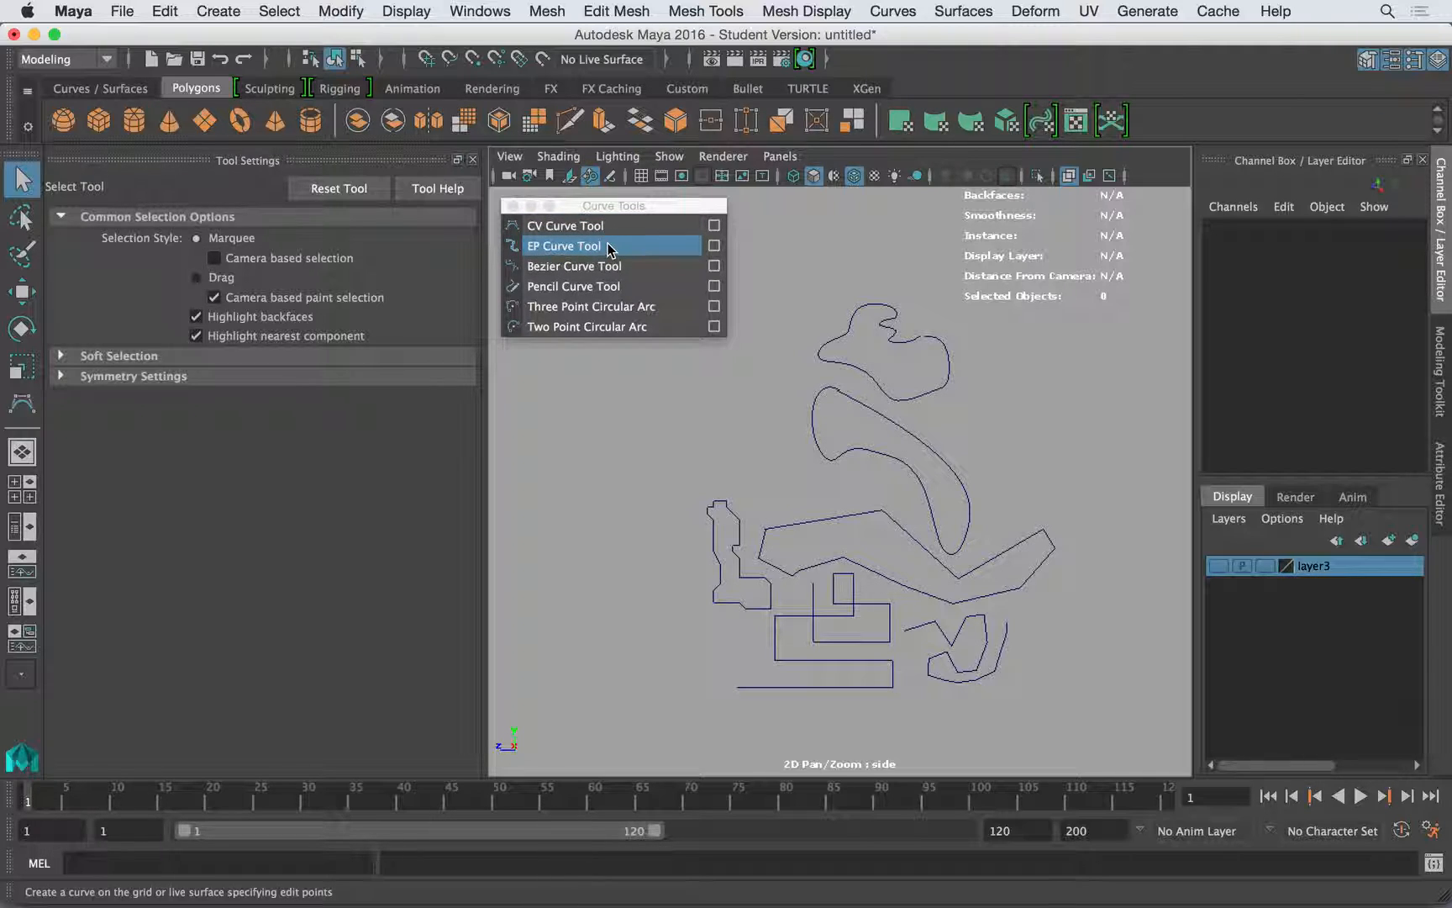
pyautogui.click(594, 227)
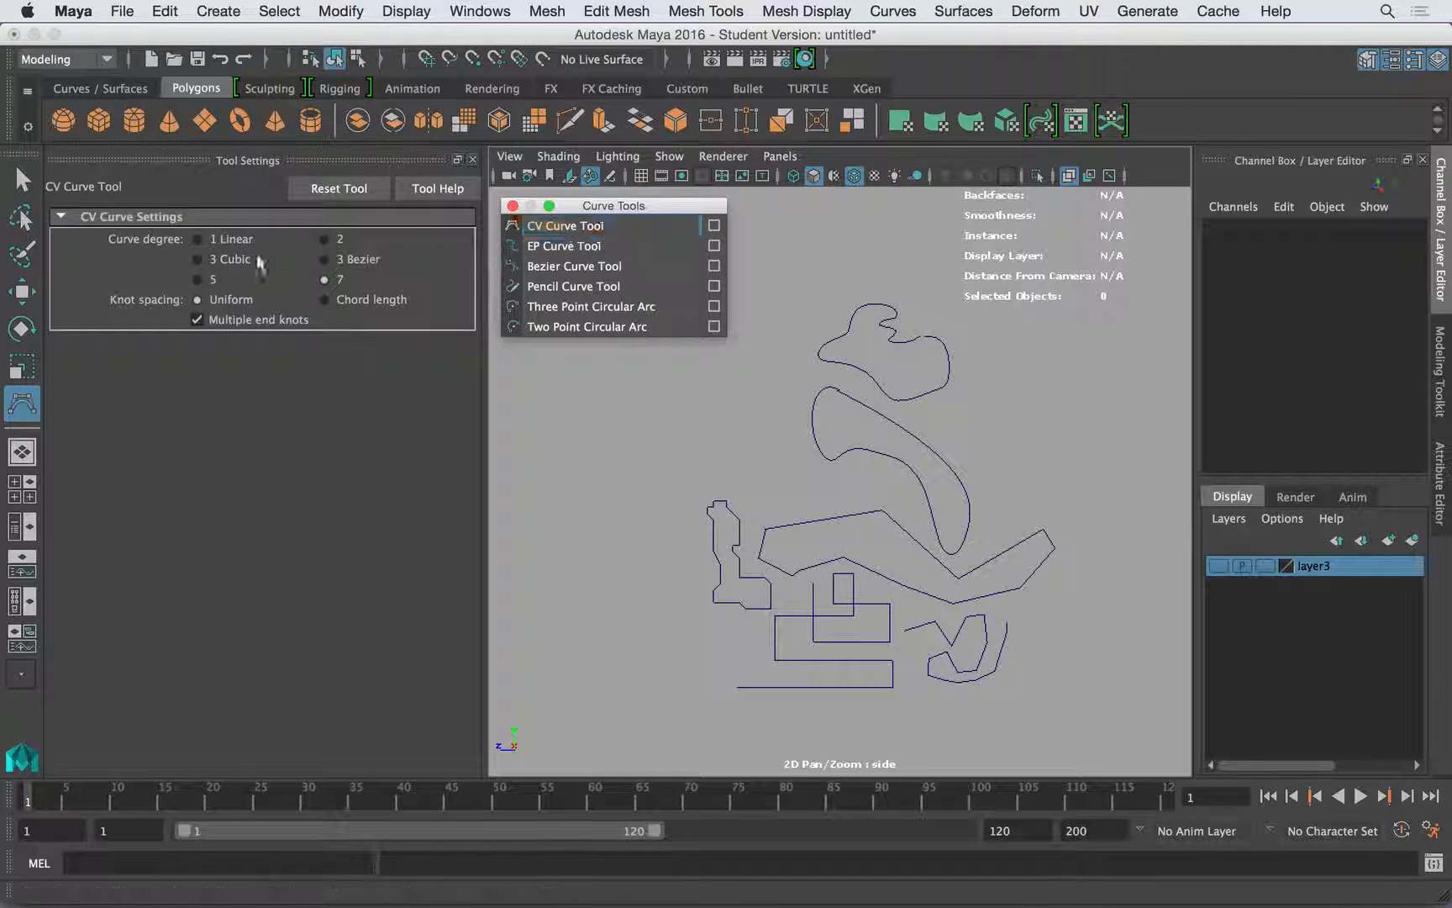
pyautogui.click(231, 257)
pyautogui.click(626, 392)
pyautogui.click(557, 516)
pyautogui.click(583, 591)
pyautogui.click(619, 645)
pyautogui.moveTo(623, 655); pyautogui.dragTo(712, 438)
pyautogui.click(774, 389)
pyautogui.click(780, 263)
pyautogui.moveTo(875, 364); pyautogui.dragTo(877, 328)
pyautogui.moveTo(869, 408); pyautogui.dragTo(812, 406)
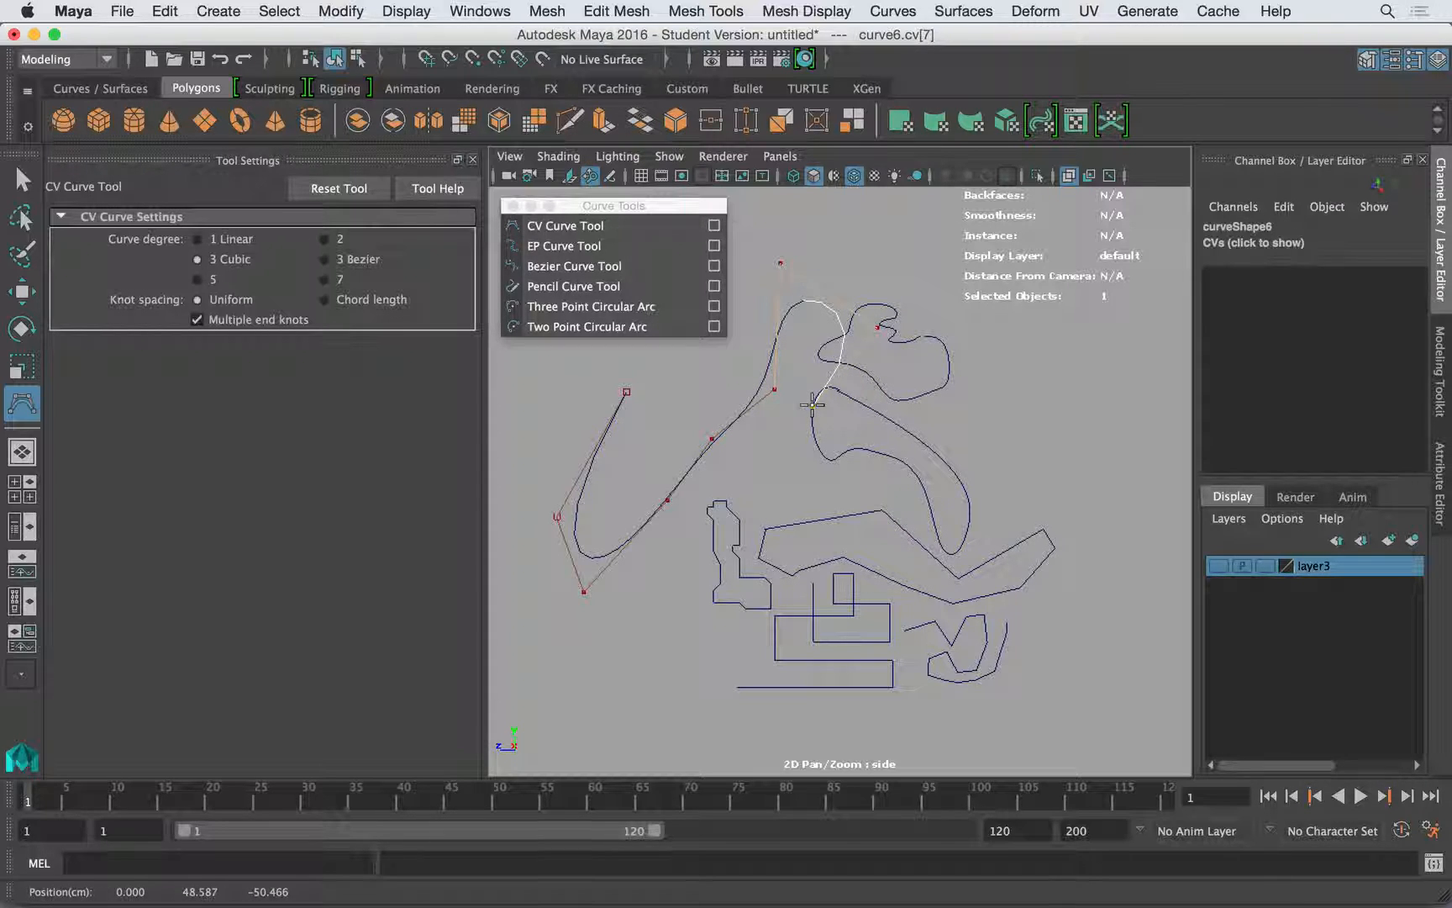
pyautogui.click(713, 442)
pyautogui.click(684, 554)
pyautogui.click(753, 603)
pyautogui.moveTo(797, 598); pyautogui.dragTo(819, 603)
pyautogui.click(818, 604)
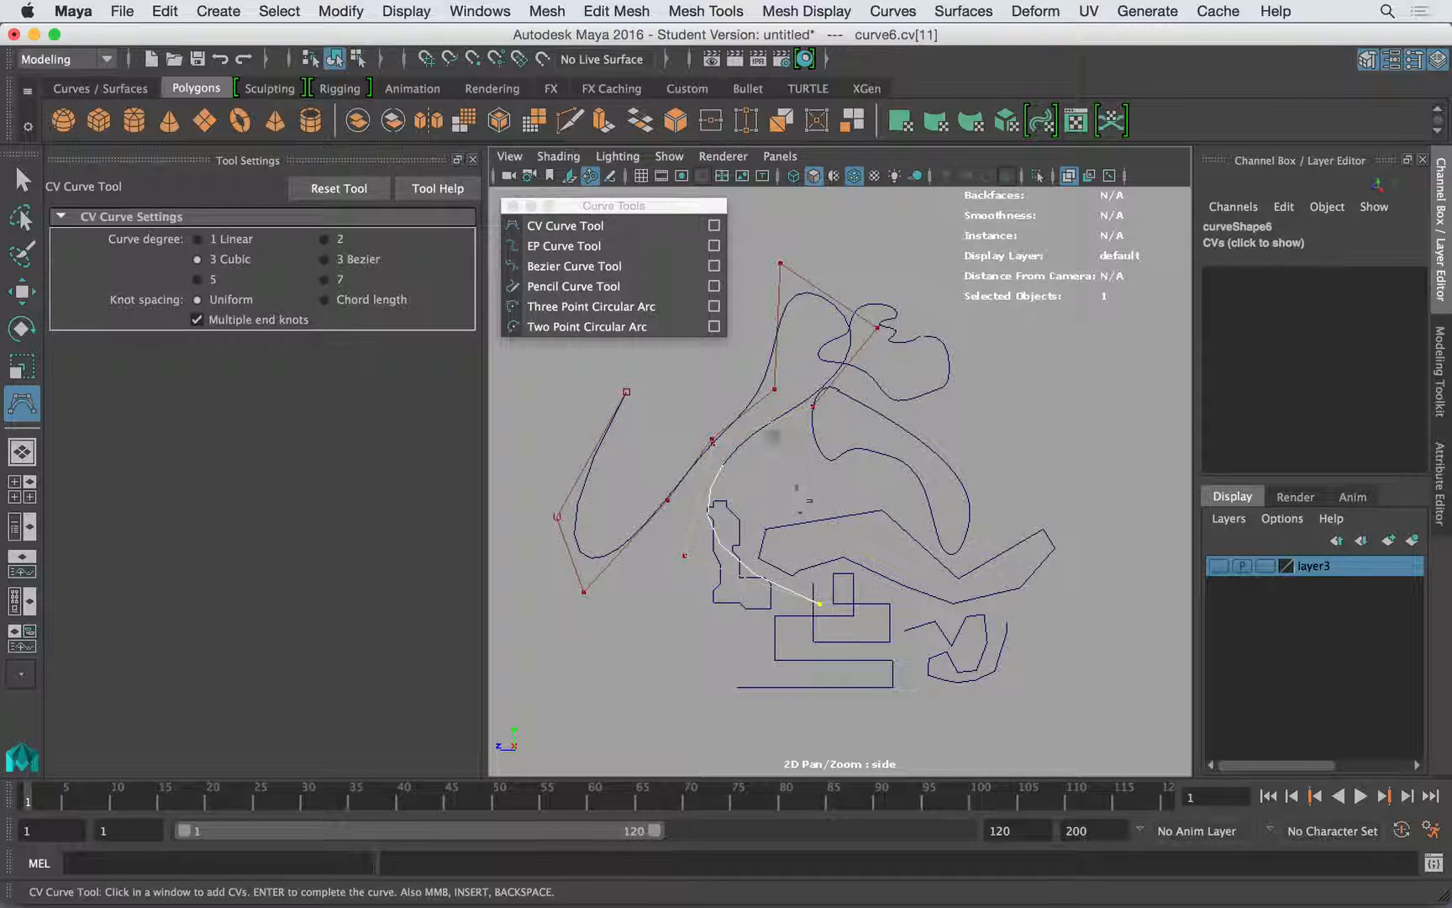
pyautogui.press('q')
pyautogui.press('w')
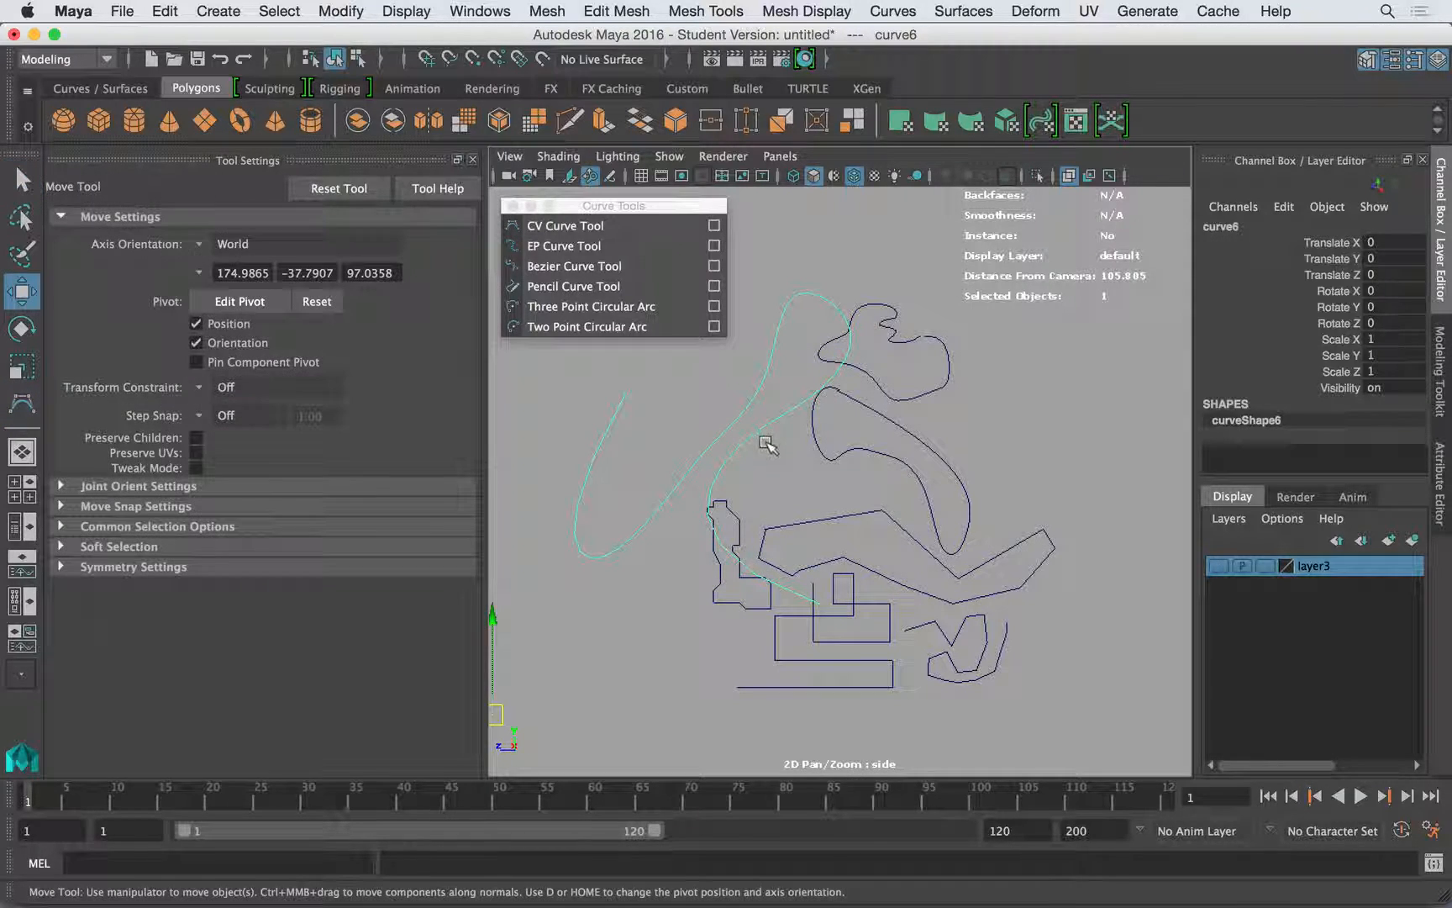
# - Center the pivot of the winding cubic curve, move it beside the group of curves, and deselect it
pyautogui.scroll(5, 747, 420)
pyautogui.scroll(-10, 746, 419)
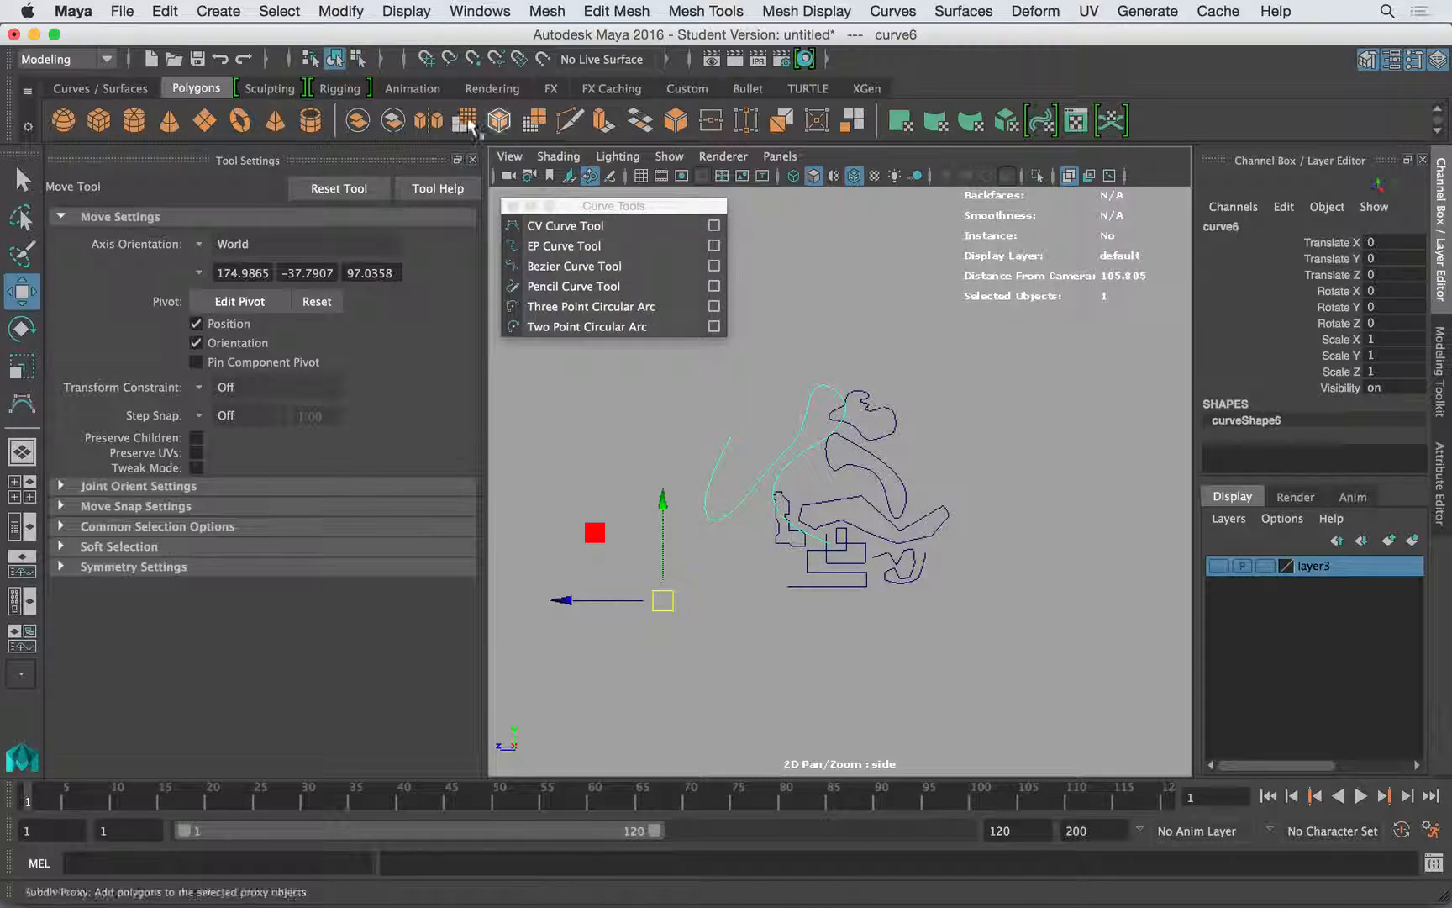
pyautogui.click(280, 11)
pyautogui.click(370, 136)
pyautogui.moveTo(776, 458); pyautogui.dragTo(706, 500)
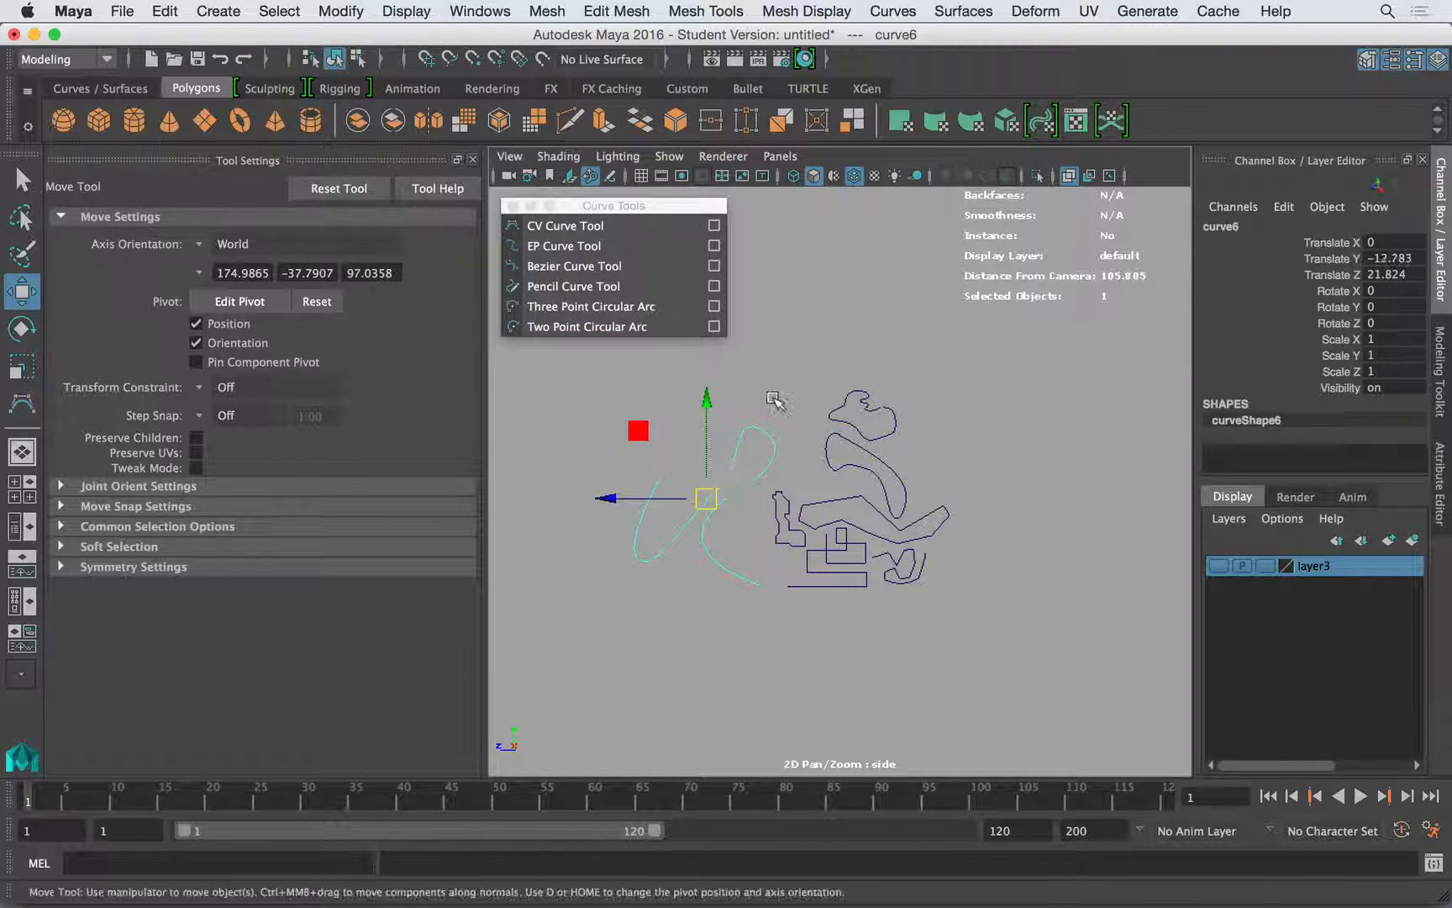
pyautogui.click(778, 405)
# - Draw a long open winding curve with the EP Curve Tool at degree 3 Cubic above the existing curves
pyautogui.click(22, 403)
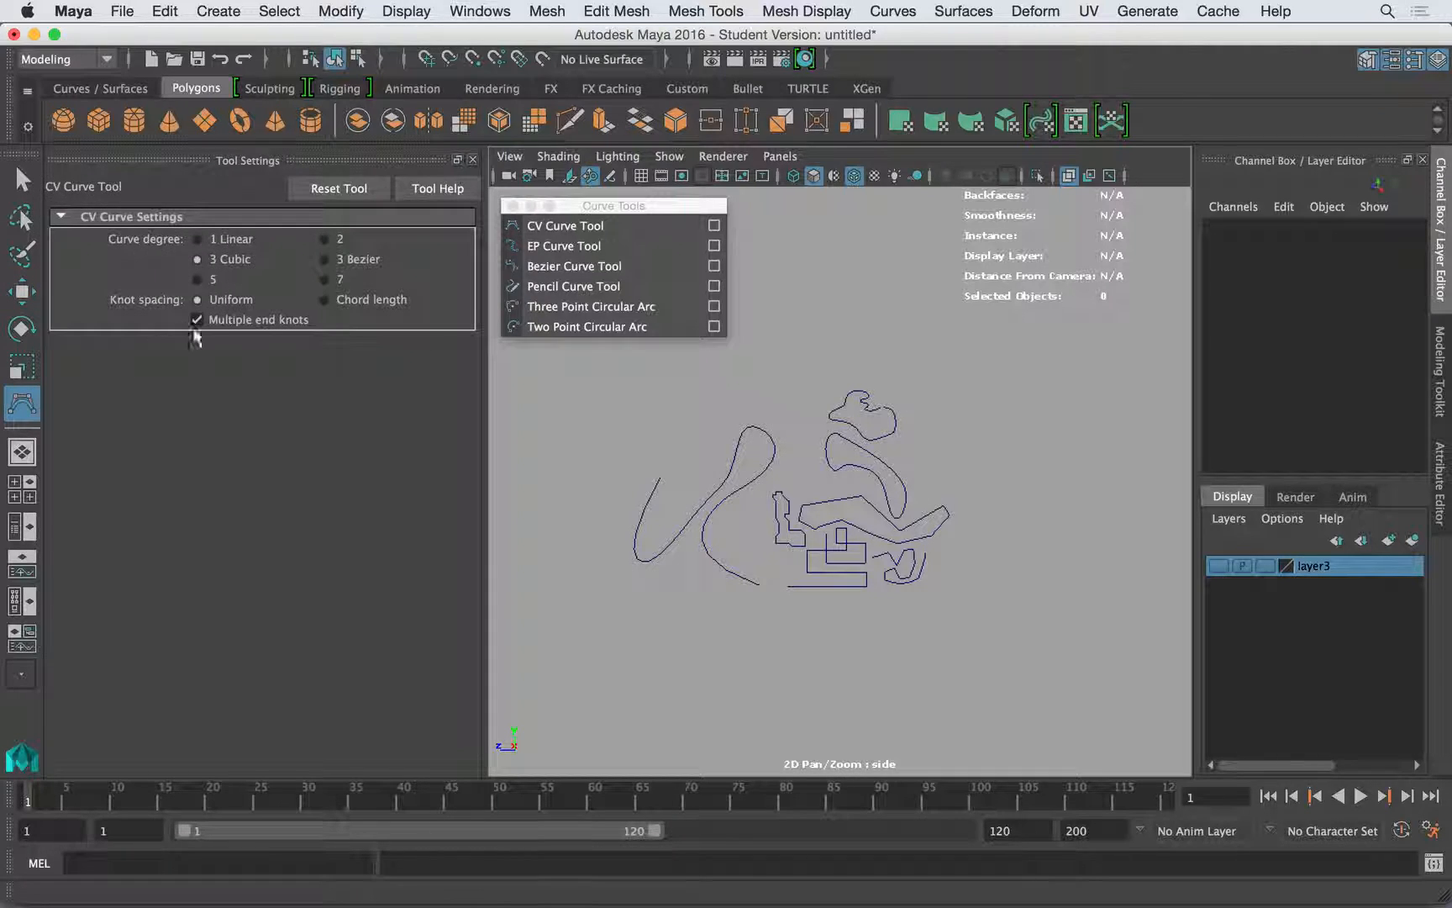
pyautogui.click(563, 247)
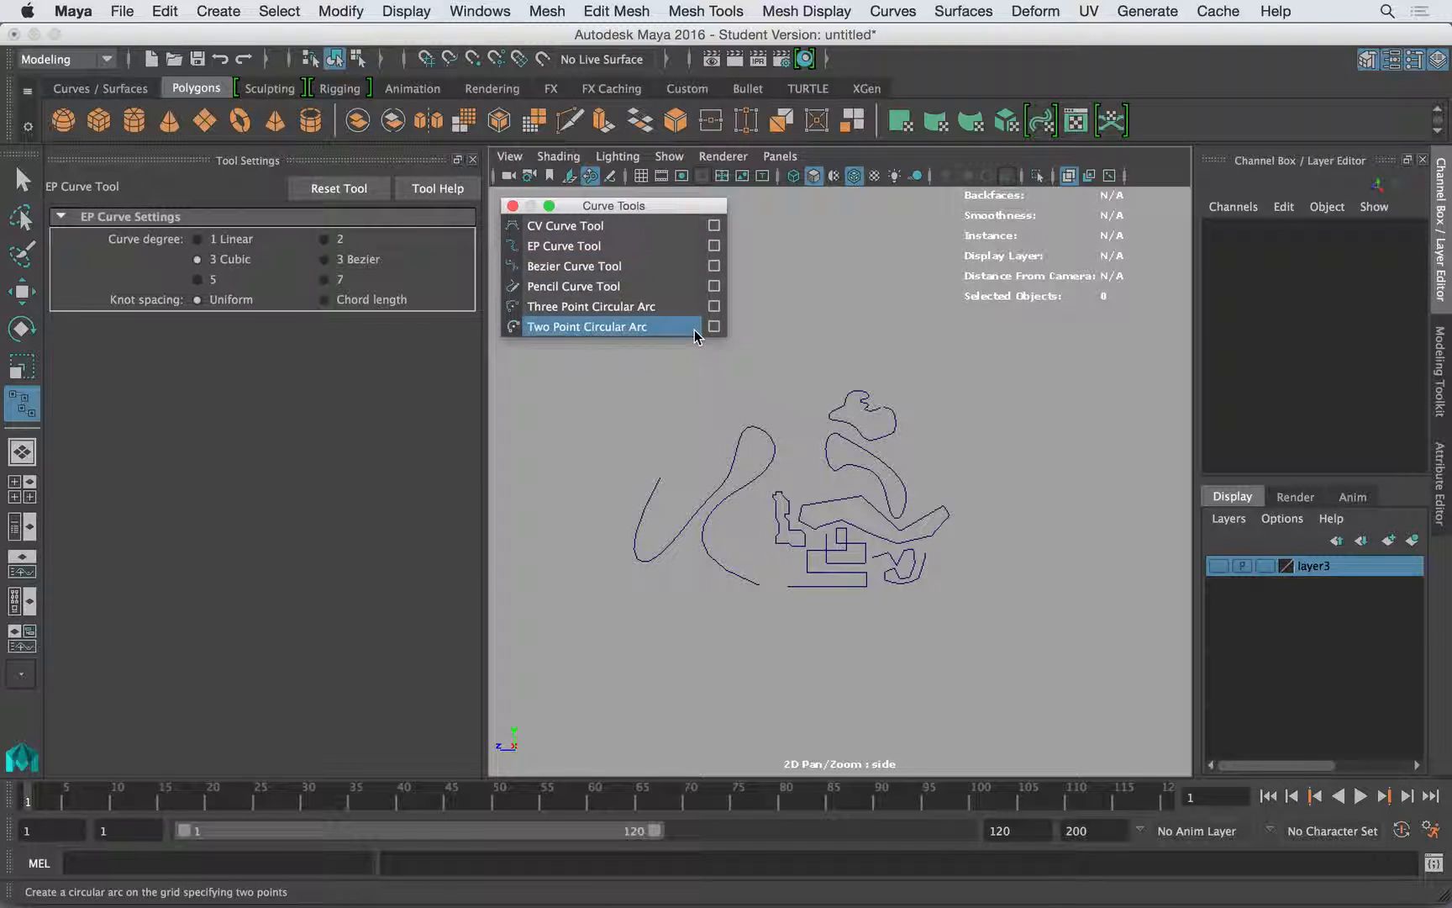
pyautogui.click(853, 250)
pyautogui.click(995, 304)
pyautogui.click(1018, 402)
pyautogui.click(963, 413)
pyautogui.click(962, 342)
pyautogui.click(900, 322)
pyautogui.click(828, 338)
pyautogui.click(823, 290)
pyautogui.click(832, 272)
pyautogui.click(778, 258)
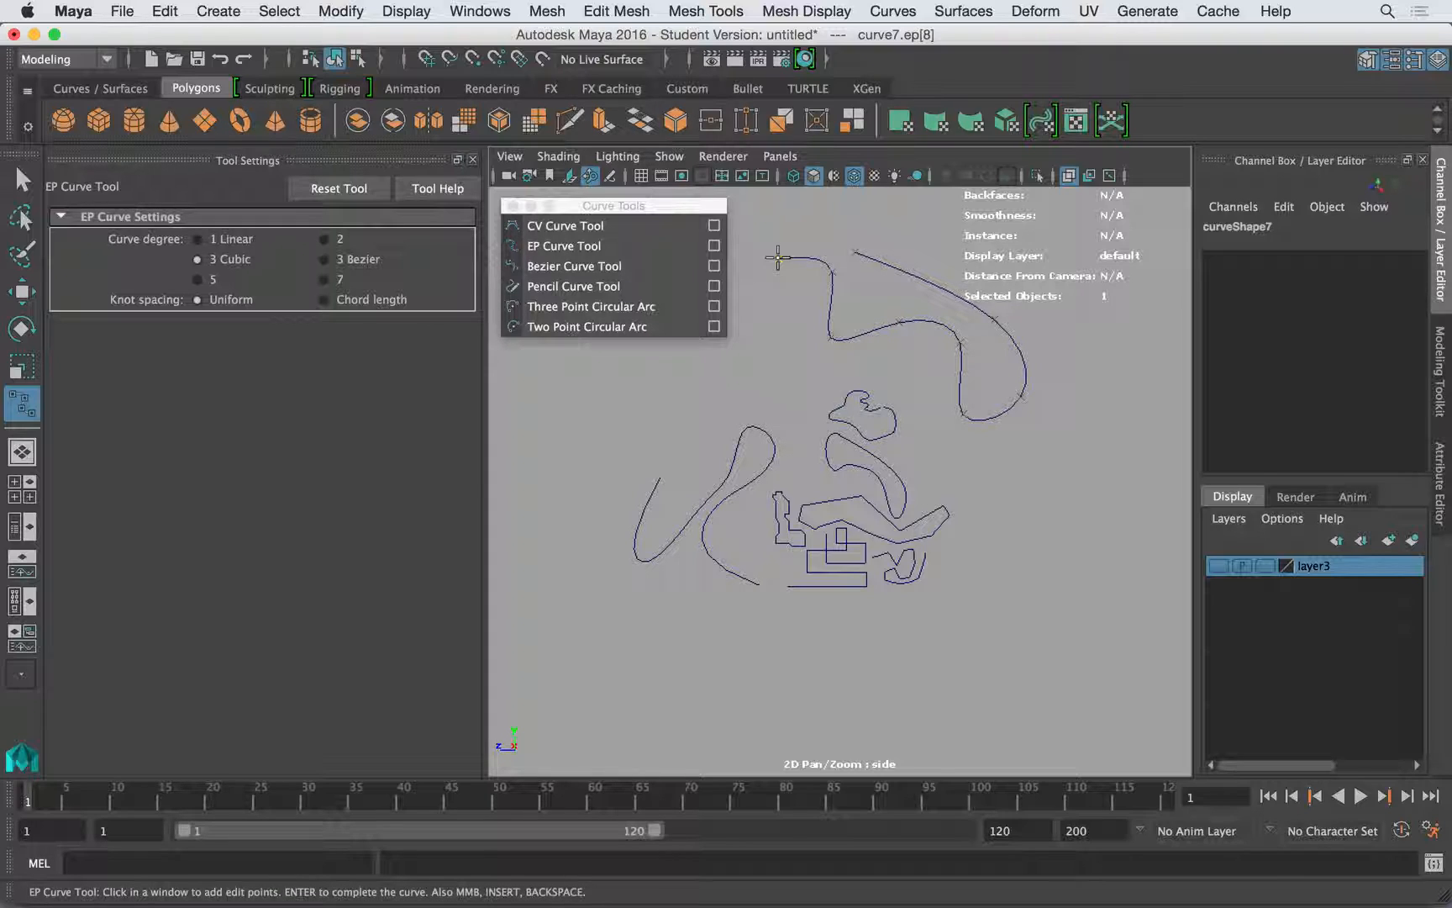
pyautogui.click(794, 311)
pyautogui.click(781, 364)
pyautogui.click(848, 366)
pyautogui.click(893, 370)
pyautogui.click(909, 385)
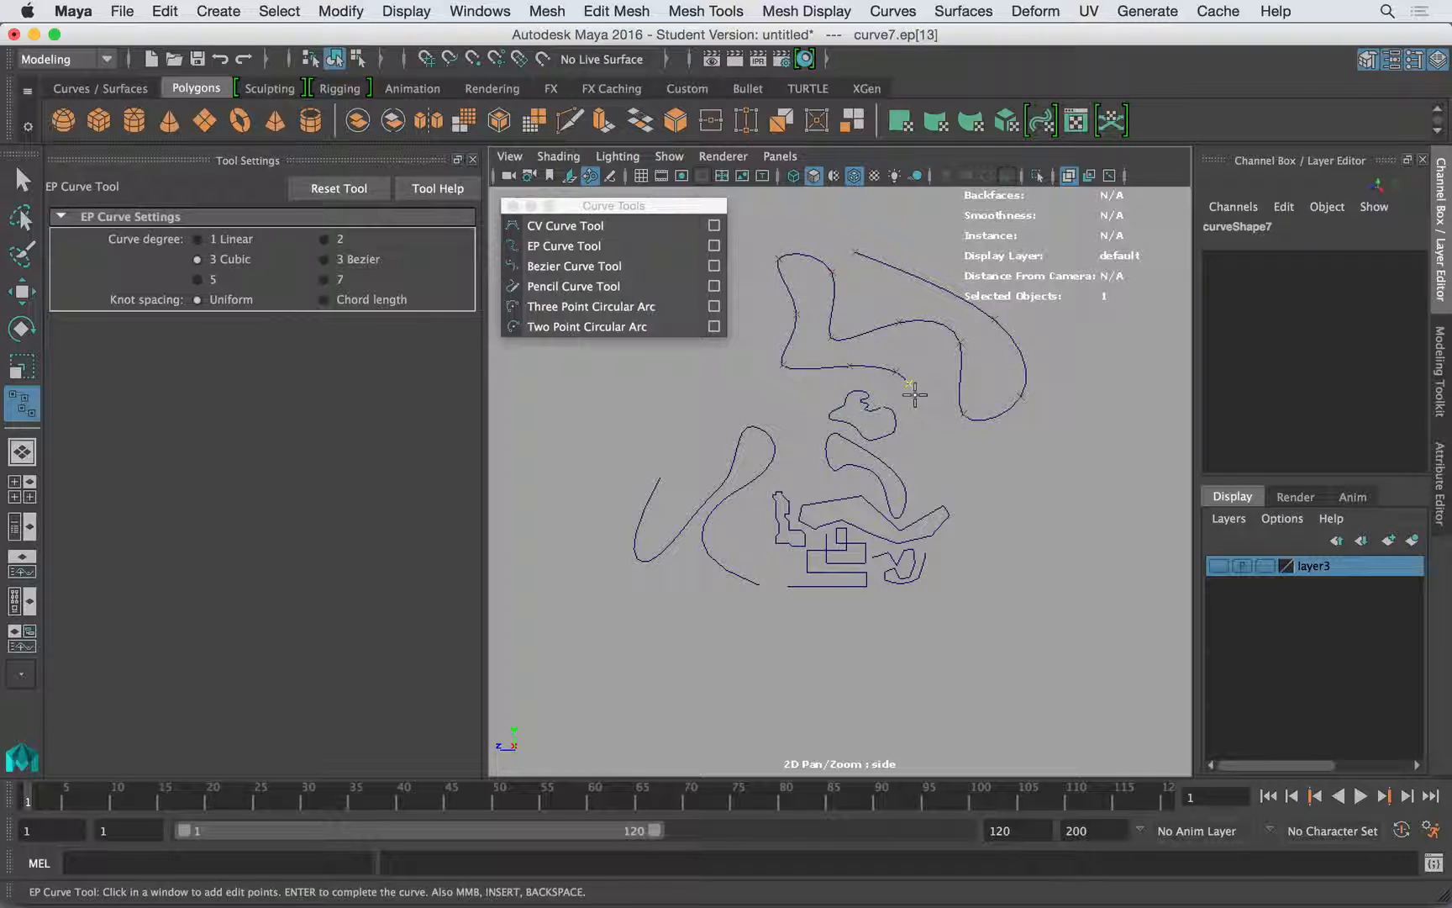
pyautogui.press('w')
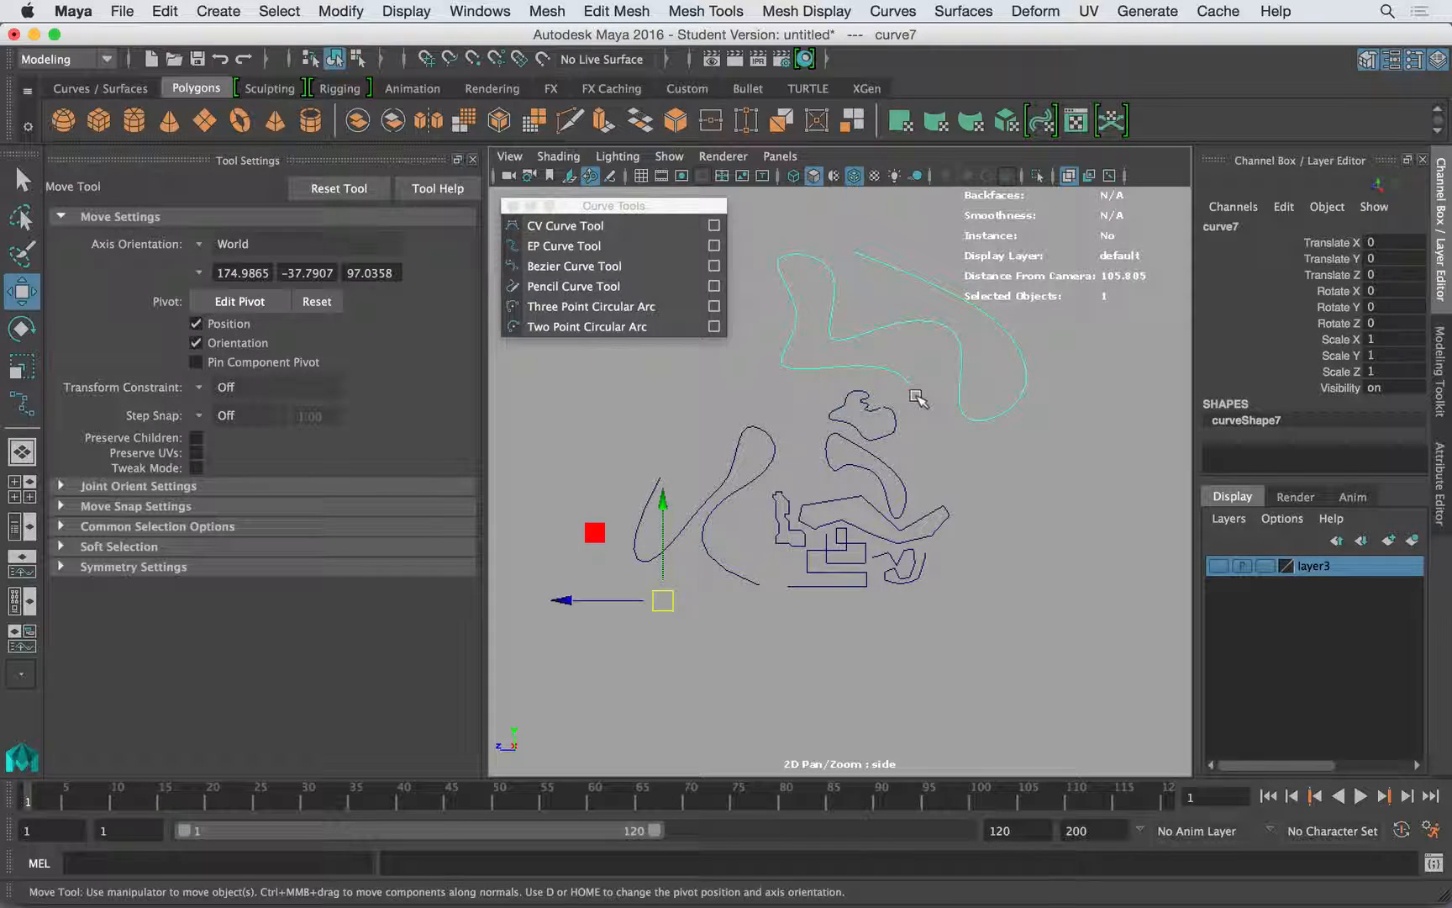
# - Draw a large open S-shaped curve with the Bezier Curve Tool, shaping its anchors around and across the existing curves
pyautogui.click(574, 266)
pyautogui.click(576, 623)
pyautogui.moveTo(691, 676); pyautogui.dragTo(839, 568)
pyautogui.moveTo(805, 510); pyautogui.dragTo(583, 550)
pyautogui.moveTo(579, 470); pyautogui.dragTo(619, 390)
pyautogui.click(577, 383)
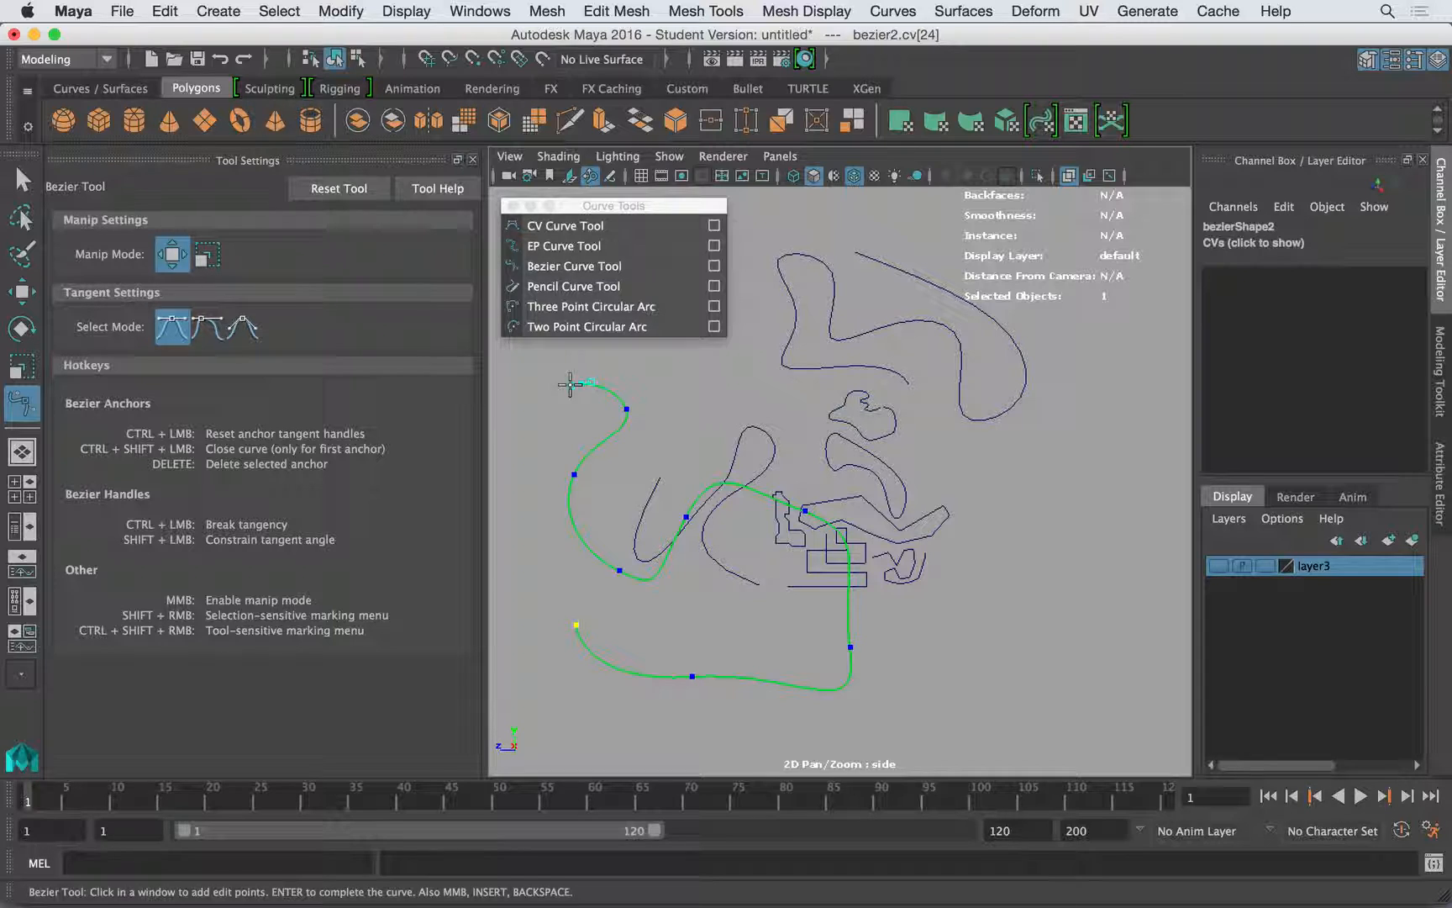
pyautogui.press('w')
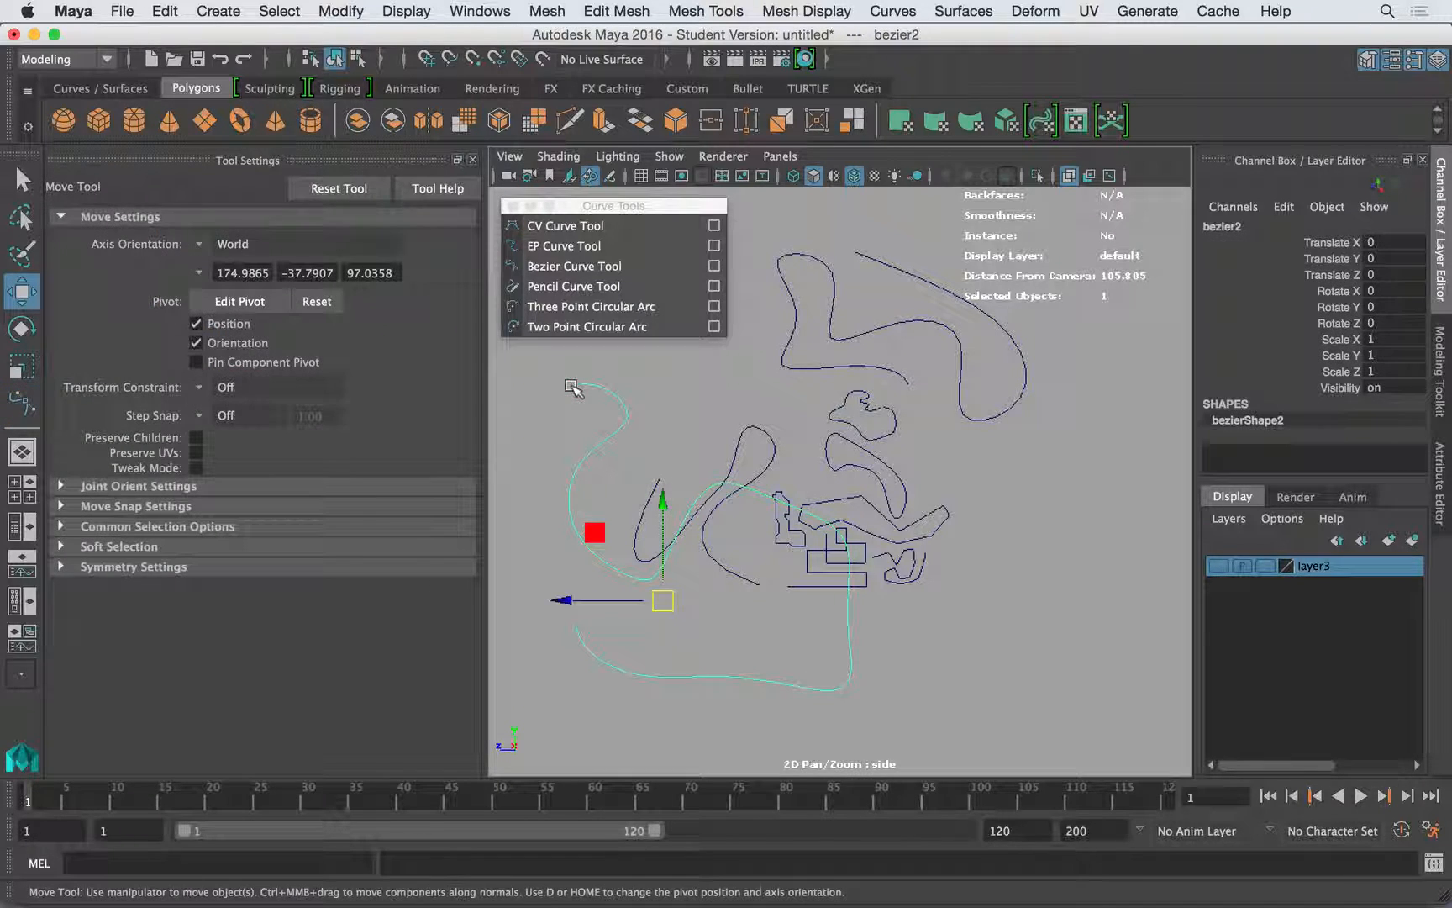
# - Draw a freehand rounded, open loop with the Pencil Curve Tool at degree 3 beside the group of curves
pyautogui.click(553, 288)
pyautogui.moveTo(992, 557)
pyautogui.mouseDown()
pyautogui.moveTo(903, 593)
pyautogui.moveTo(1026, 502)
pyautogui.mouseUp()
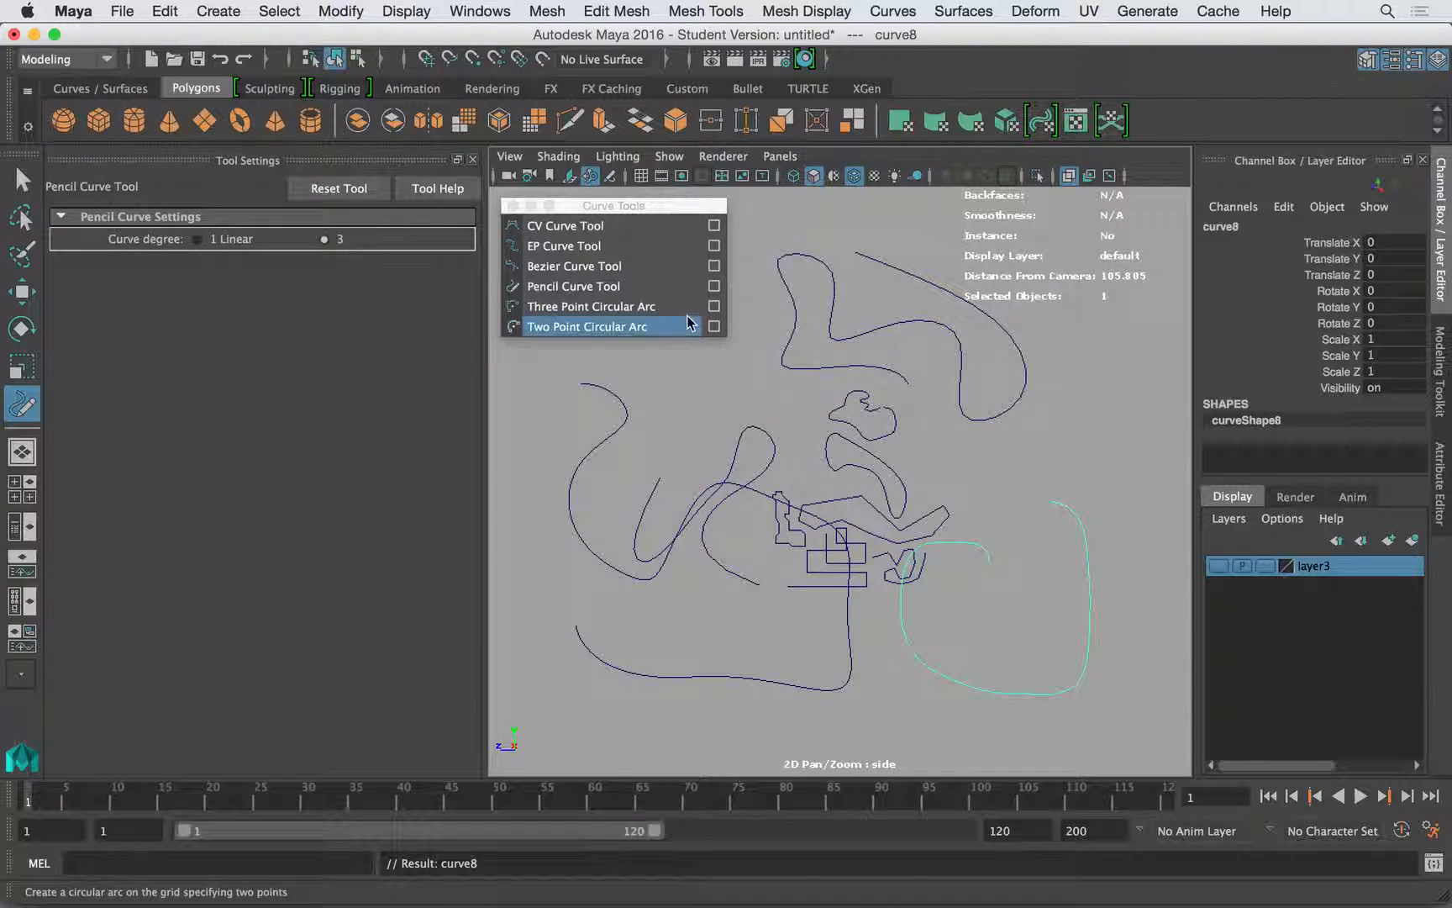
# - Draw a three point circular arc of about 24 cm radius in the empty area beside the pencil curve
pyautogui.click(593, 306)
pyautogui.keyDown('alt'); pyautogui.moveTo(979, 467); pyautogui.dragTo(670, 435, button='middle'); pyautogui.keyUp('alt')
pyautogui.click(885, 367)
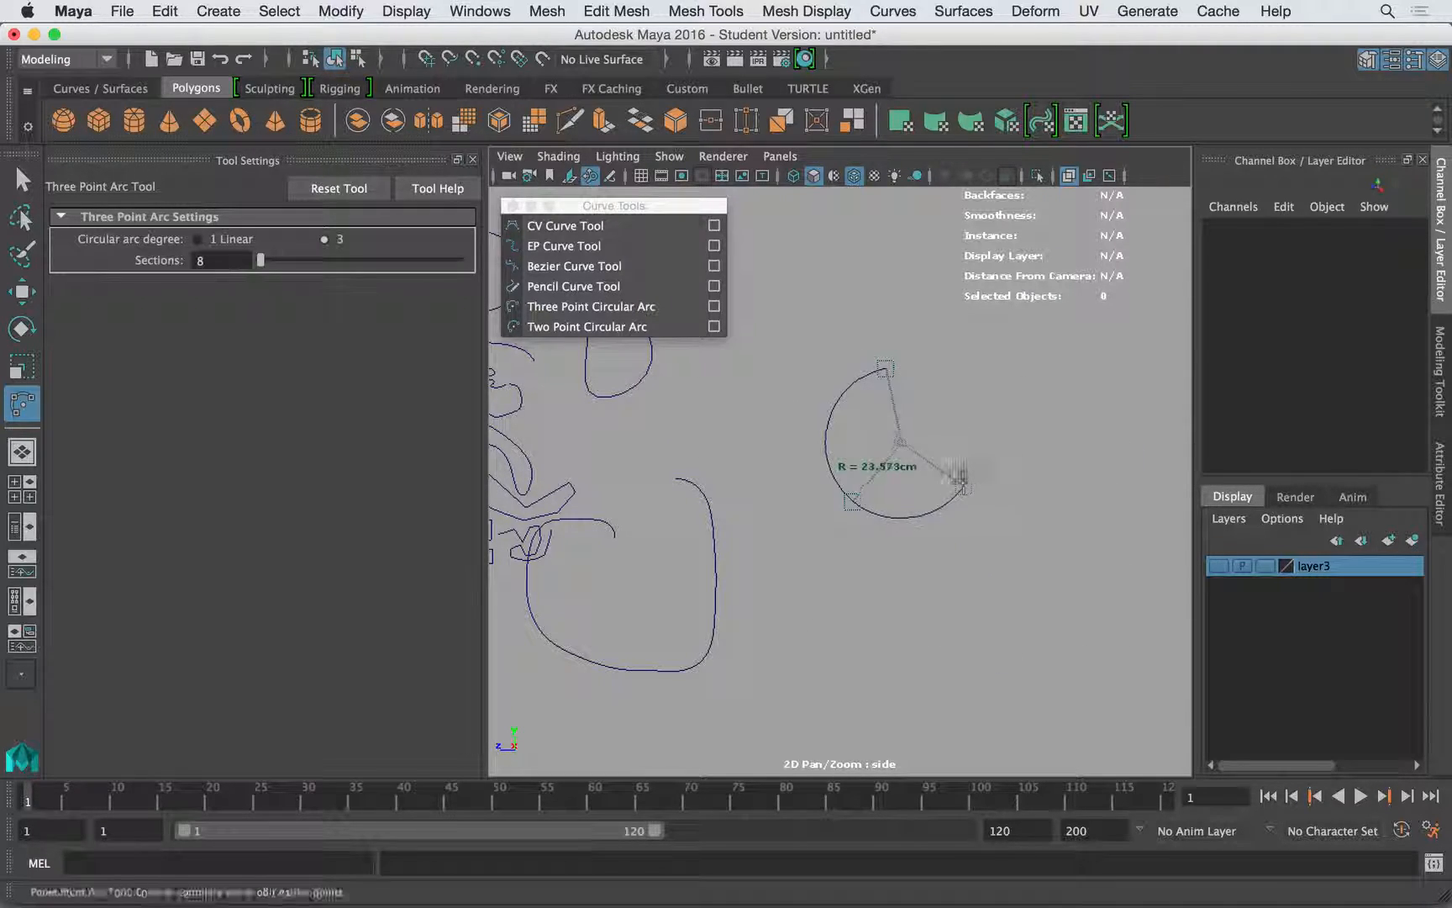
pyautogui.click(992, 441)
pyautogui.press('w')
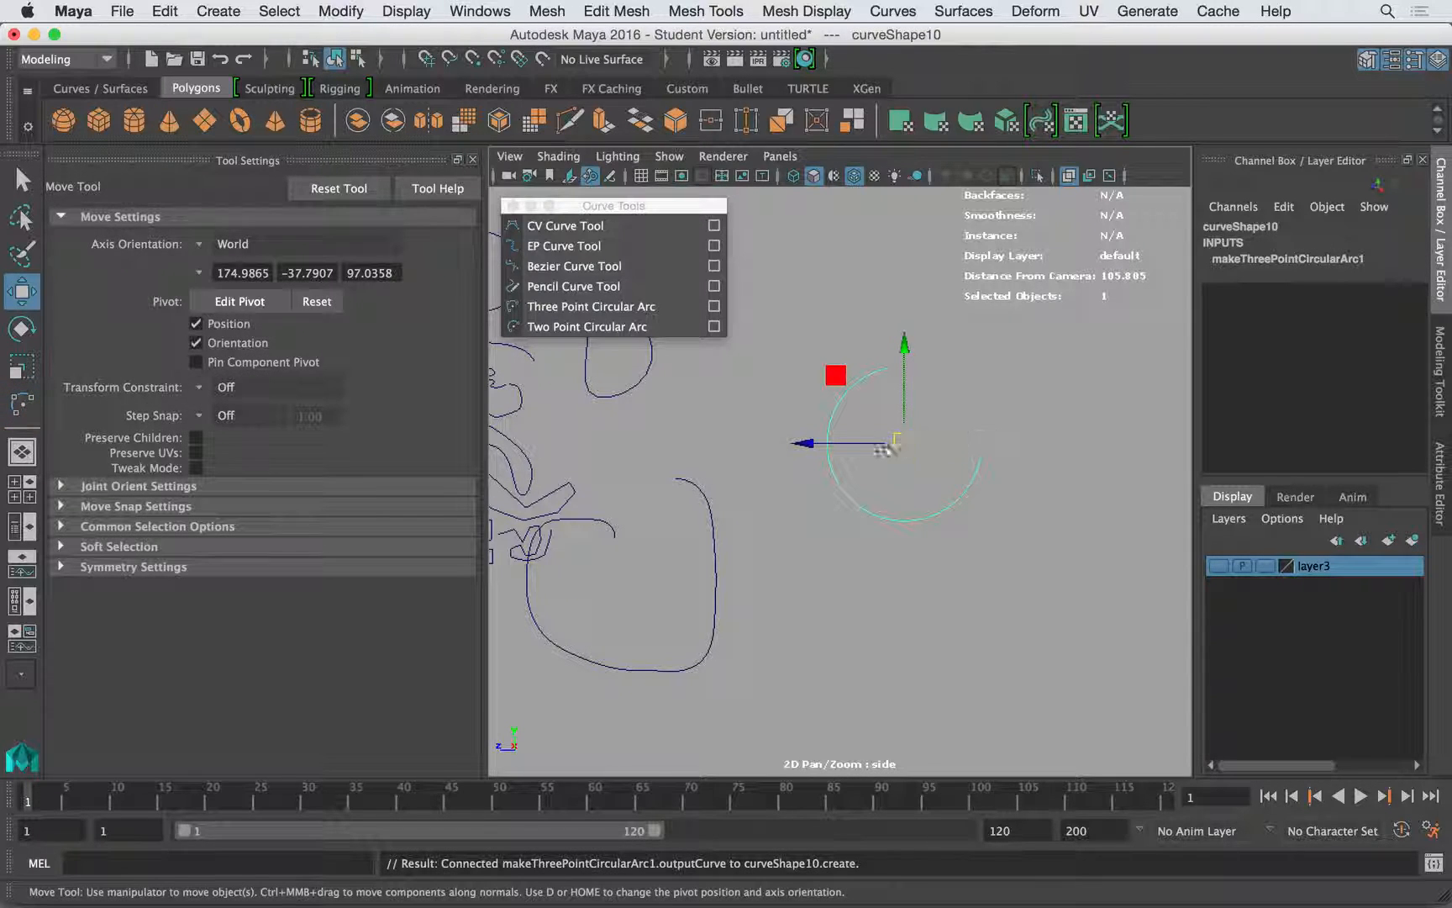
# - Draw a two point circular arc of about 59 cm radius around the three point arc, and deselect it
pyautogui.click(587, 326)
pyautogui.click(1059, 359)
pyautogui.click(1126, 588)
pyautogui.moveTo(1128, 609); pyautogui.dragTo(782, 624)
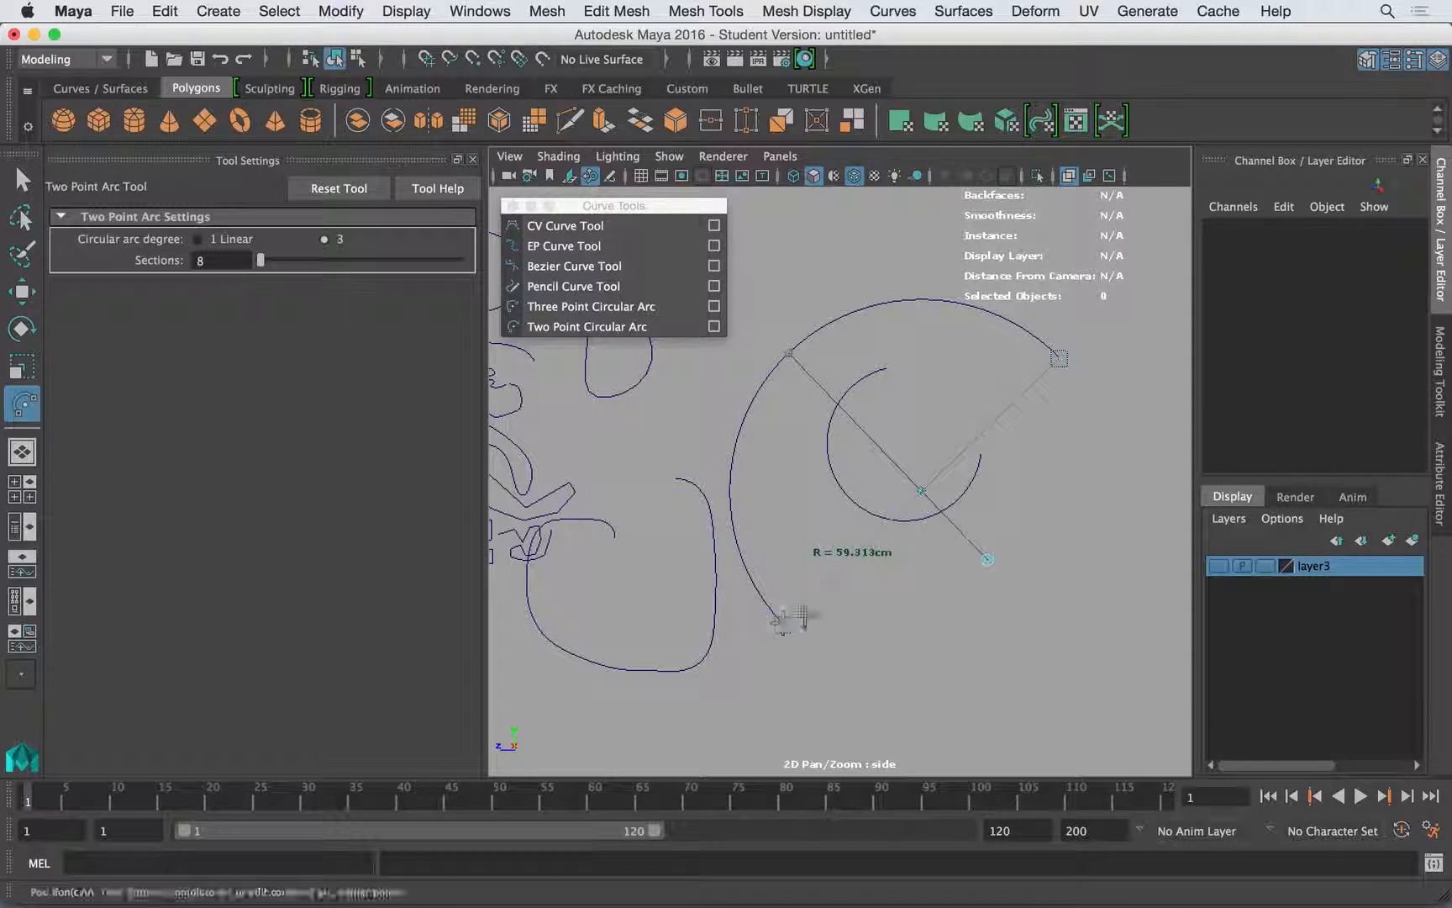
pyautogui.press('Return')
pyautogui.press('w')
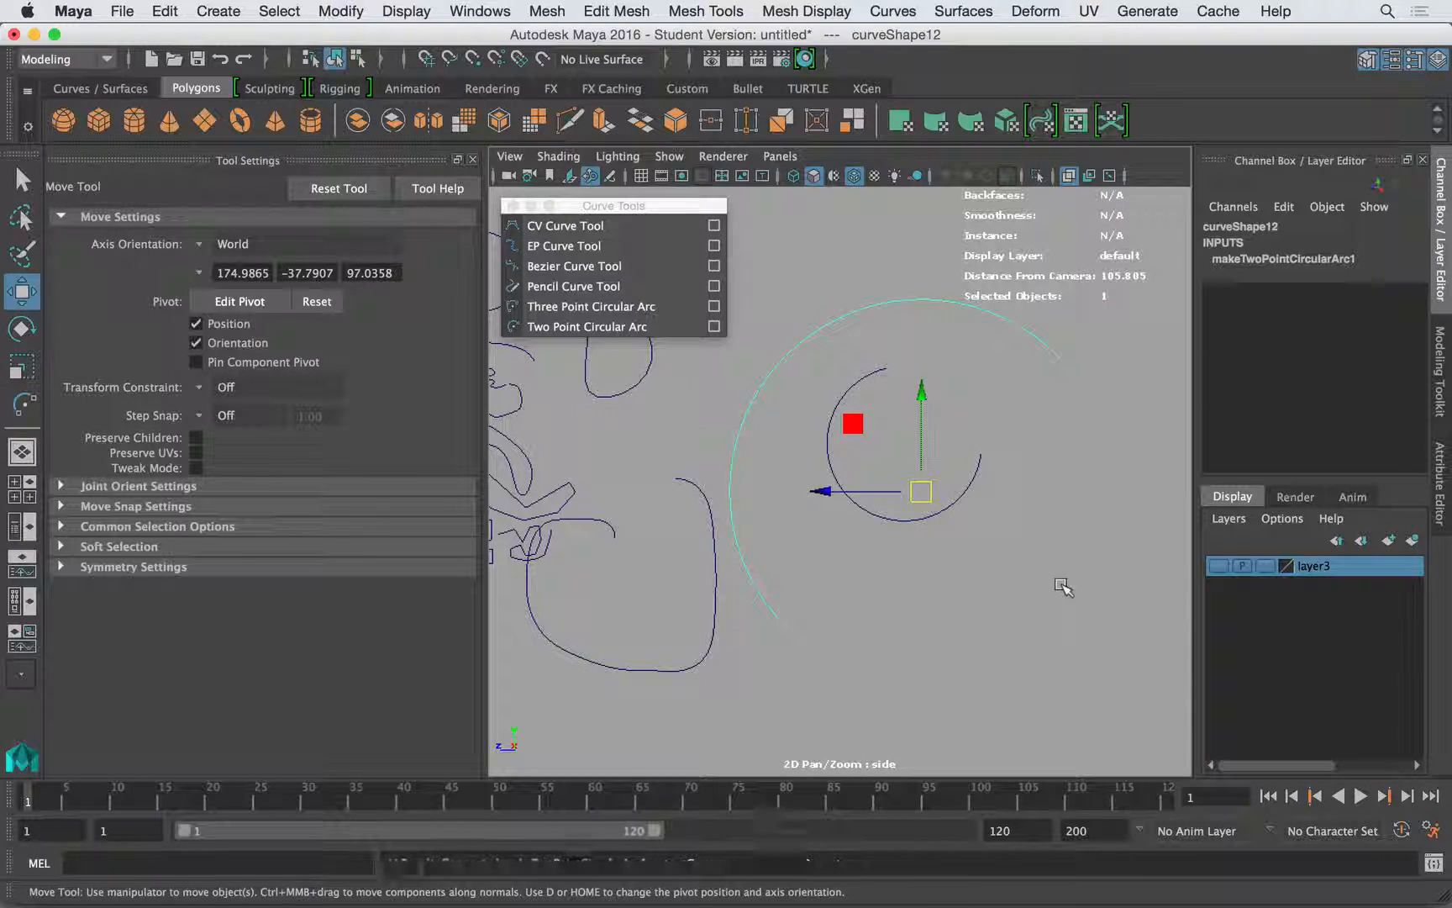
pyautogui.click(1063, 587)
# - Delete the freehand pencil curve and the large Bezier curve
pyautogui.scroll(4, 888, 537)
pyautogui.scroll(-8, 894, 533)
pyautogui.scroll(3, 882, 530)
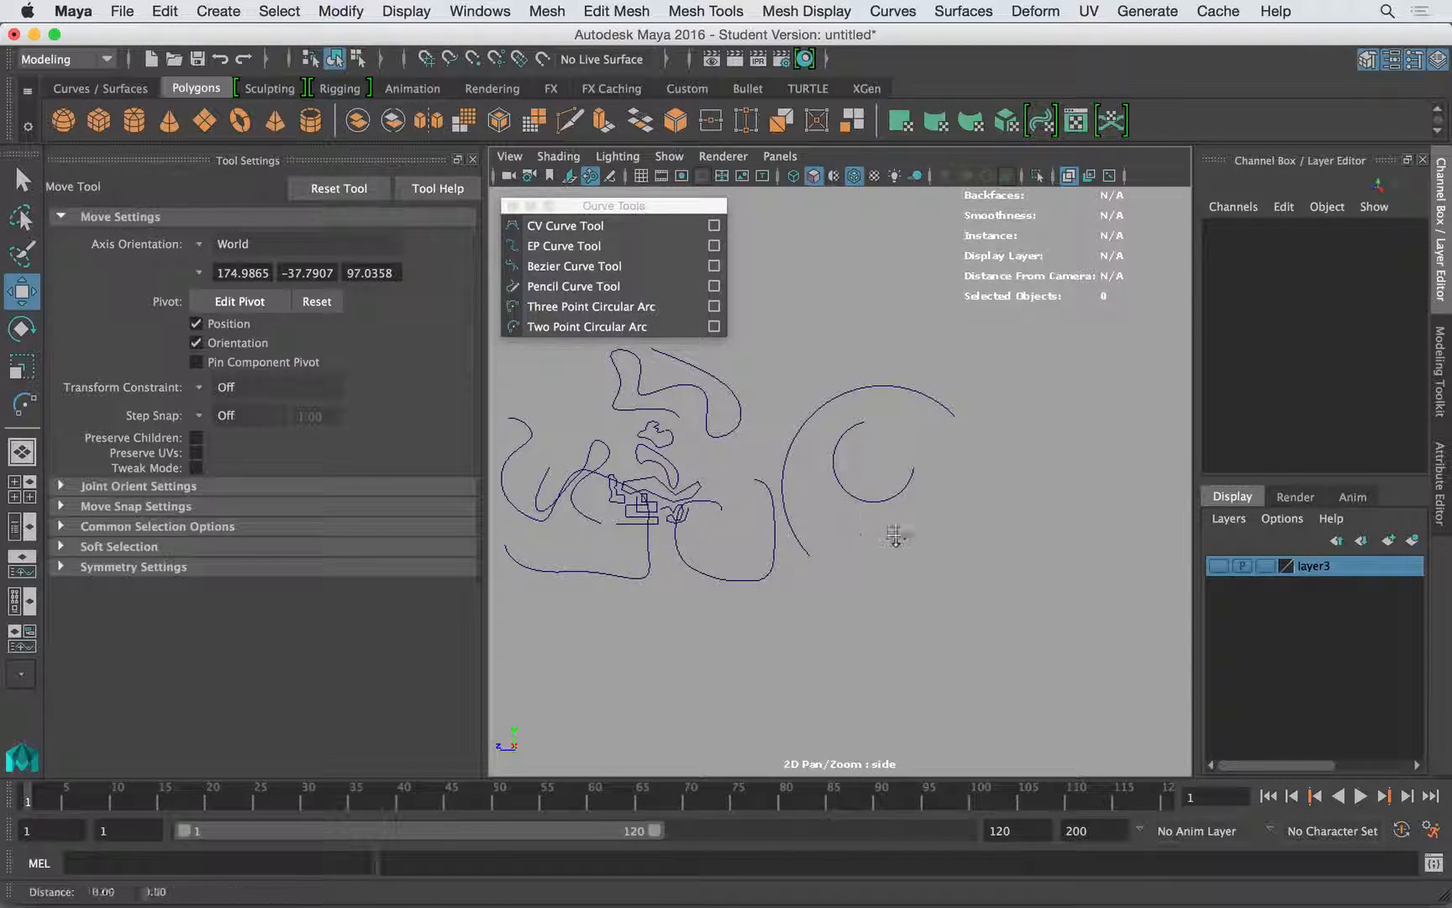
pyautogui.click(786, 595)
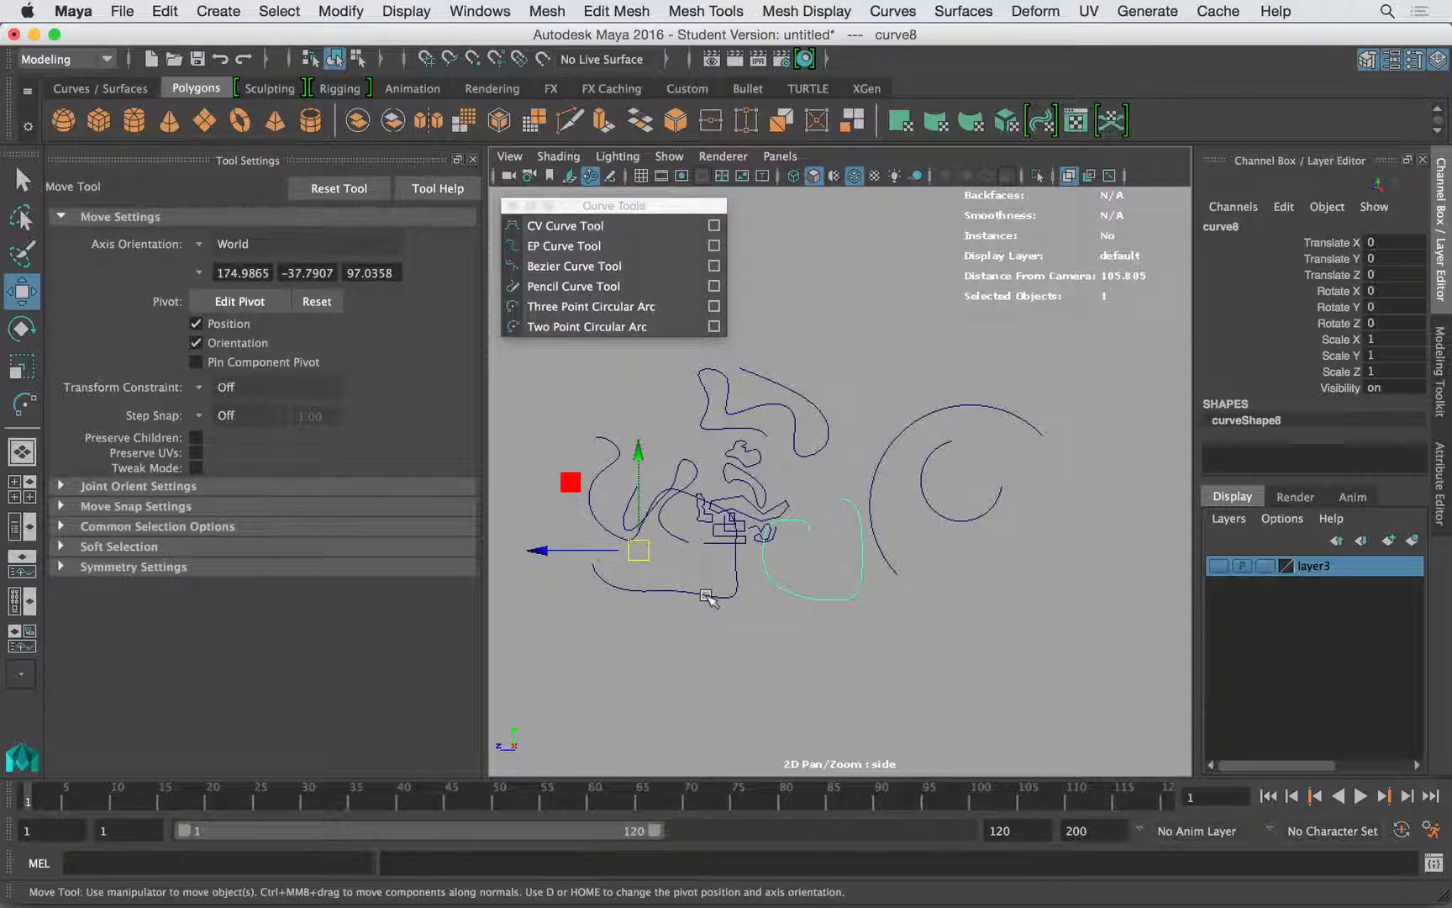
pyautogui.click(737, 591)
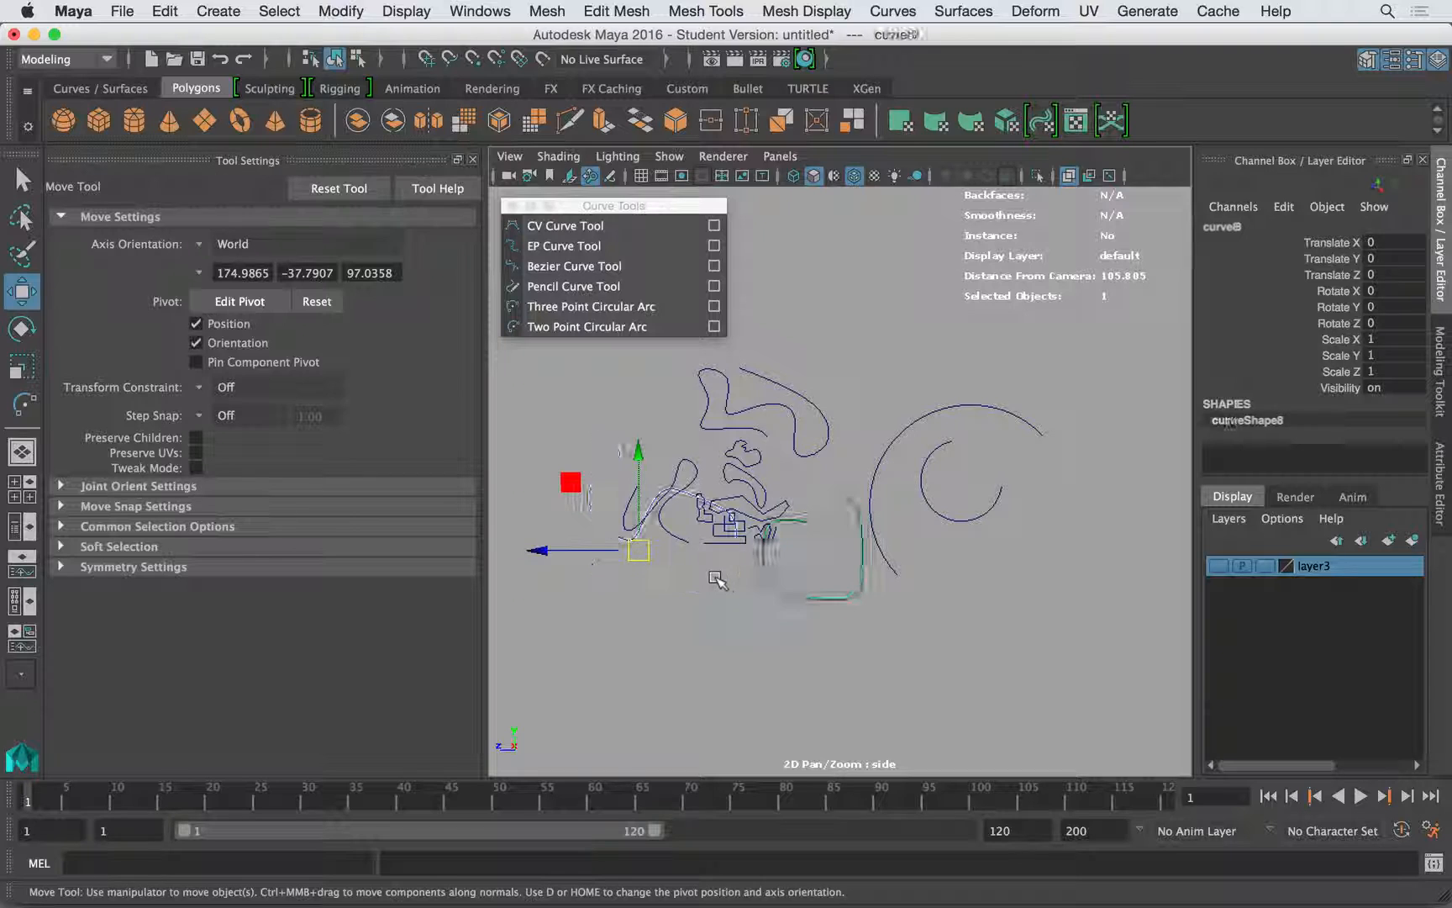